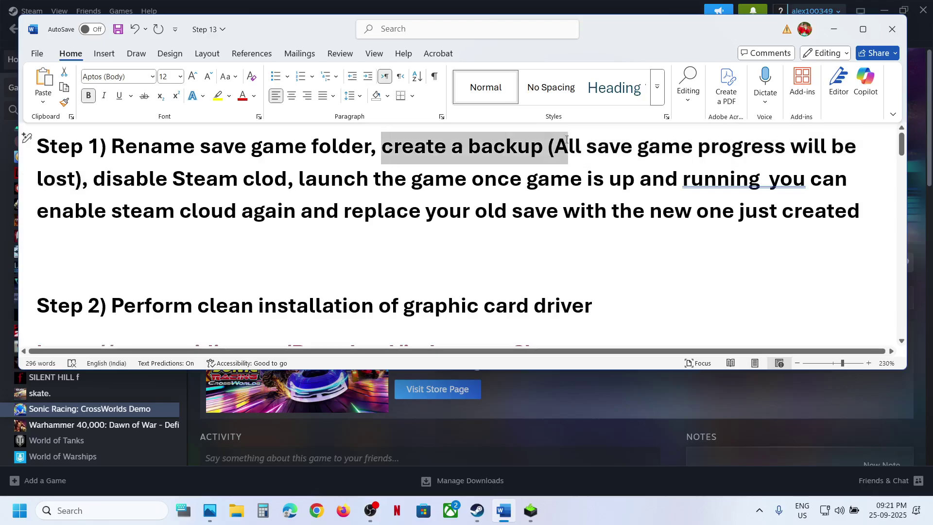
Switch to File Explorer and open the user profile folder under Users on Local Disk (C:)
click(237, 511)
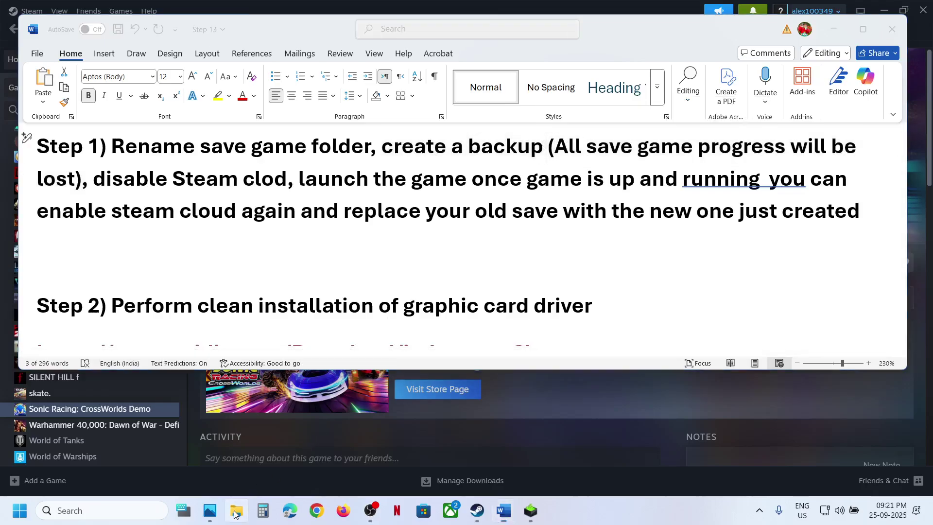
click(51, 291)
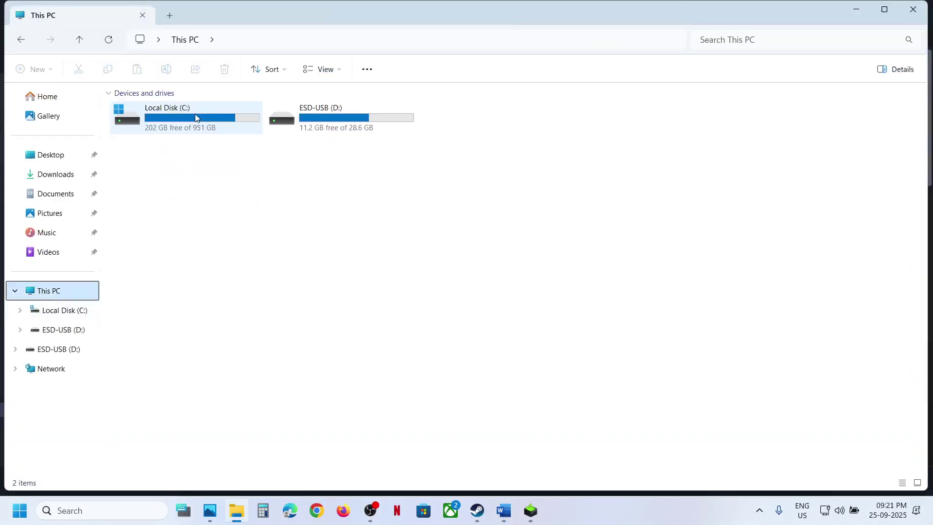
double_click(194, 114)
double_click(143, 325)
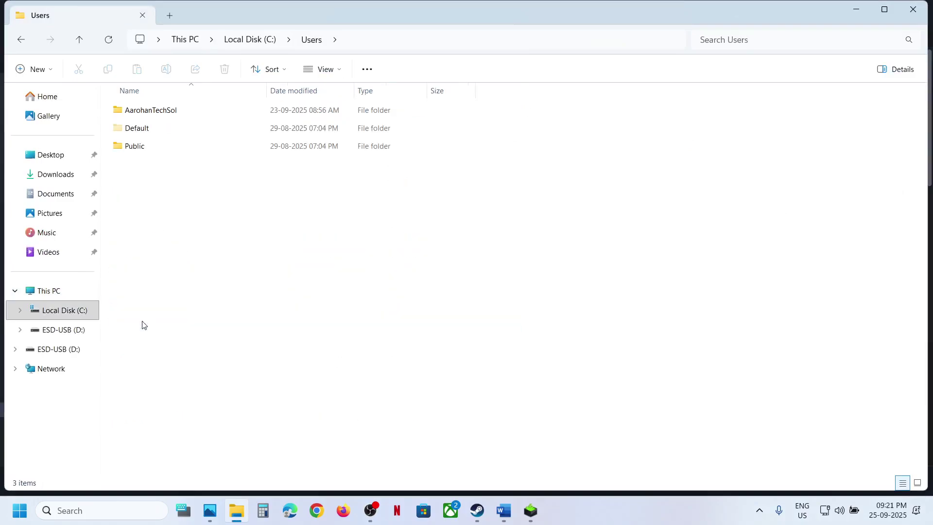
double_click(185, 113)
Check whether the Hidden items display option is enabled for reaching the AppData folder
click(163, 164)
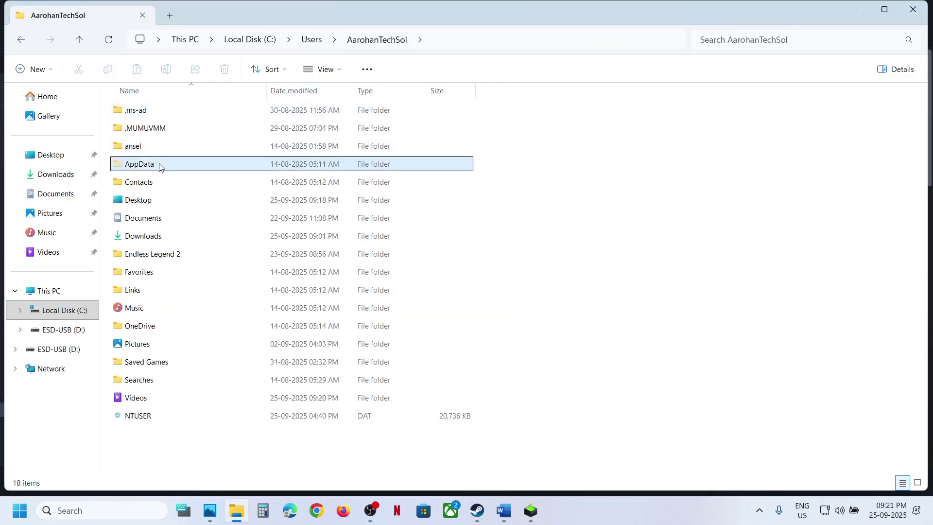
click(340, 67)
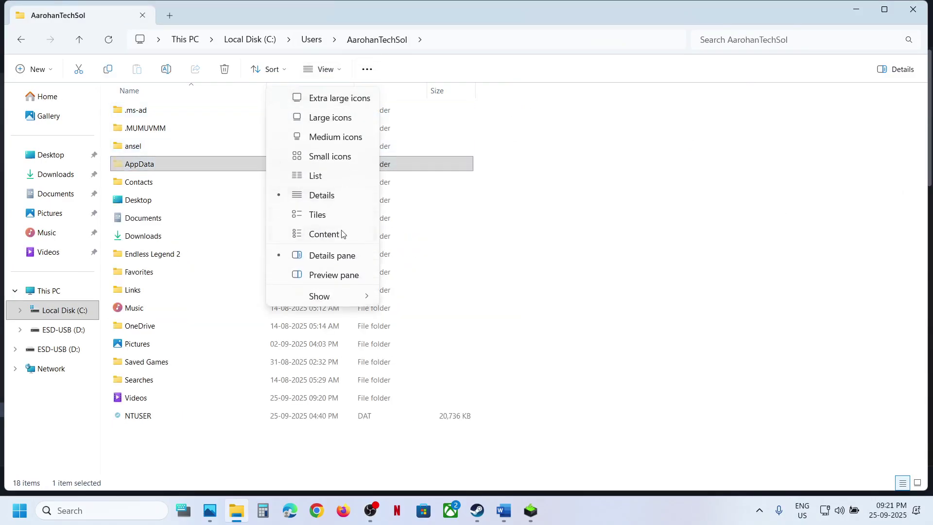
mouse_move(330, 298)
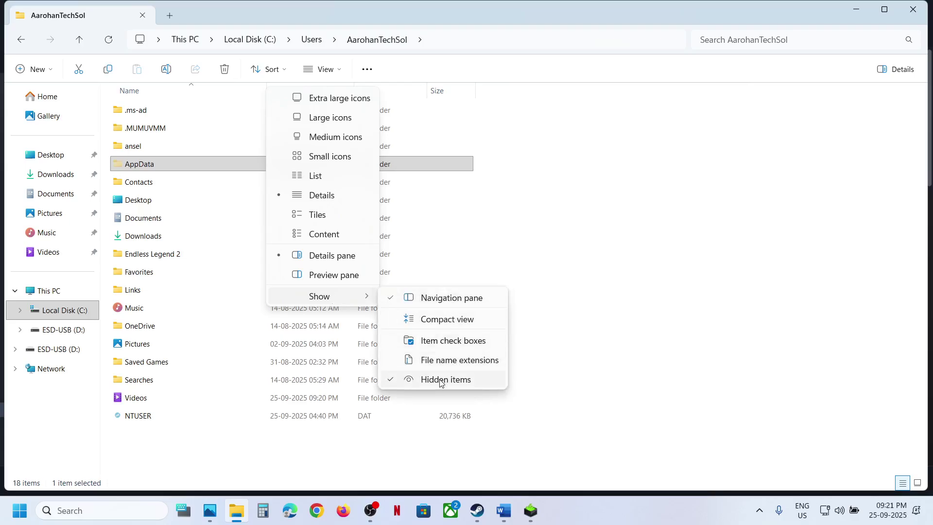
click(158, 167)
Open the SEGA folder inside AppData's Roaming folder
double_click(160, 167)
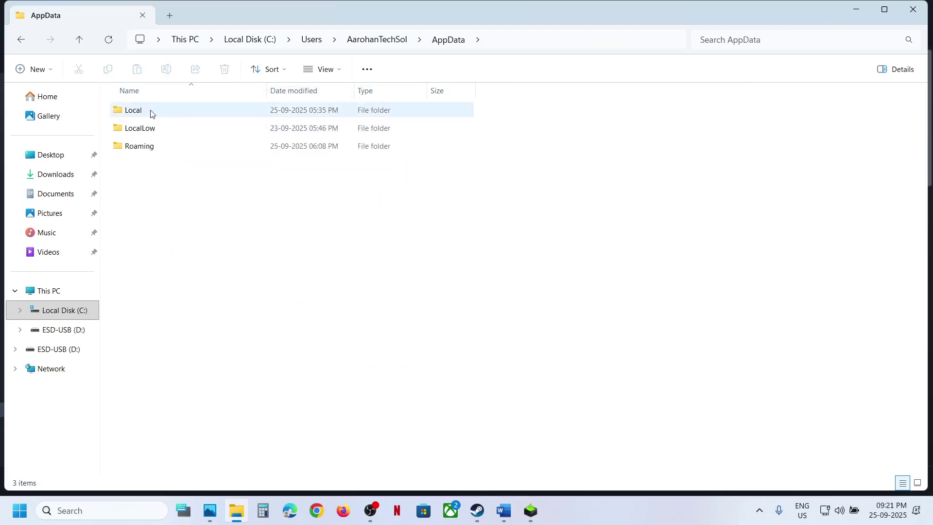
double_click(141, 146)
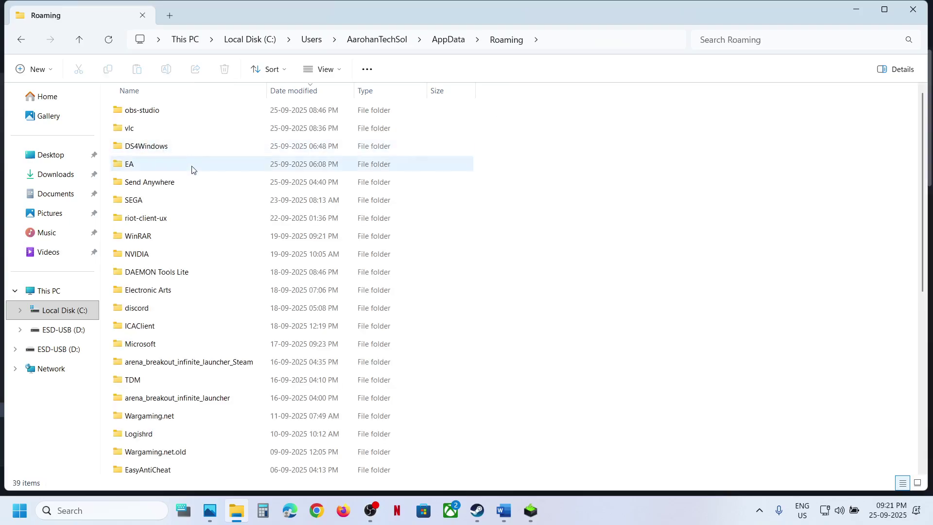
click(121, 202)
double_click(160, 206)
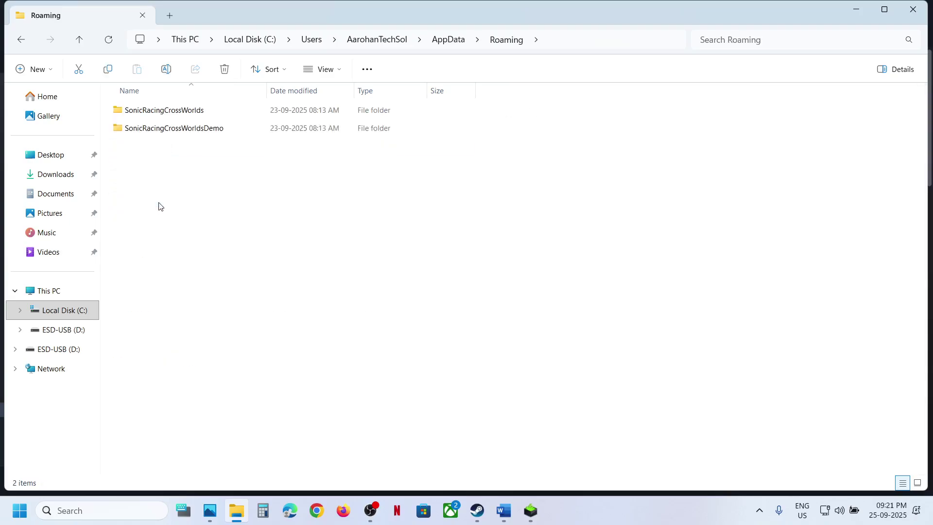
Copy the SonicRacingCrossWorlds and SonicRacingCrossWorldsDemo save folders to the desktop as a backup, placing them apart from the other icons
click(179, 111)
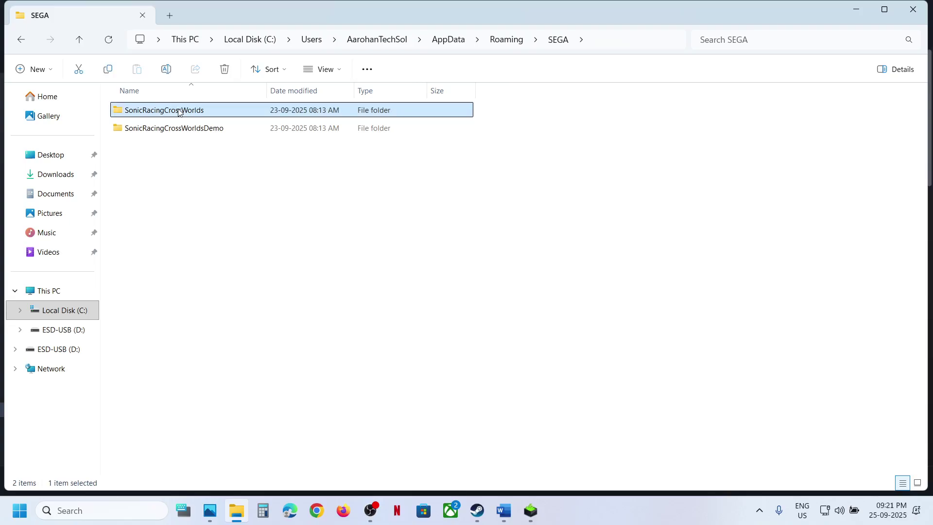
ctrl+click(183, 128)
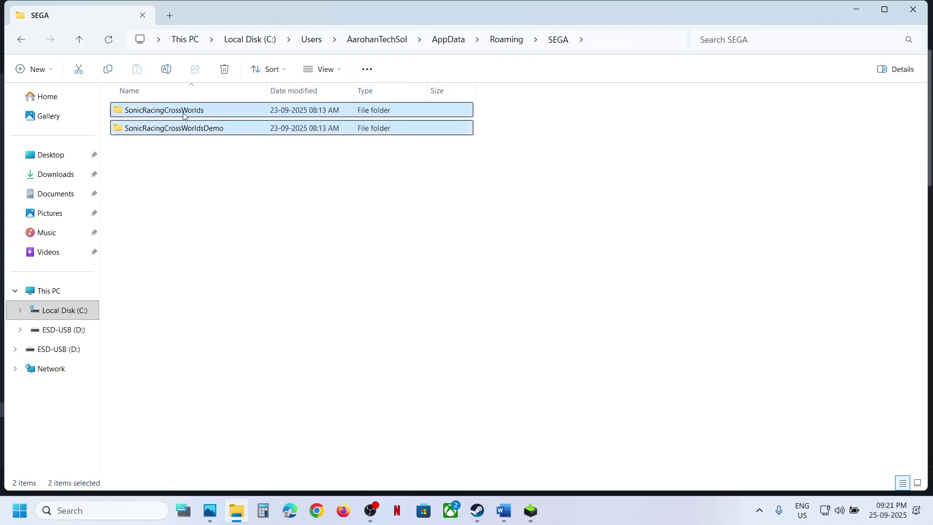
right_click(184, 115)
click(241, 130)
key(super+d)
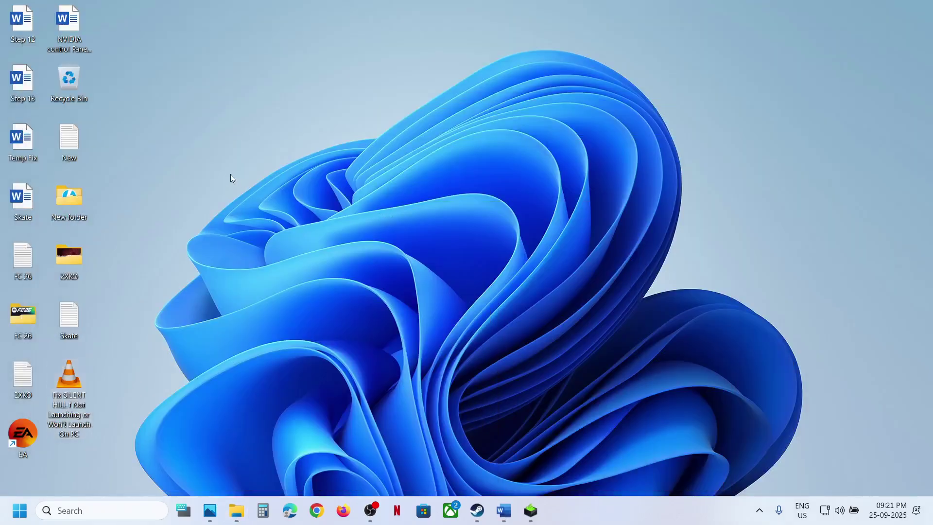
key(ctrl+v)
drag(132, 27, 408, 141)
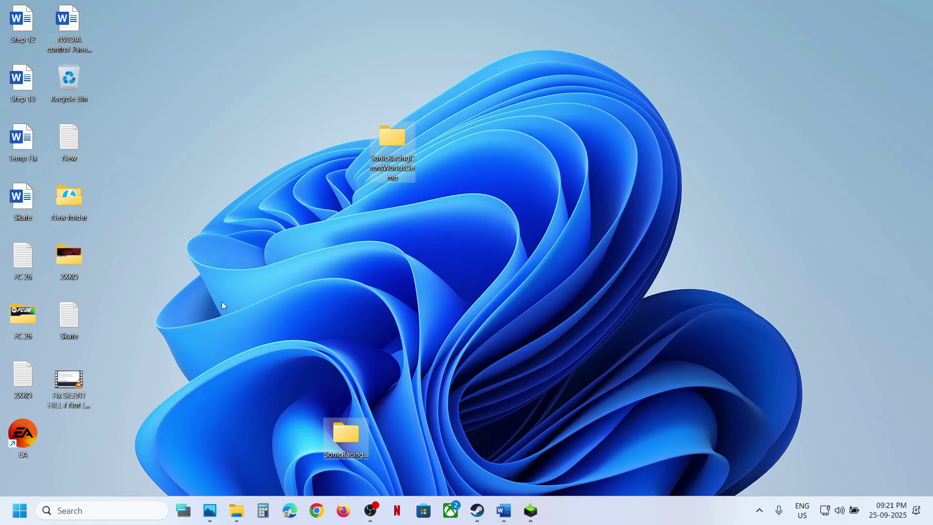
drag(345, 425, 462, 190)
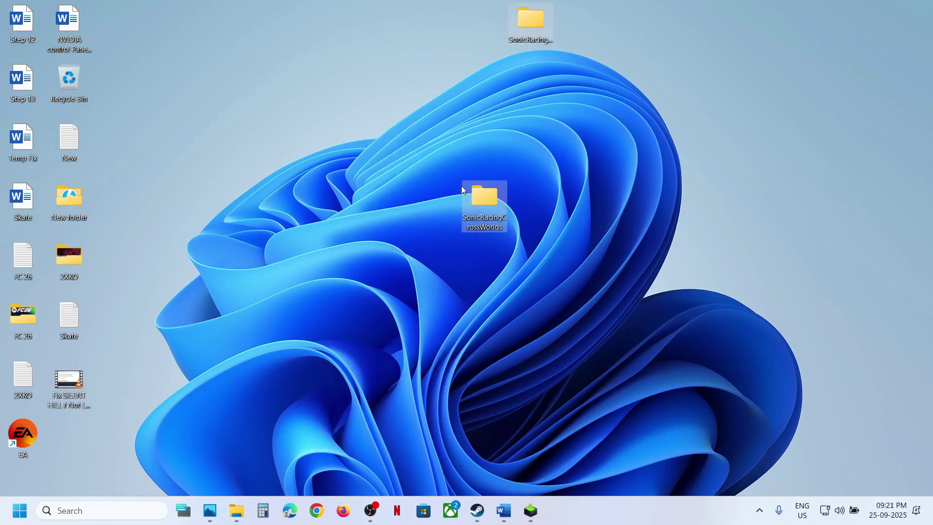
Back in the SEGA folder, rename the SonicRacingCrossWorlds folder as SonicRacingCrossWorlds.old
click(244, 519)
click(188, 113)
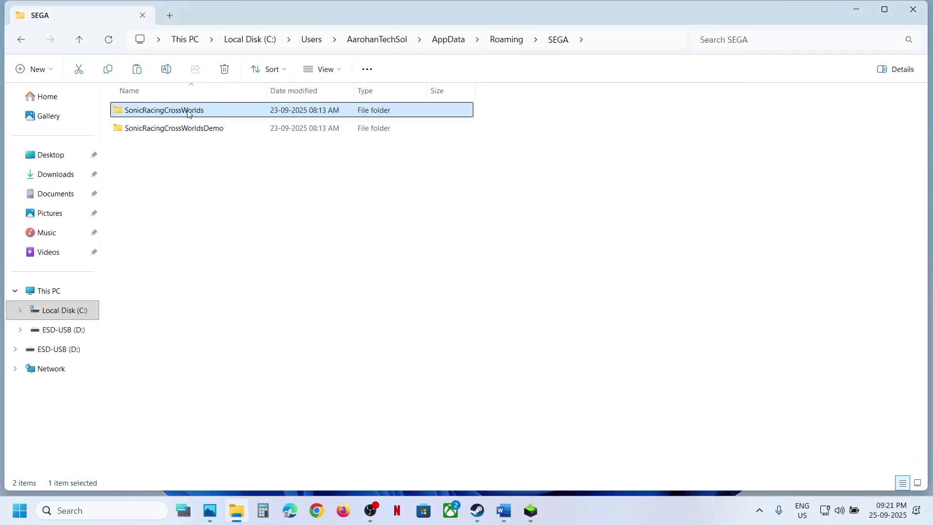
right_click(189, 114)
click(328, 127)
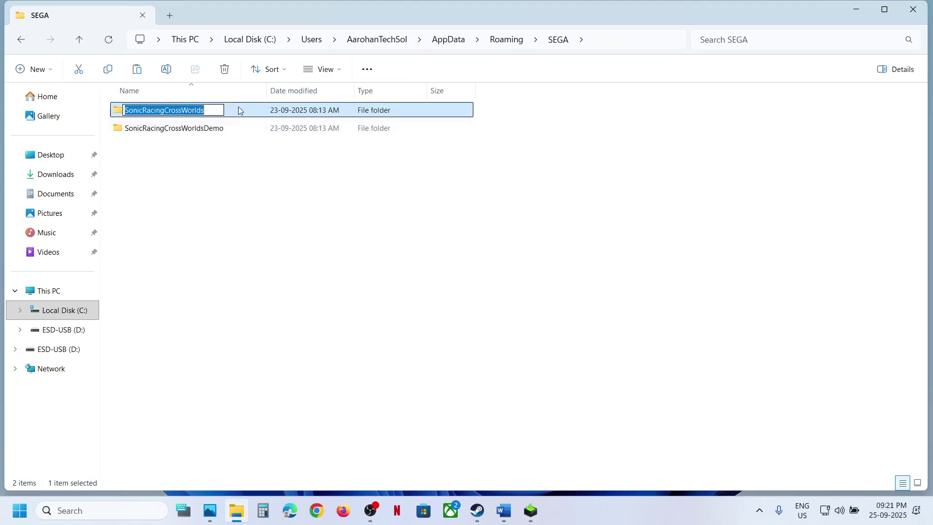
click(216, 113)
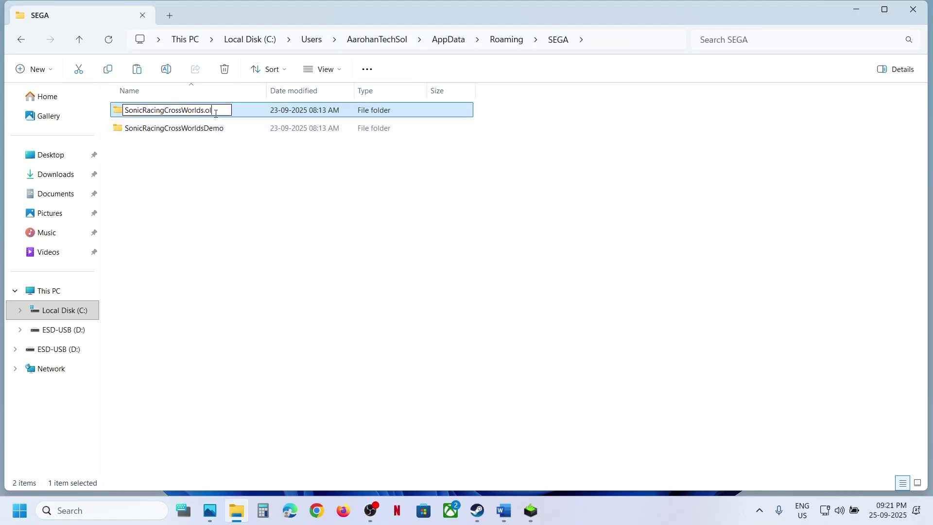
Rename the SonicRacingCrossWorldsDemo folder as SonicRacingCrossWorldsDemo.old
click(206, 129)
right_click(206, 129)
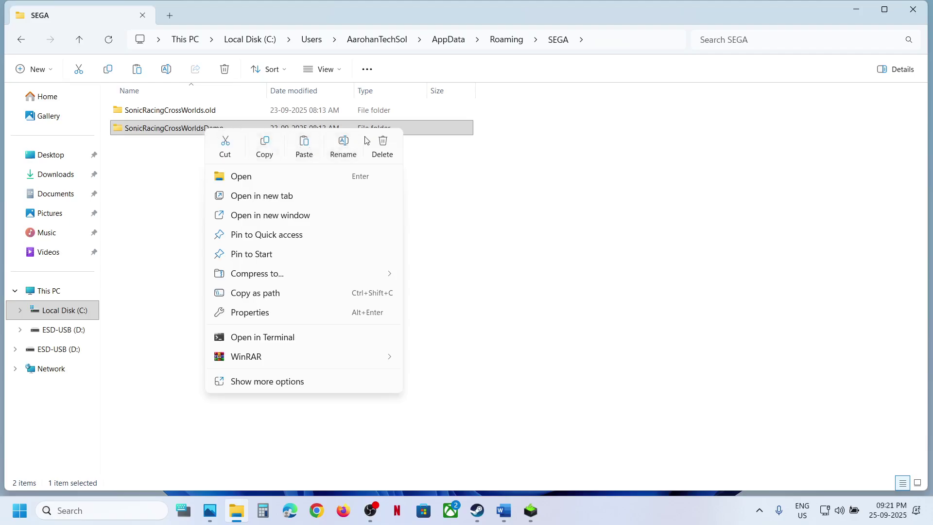
click(346, 144)
click(325, 146)
click(231, 129)
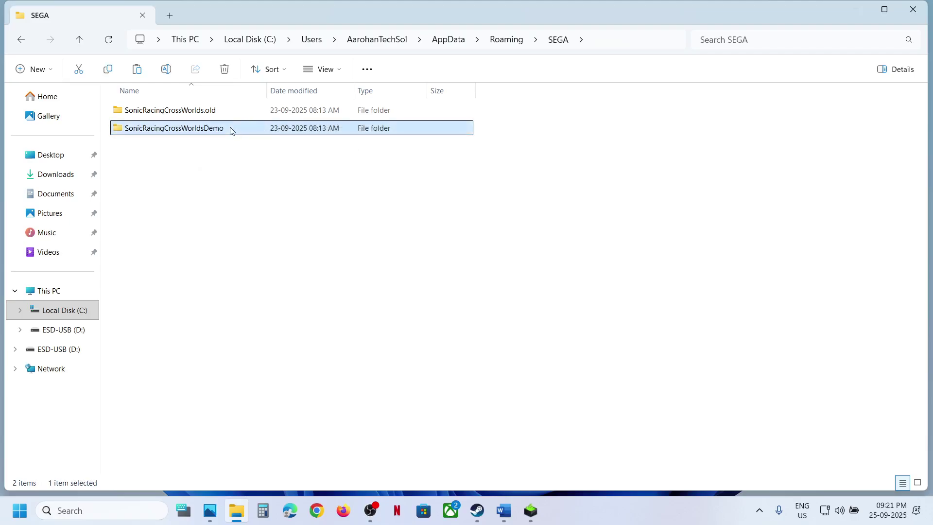
right_click(231, 130)
click(368, 146)
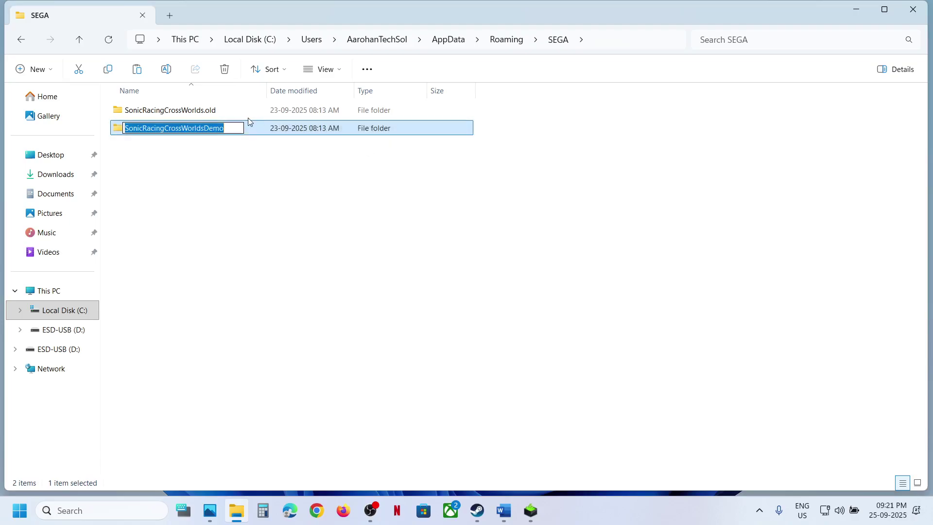
click(235, 130)
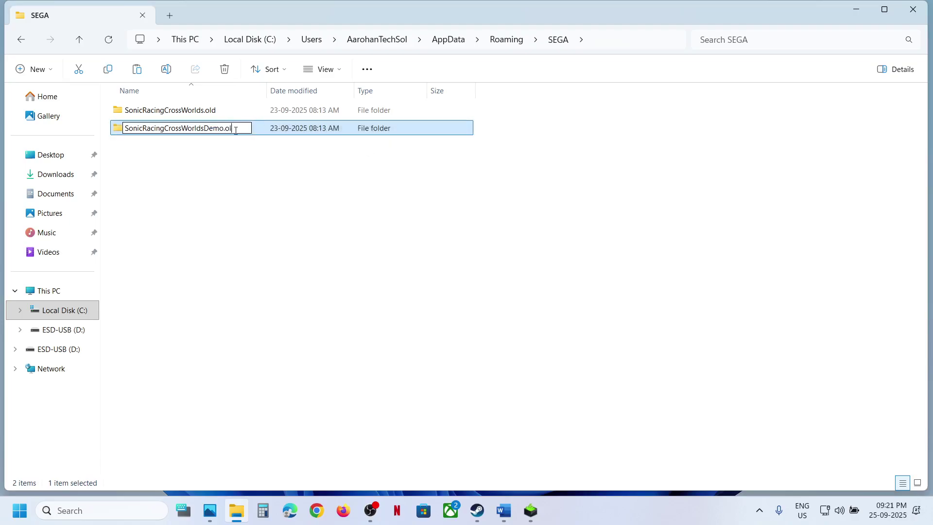
click(311, 206)
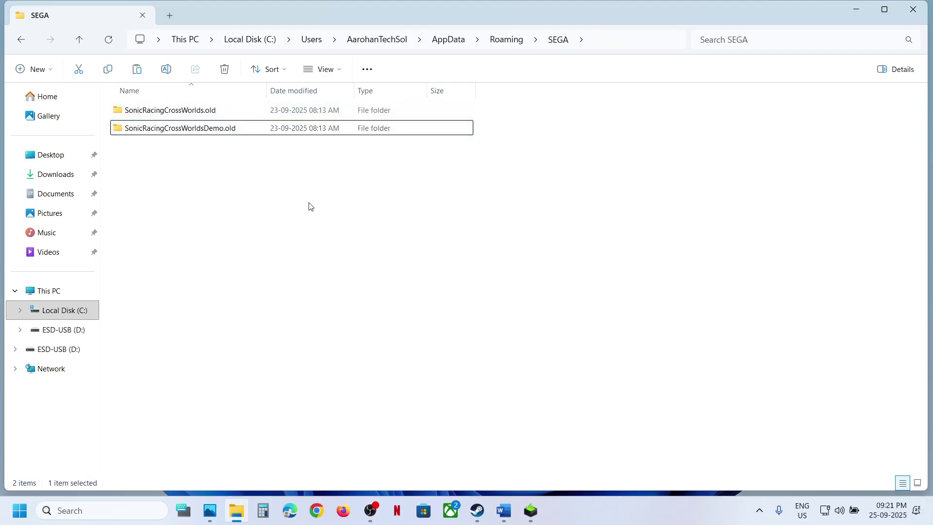
Switch to Steam and turn off Steam Cloud saves in the properties of Sonic Racing: CrossWorlds Demo
click(478, 512)
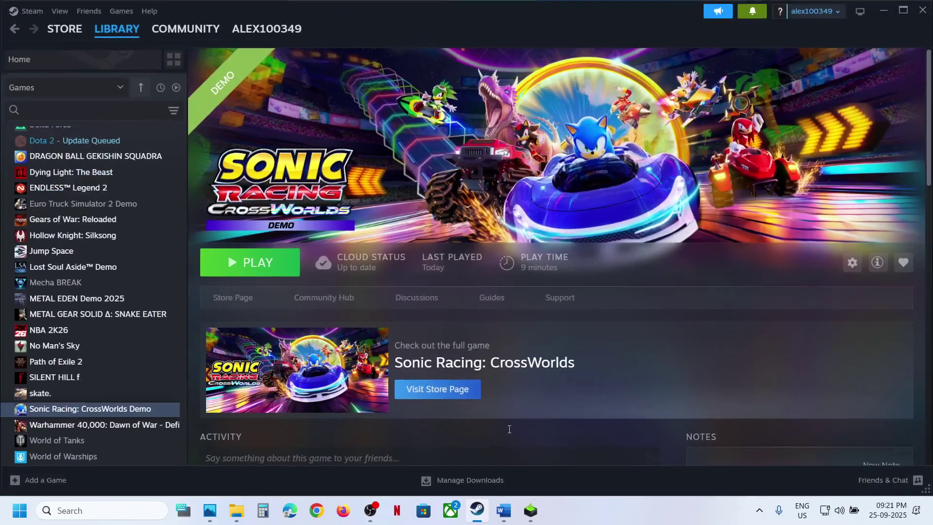
right_click(94, 407)
click(128, 392)
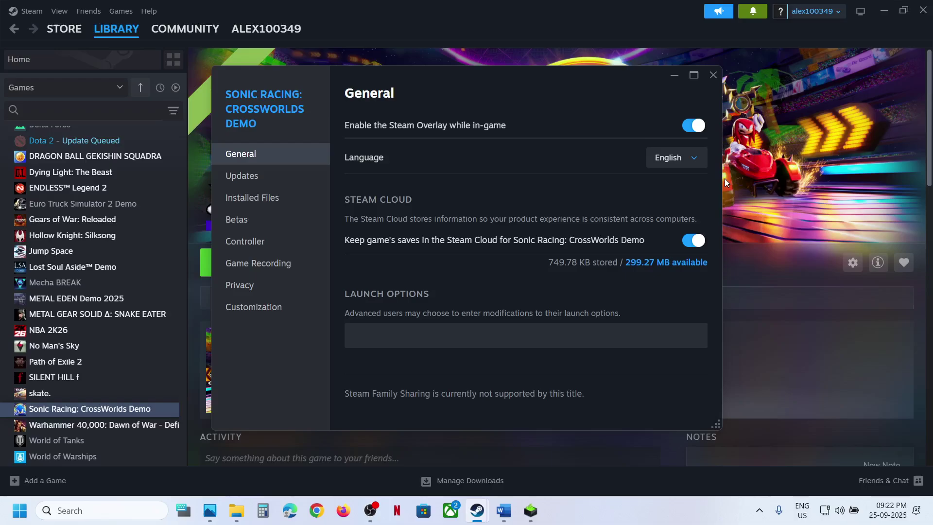
click(688, 242)
click(713, 74)
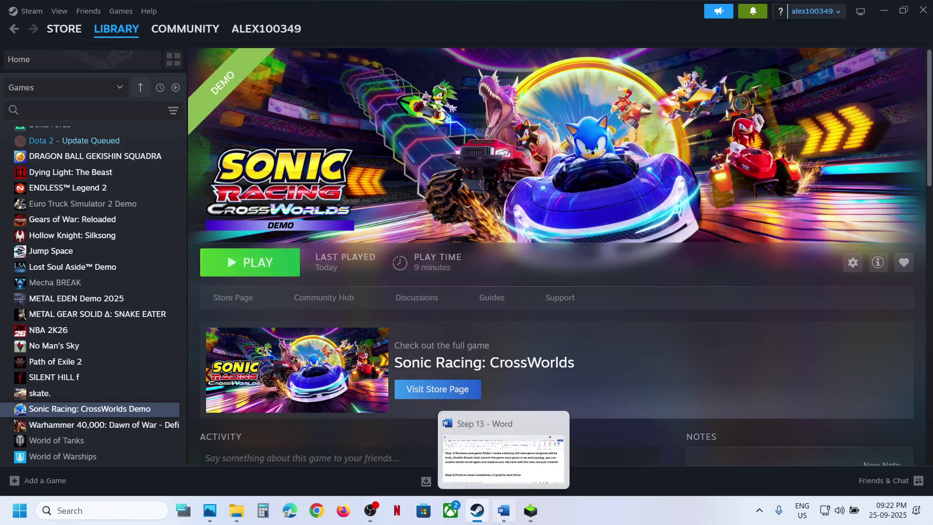
Switch to the Step 13 Word document and review Step 1's instructions on launching the game, re-enabling Steam Cloud and replacing the save
click(504, 510)
drag(354, 184, 769, 181)
drag(63, 216, 294, 216)
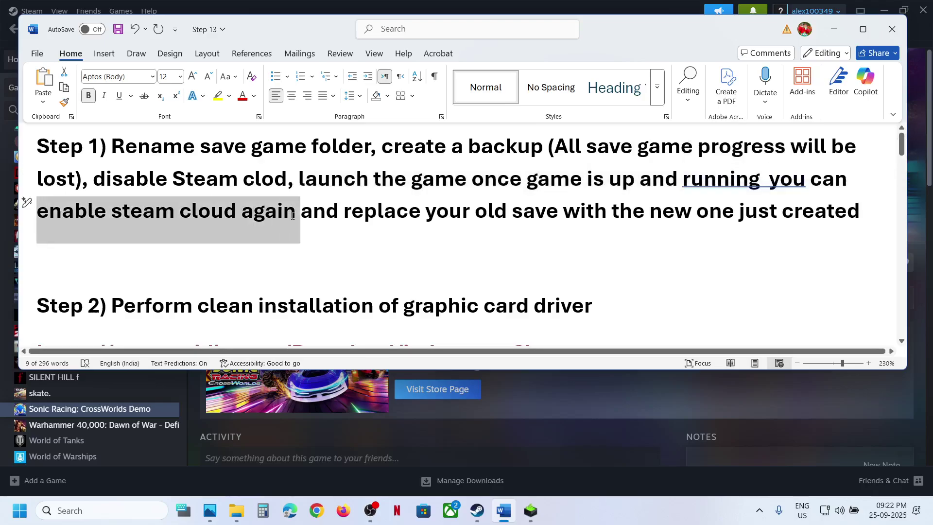
drag(382, 223, 863, 222)
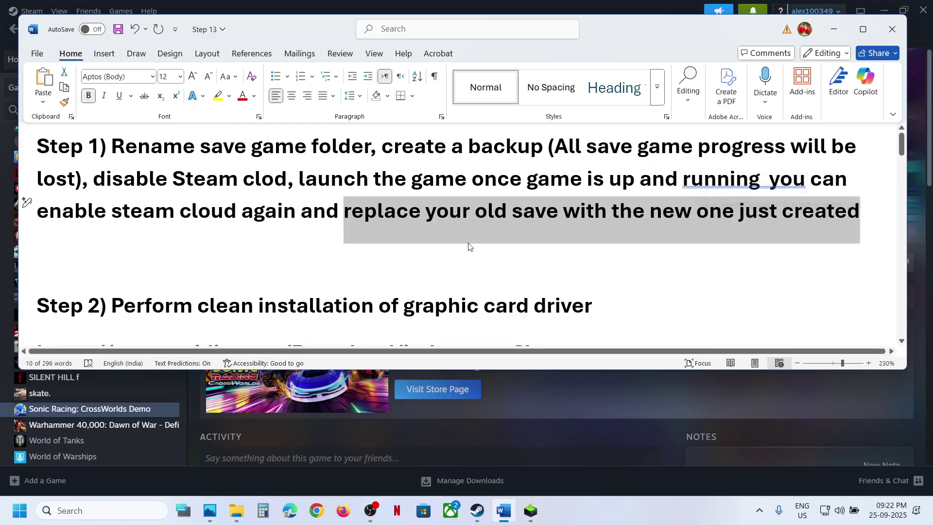
Switch to Steam and turn Steam Cloud saves back on for Sonic Racing: CrossWorlds Demo
click(477, 510)
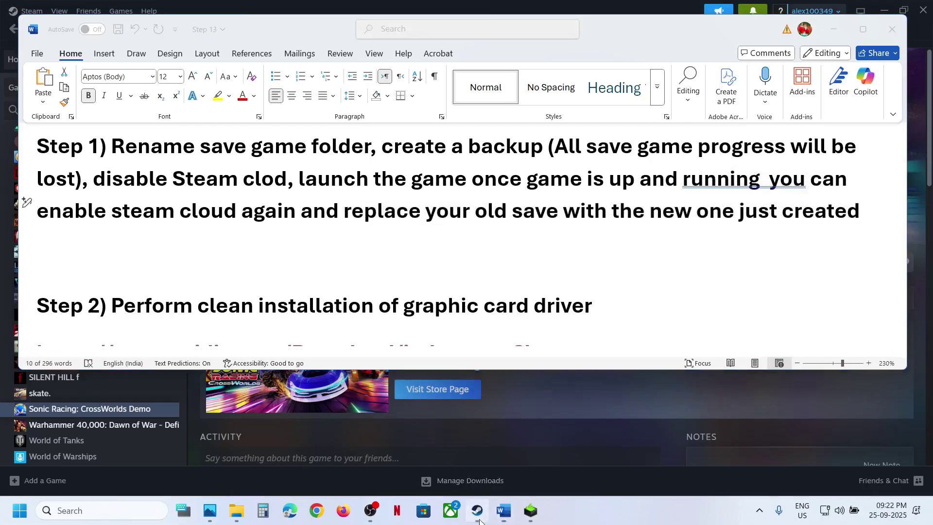
right_click(97, 411)
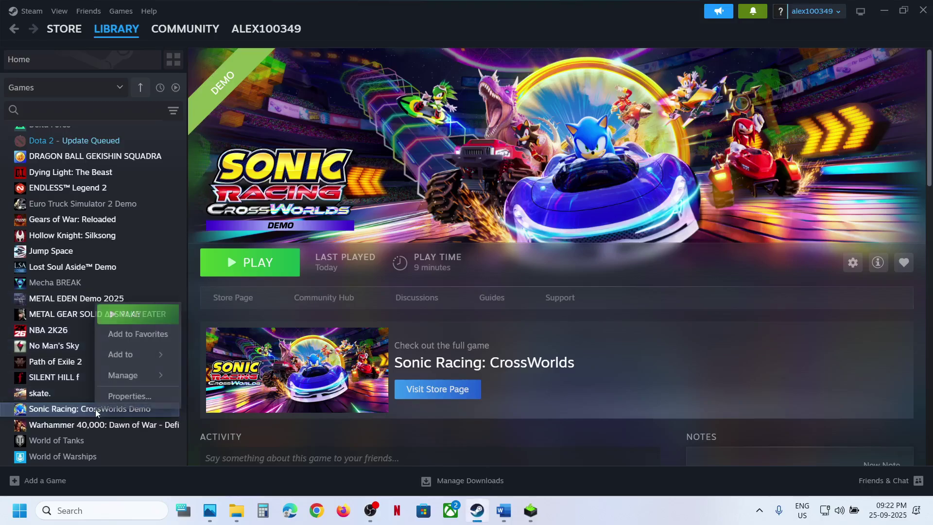
click(119, 397)
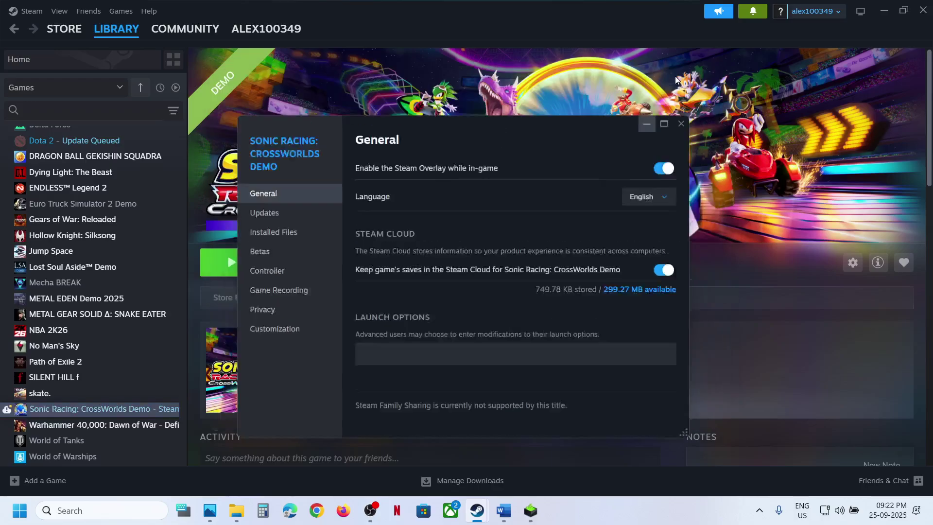
click(675, 76)
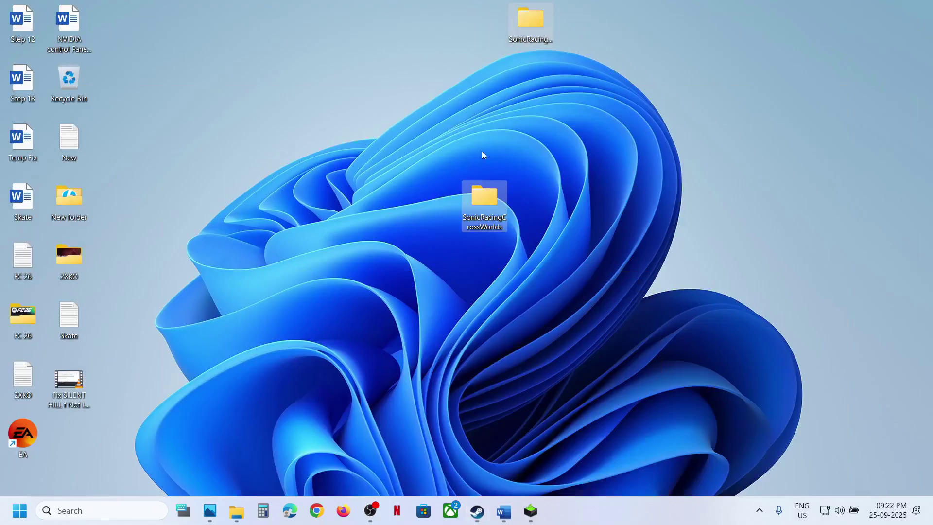
Look over the SEGA save folder in File Explorer, where the backed-up saves belong, and return to Steam
click(237, 510)
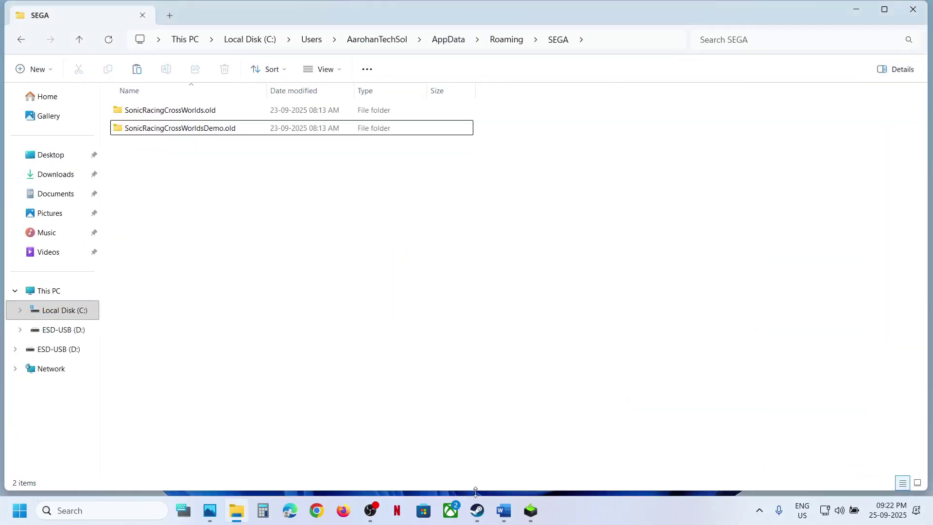
mouse_move(477, 510)
click(450, 464)
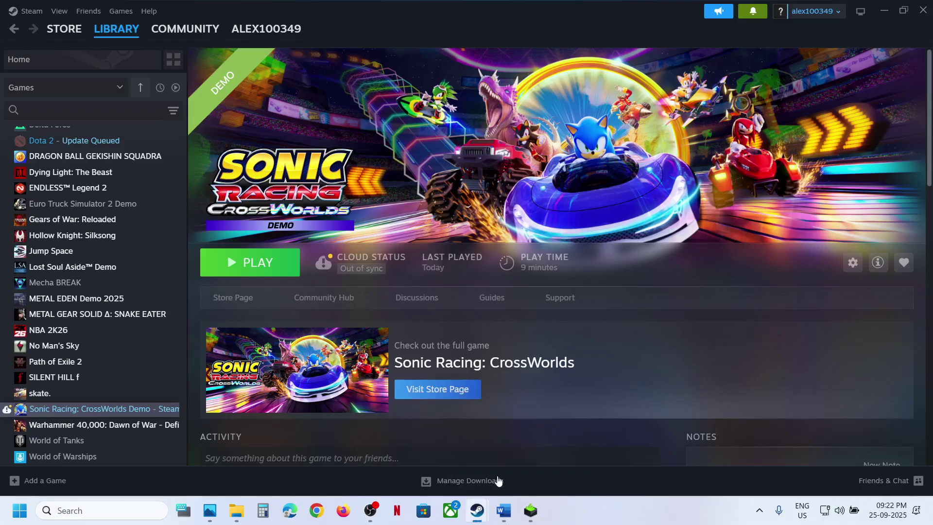
Switch to the Word document and review Step 2 on performing a clean installation of the graphics card driver
click(503, 510)
scroll(287, 276, down, 2)
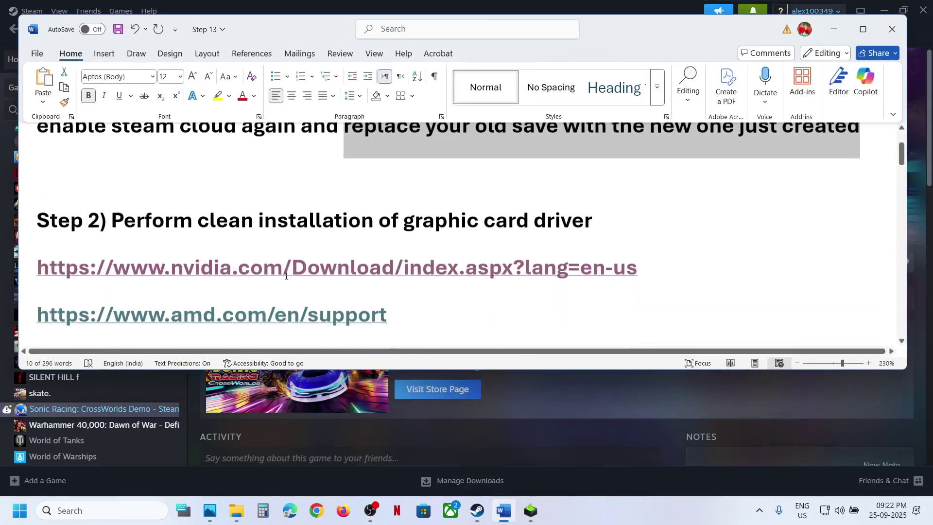
drag(111, 210, 452, 253)
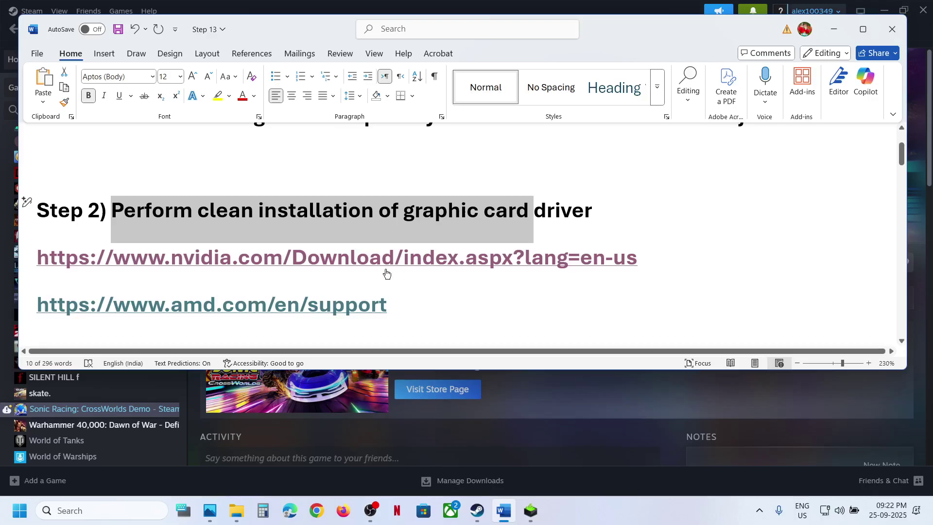
Open the NVIDIA driver download page and search for GeForce RTX 3050 Laptop GPU drivers for Windows 11
ctrl+click(373, 261)
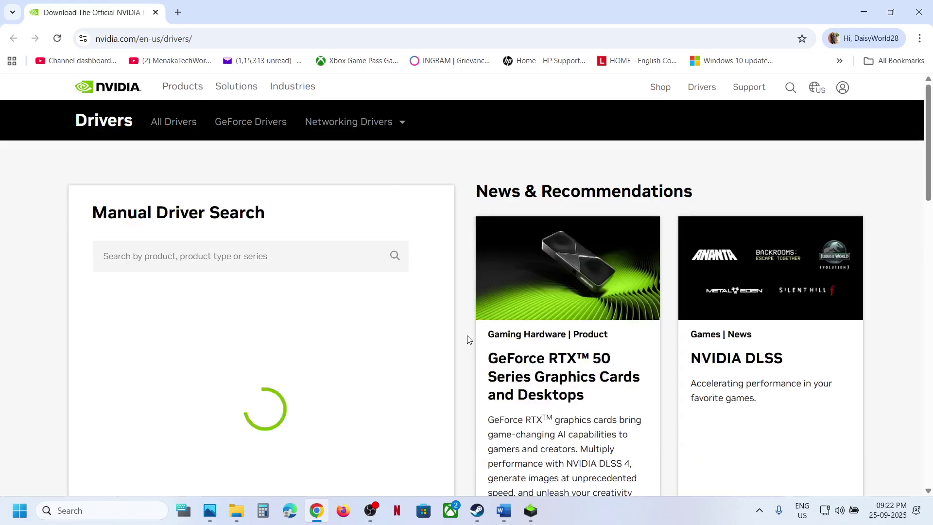
scroll(250, 322, down, 3)
scroll(250, 321, down, 3)
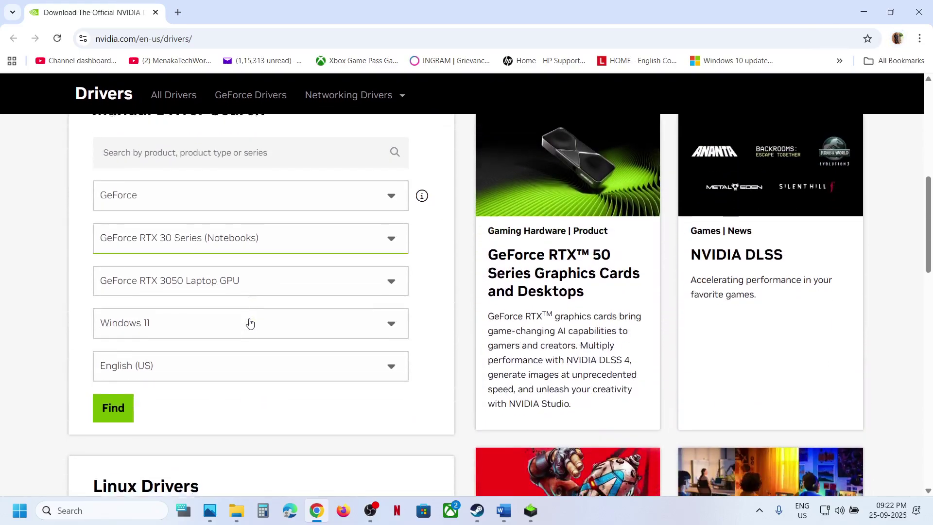
click(125, 391)
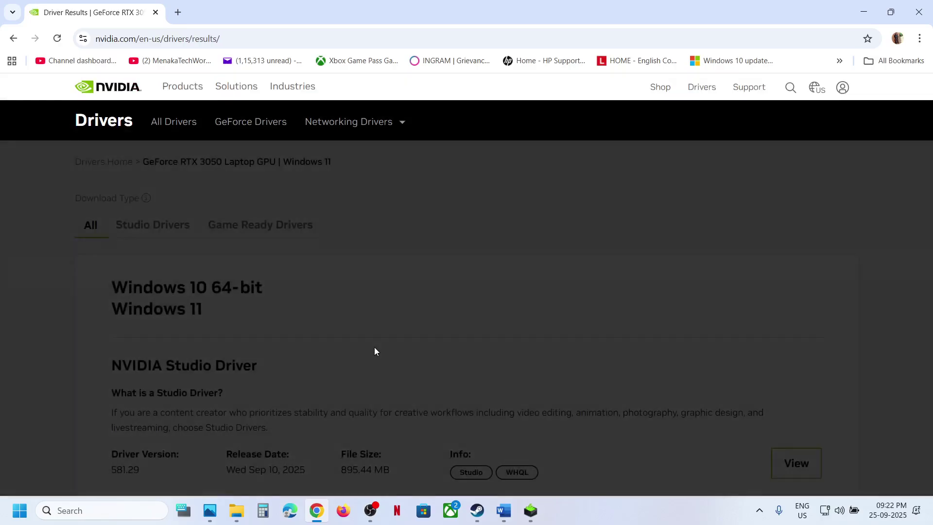
Download the GeForce Game Ready Driver 581.29 from the driver results
scroll(375, 347, down, 5)
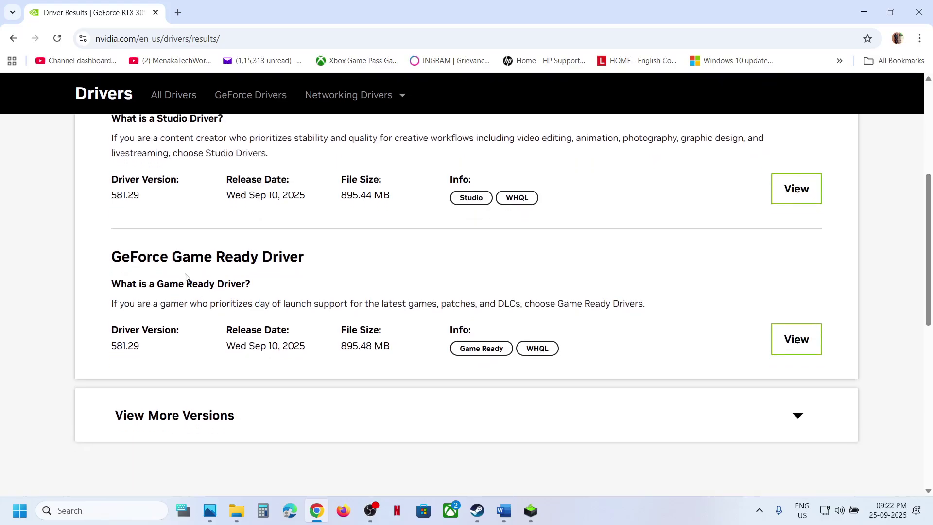
click(787, 334)
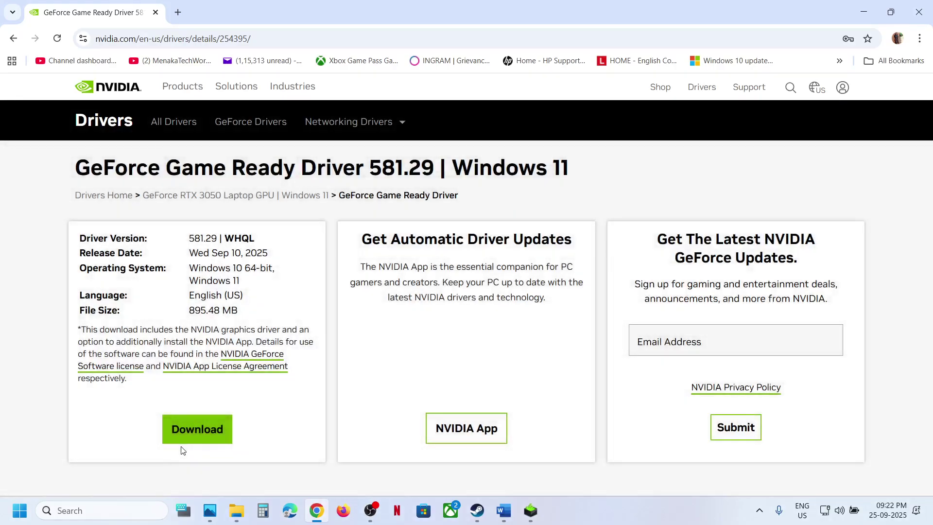
click(190, 428)
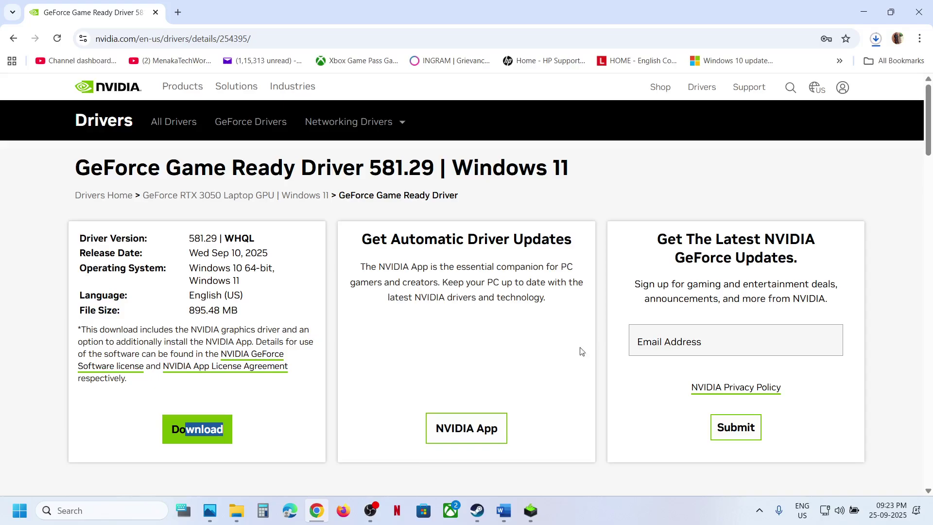
In the NVIDIA Installer, accept the license agreement, choose Custom (Advanced) installation and enable Perform a clean installation
click(531, 511)
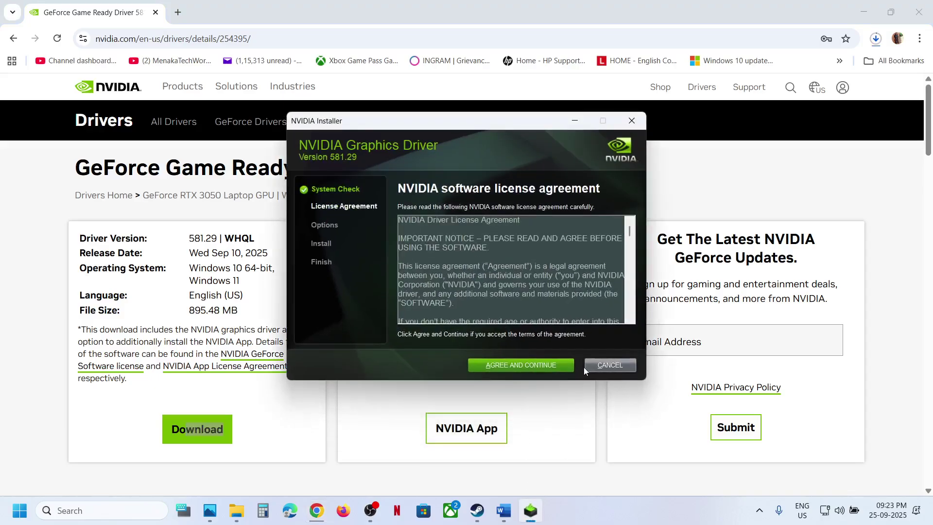
click(507, 373)
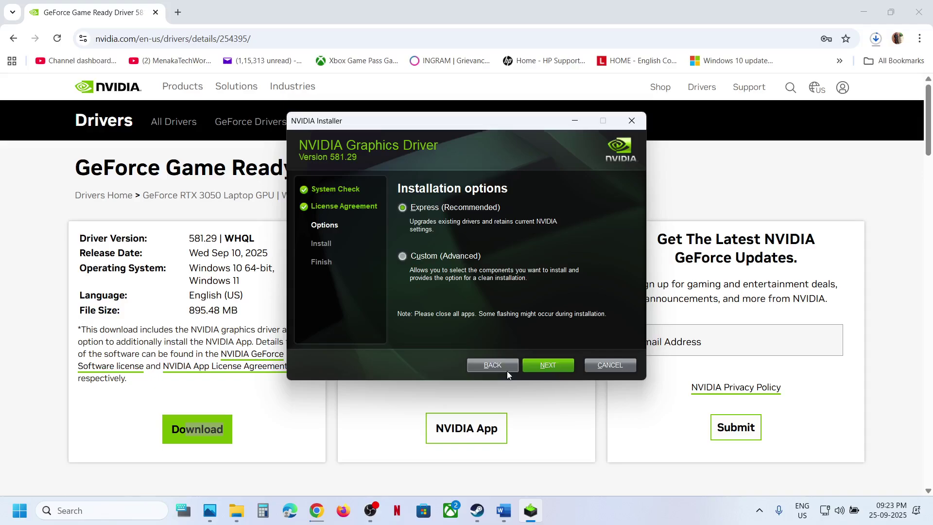
click(424, 256)
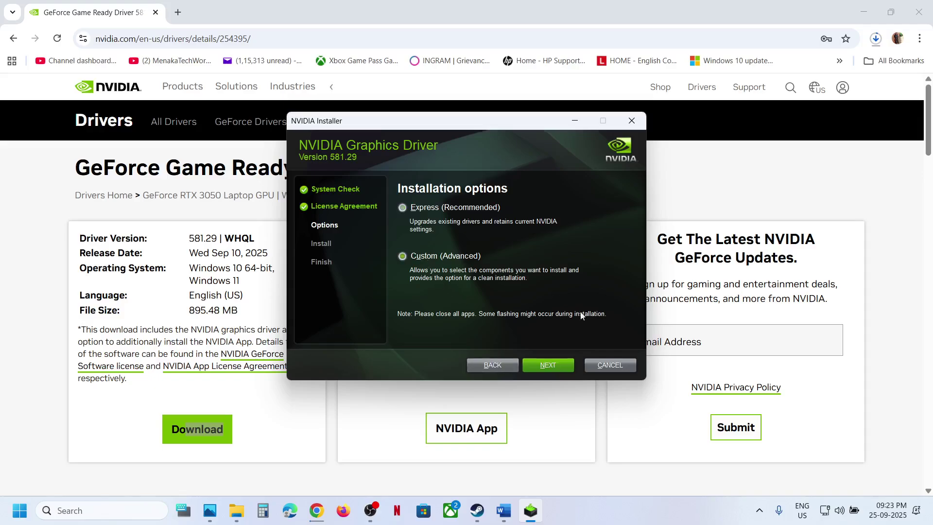
click(549, 364)
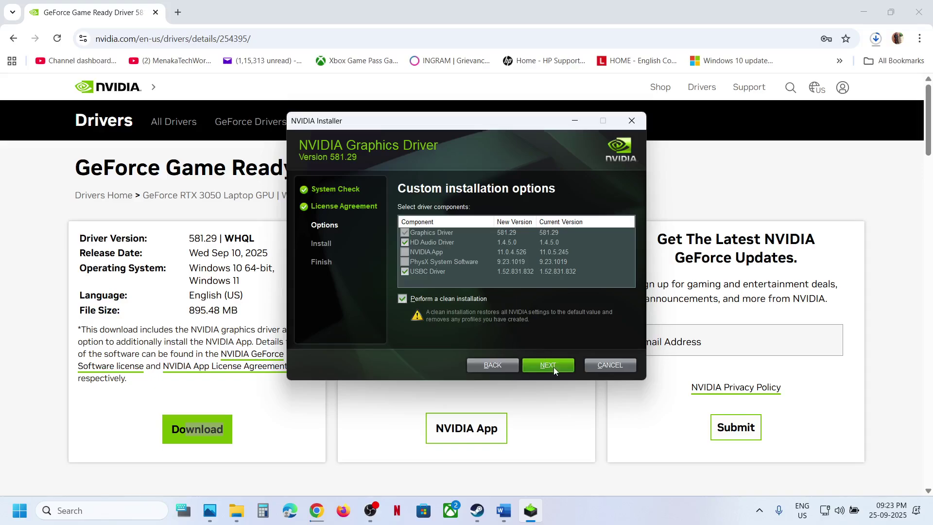
Show the Windows power options for a restart, and switch to Steam to close the game's properties window
key(super)
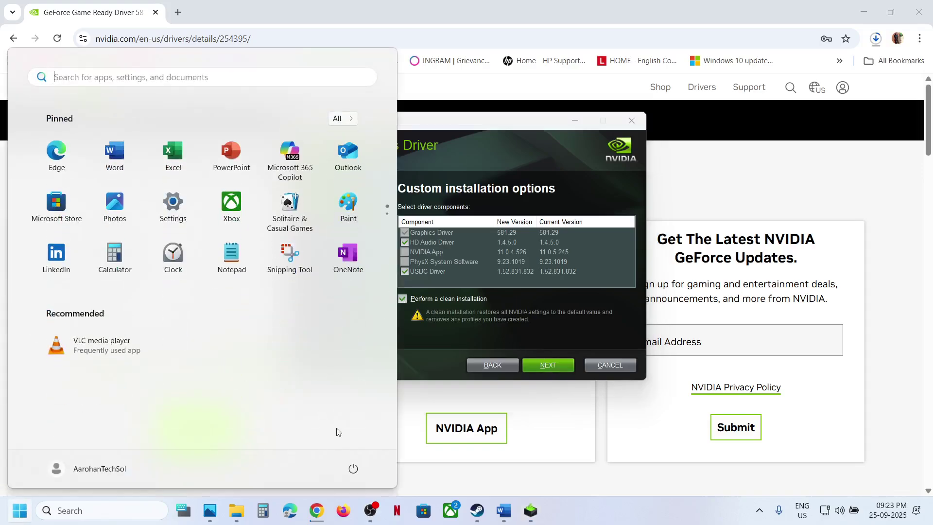
click(353, 468)
mouse_move(477, 509)
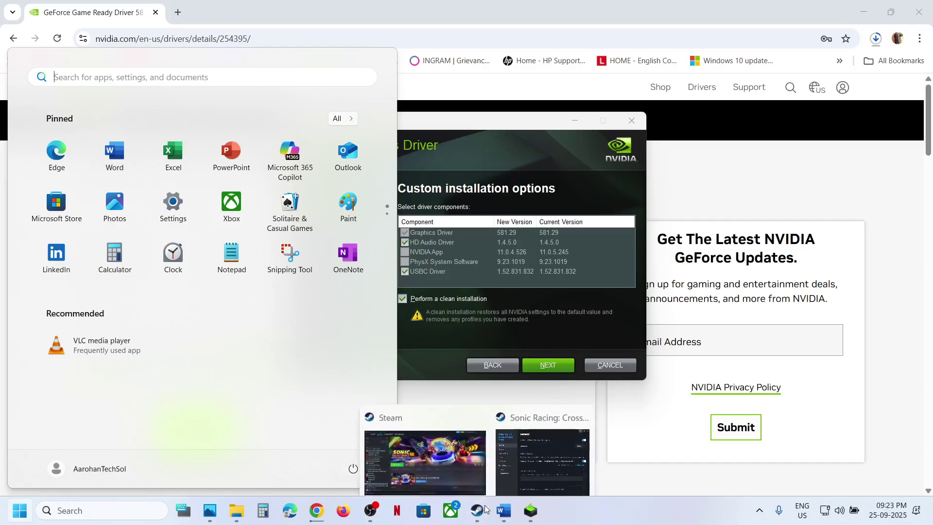
click(449, 467)
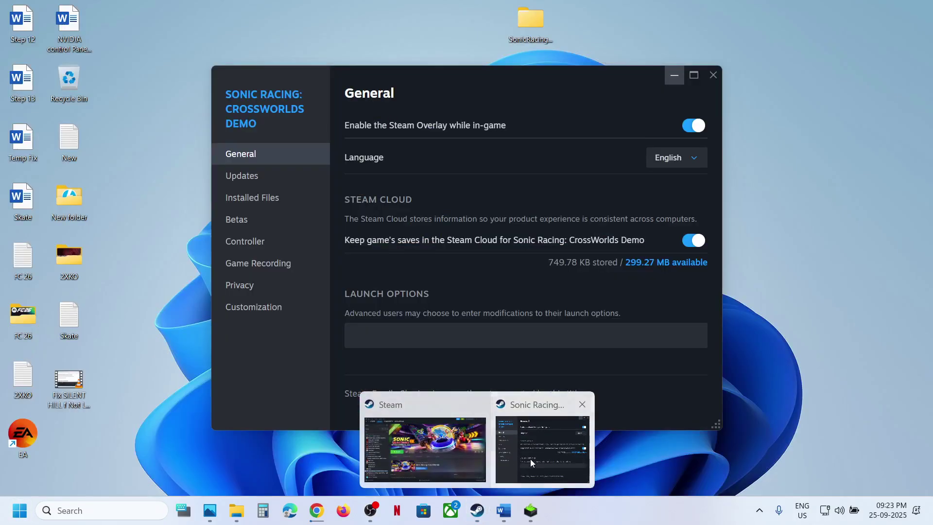
click(530, 461)
click(713, 74)
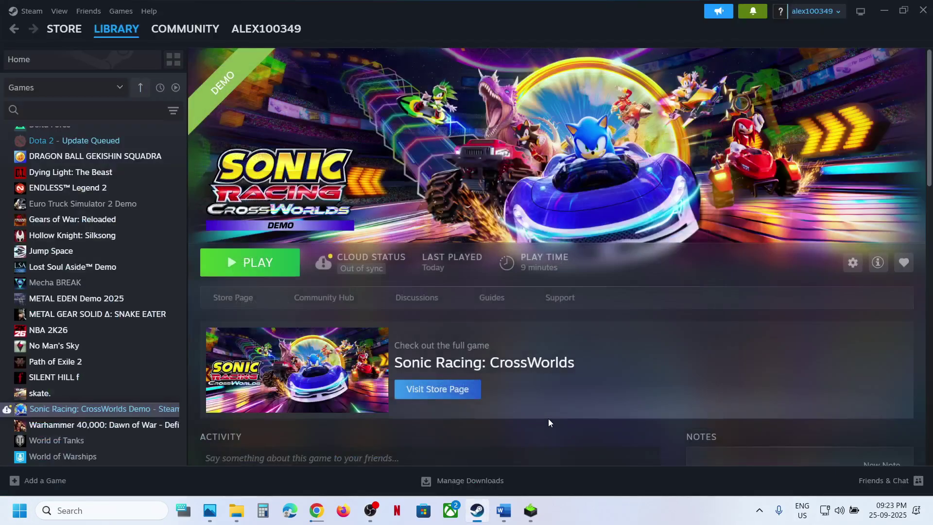
Switch to the Word document, review Step 3 on trying -dx12/-dx11 in launch options, and return to Steam
click(503, 464)
scroll(309, 255, down, 3)
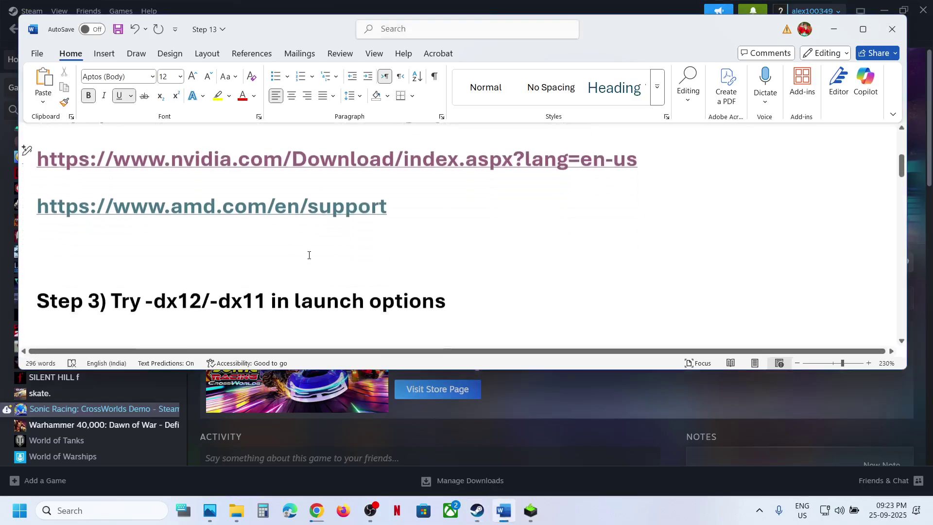
click(561, 420)
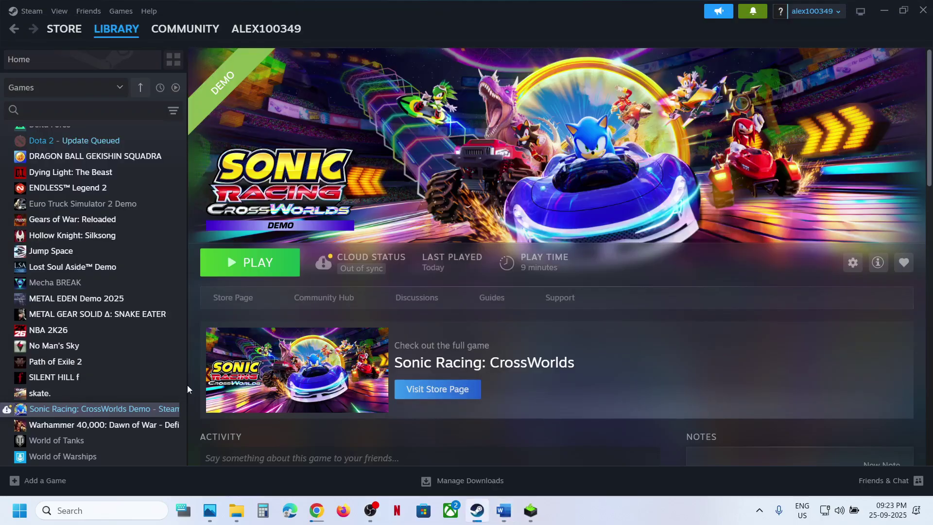
Set the launch options of Sonic Racing: CrossWorlds Demo to -dx11 and close its properties
right_click(121, 408)
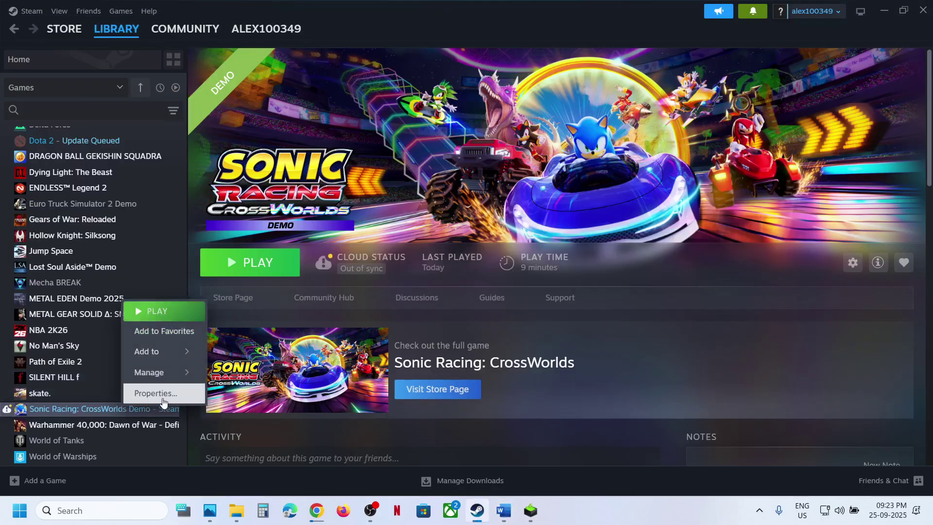
click(160, 393)
click(380, 328)
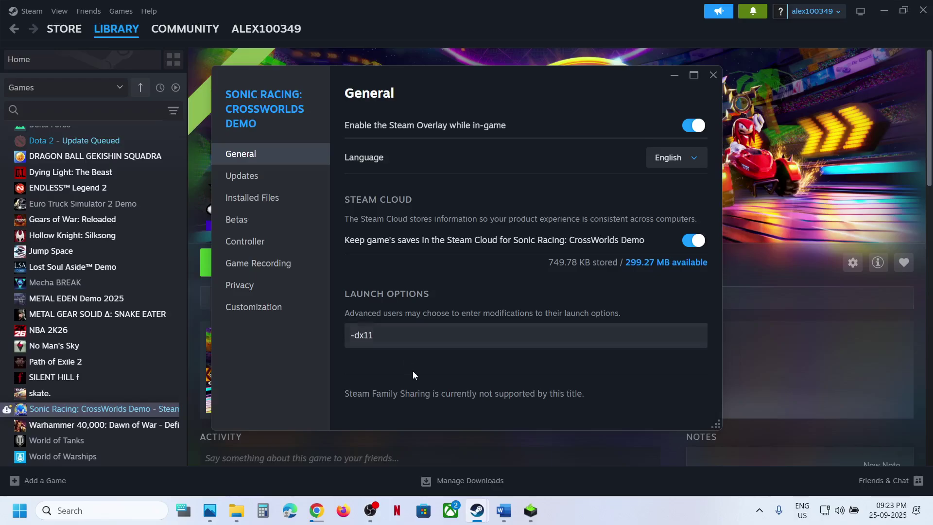
click(714, 75)
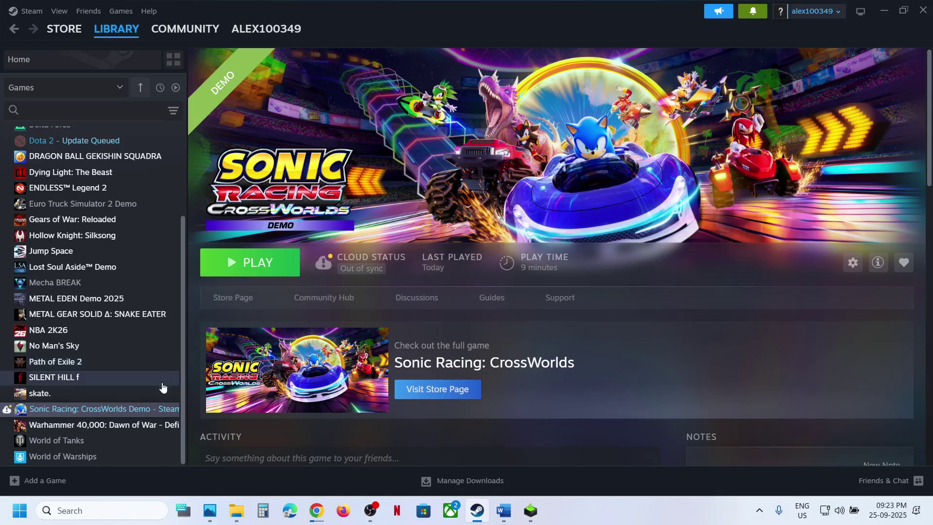
Try -dx12 as the launch option of Sonic Racing: CrossWorlds Demo, clear the launch options and close its properties
right_click(149, 417)
click(192, 402)
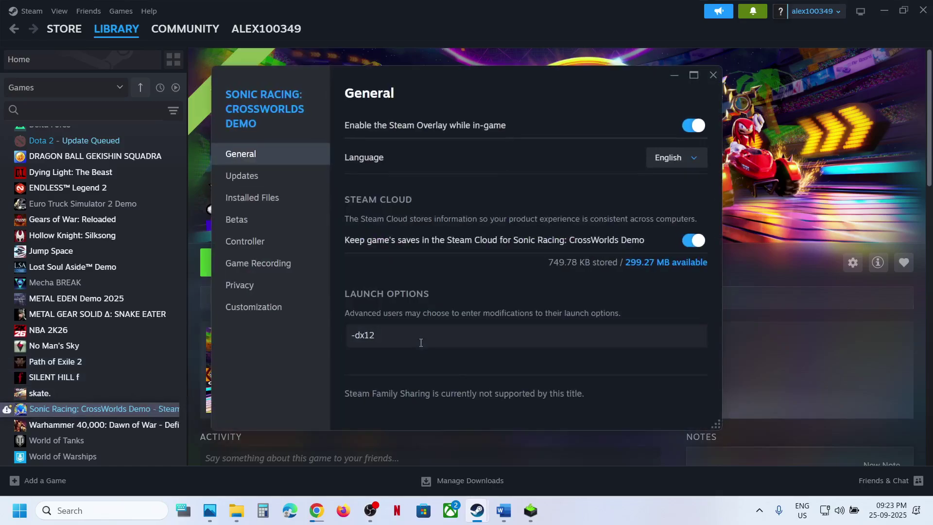
drag(402, 336, 322, 338)
key(BackSpace)
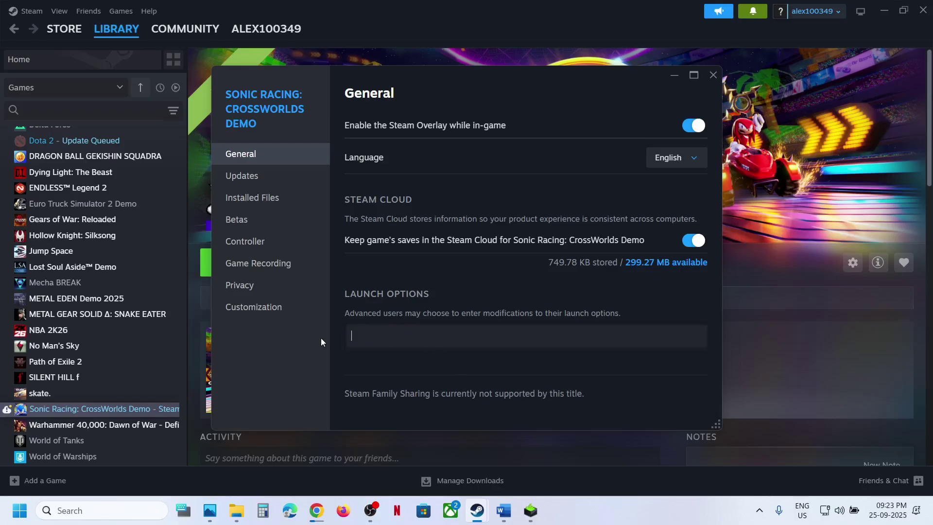
click(713, 74)
Switch to the Word document, review Step 4 on running the game from its installation folder, and return to Steam
click(504, 510)
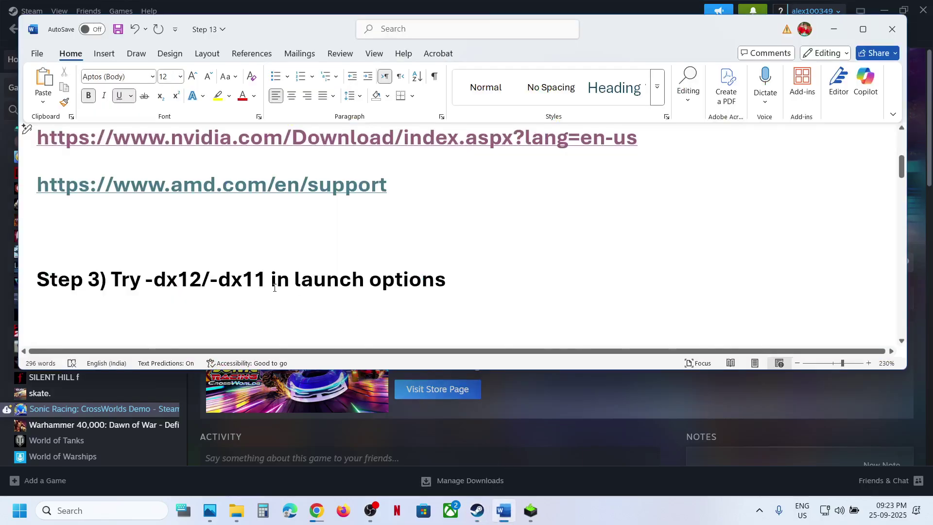
scroll(275, 288, down, 3)
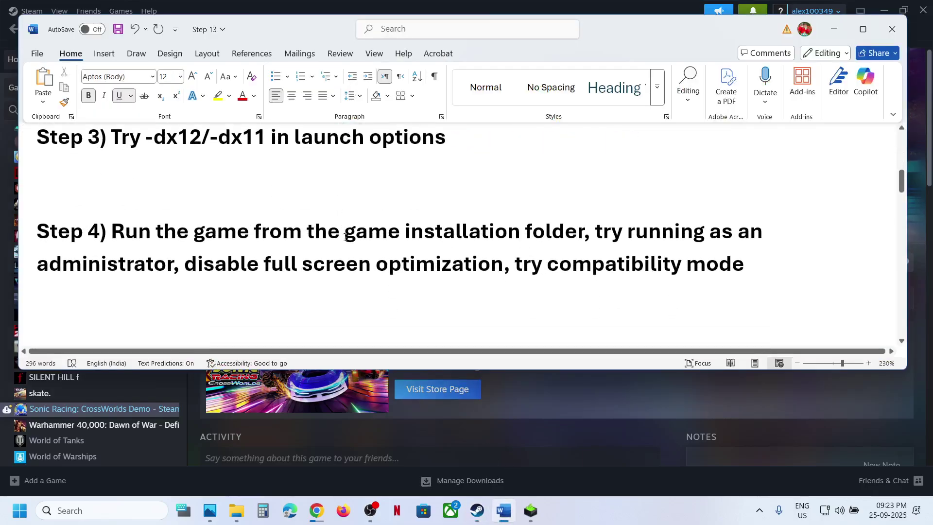
click(552, 427)
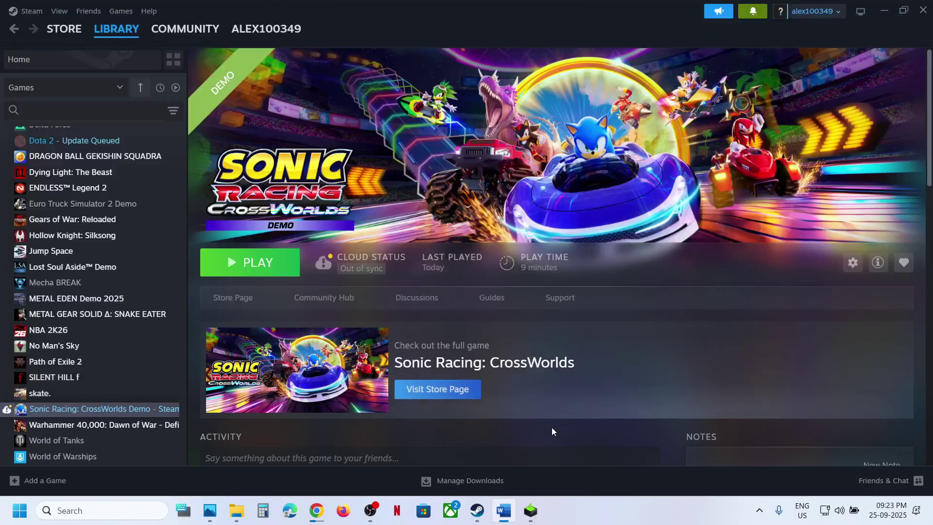
Browse the local files of Sonic Racing: CrossWorlds Demo and open the UNION > Binaries > Win64 folder
right_click(108, 413)
mouse_move(142, 378)
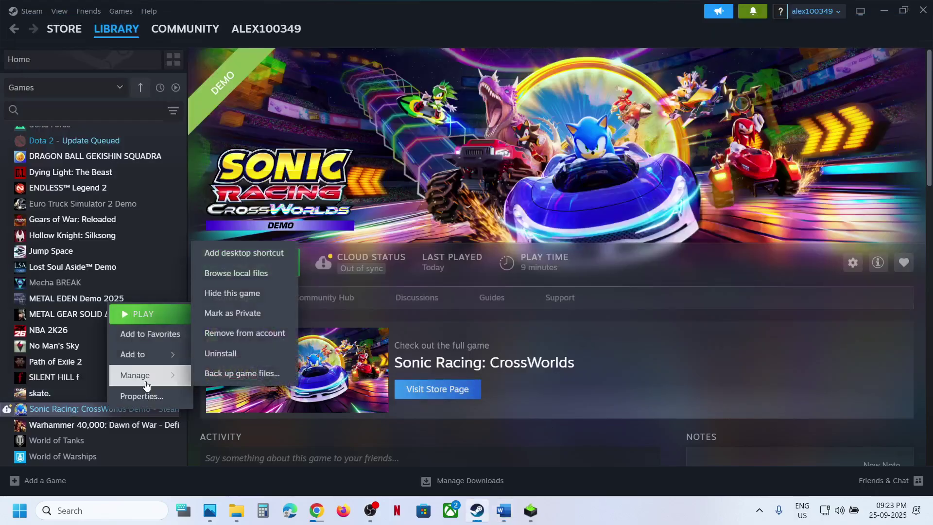
click(229, 282)
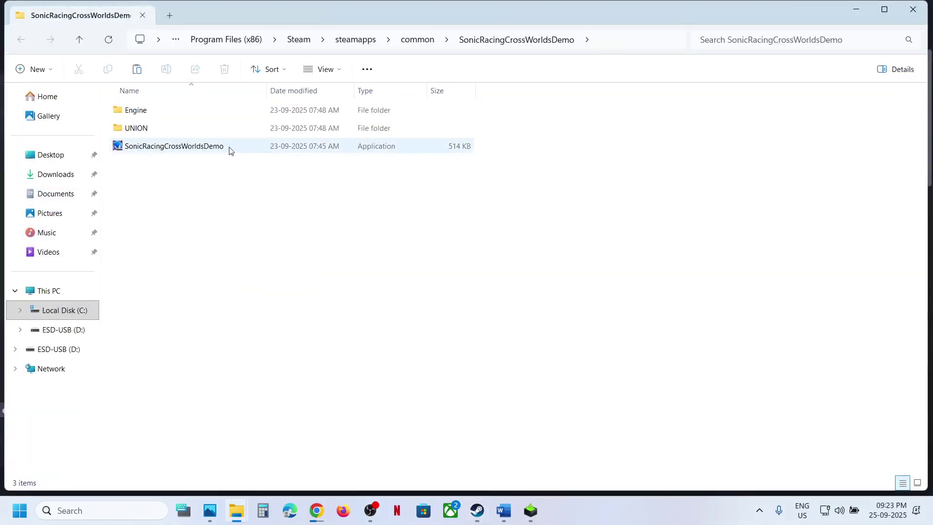
double_click(143, 129)
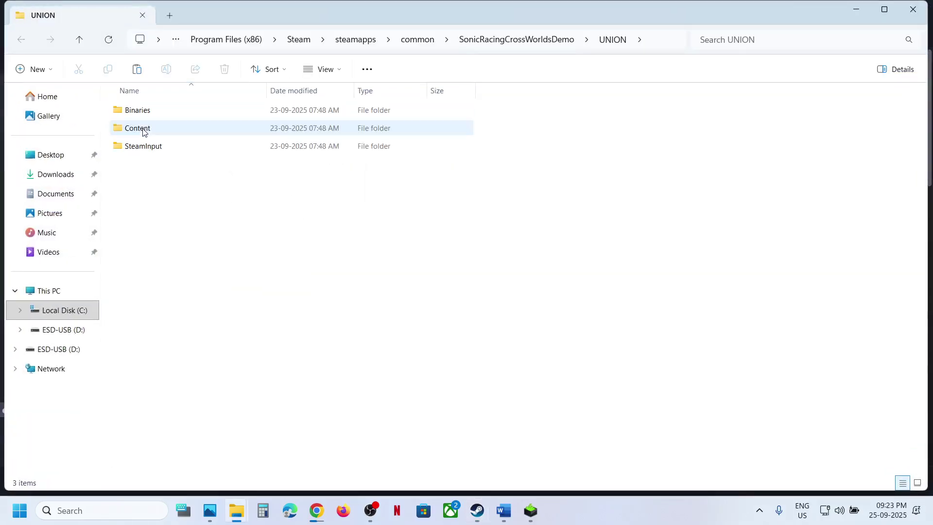
double_click(156, 115)
double_click(156, 114)
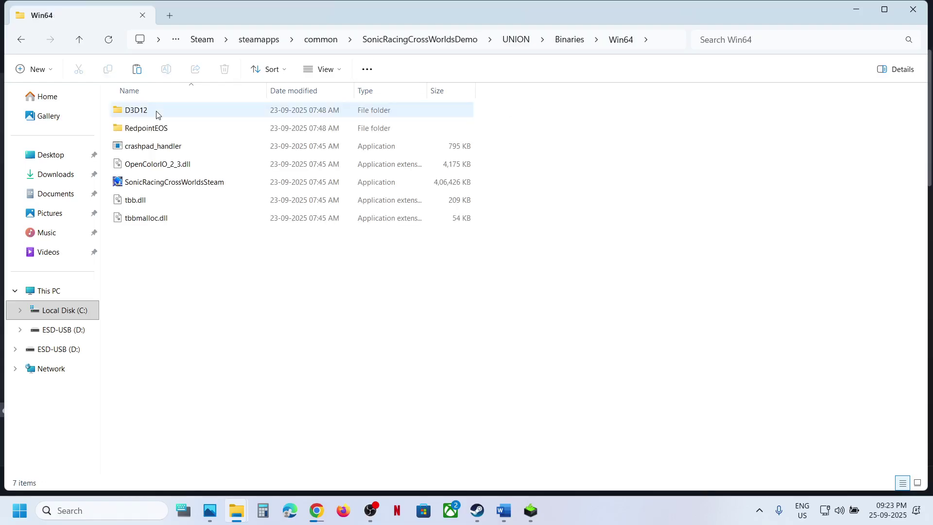
Set the SonicRacingCrossWorldsSteam application to run as an administrator and apply the compatibility settings
click(183, 182)
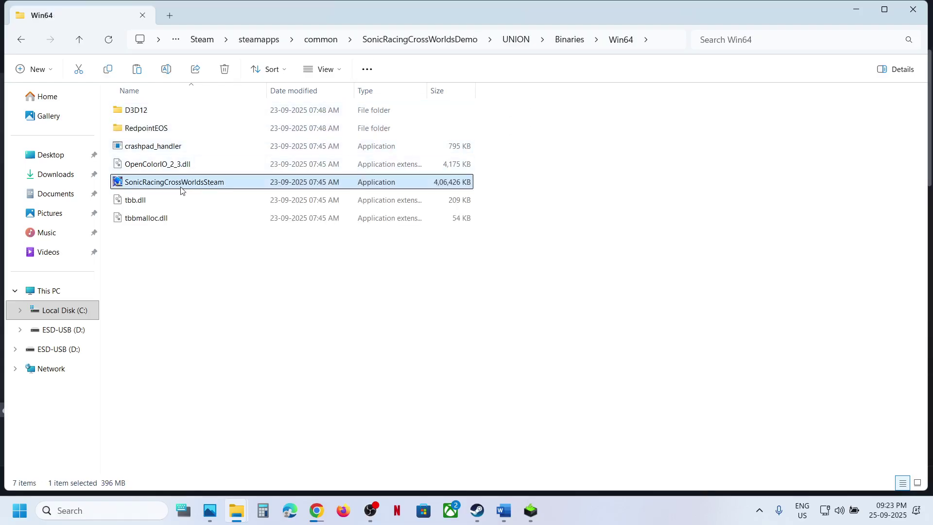
right_click(181, 190)
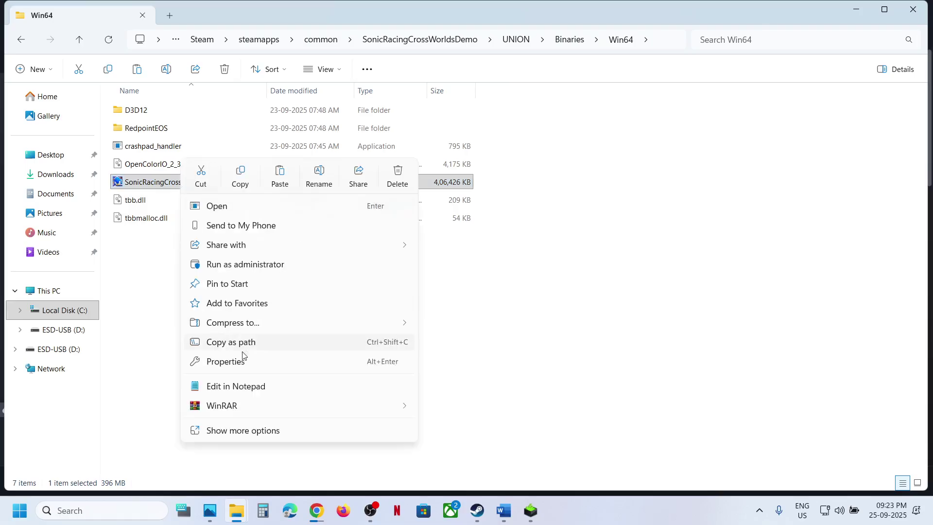
click(239, 363)
click(292, 195)
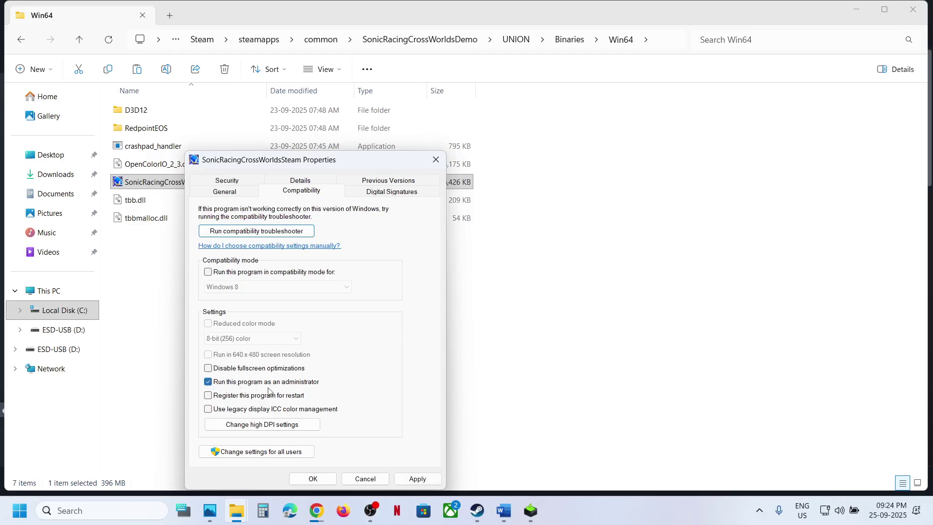
click(418, 478)
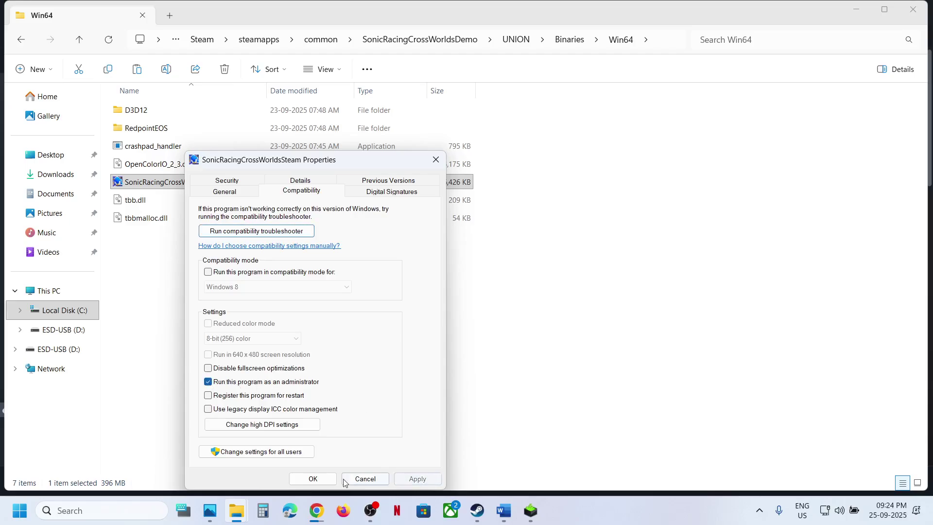
click(313, 479)
Try Windows 8 compatibility mode for the SonicRacingCrossWorldsSteam application and apply it
right_click(153, 185)
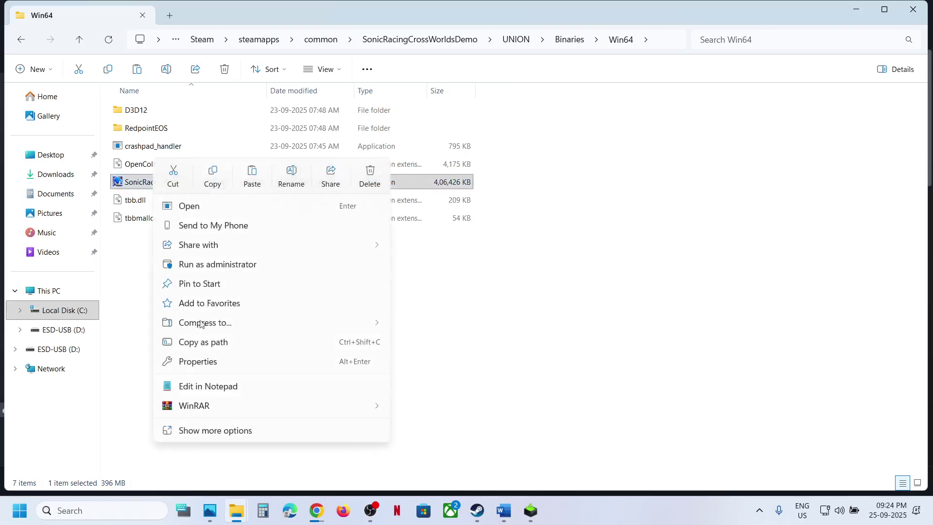
click(197, 362)
click(265, 193)
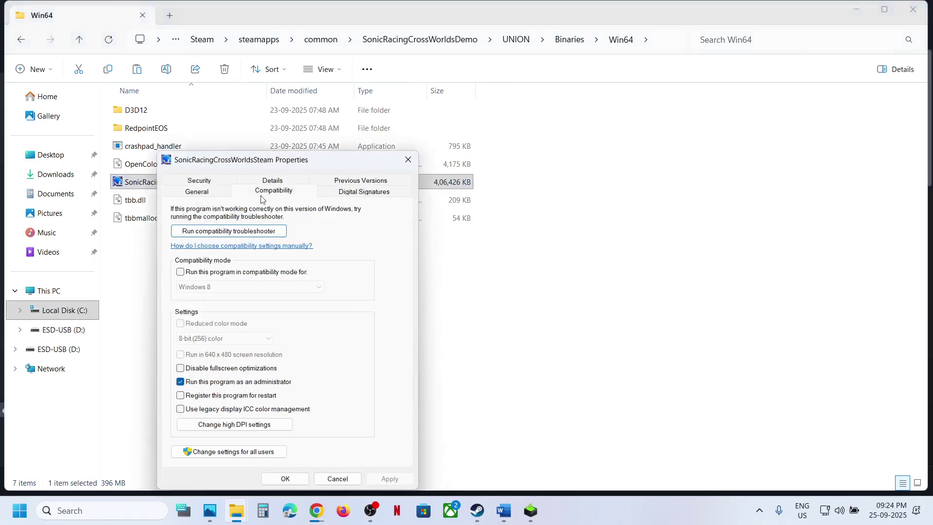
click(184, 274)
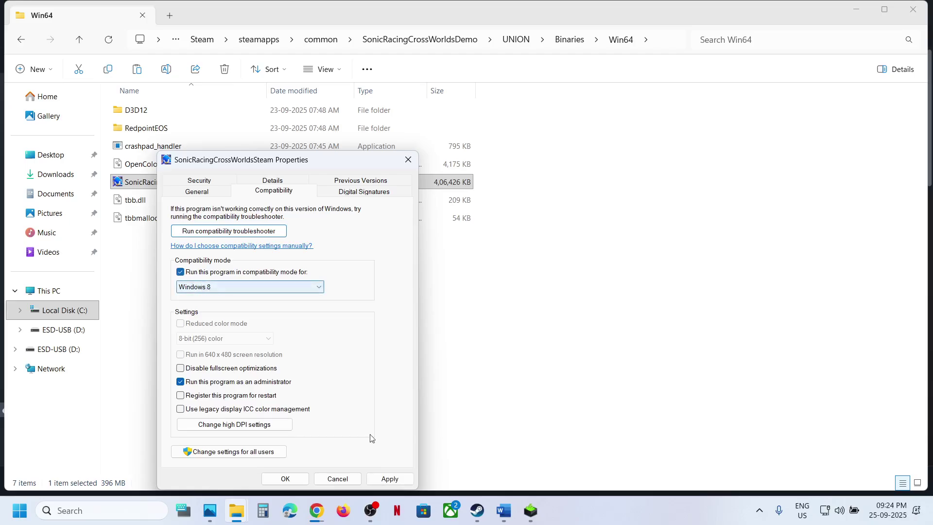
click(389, 479)
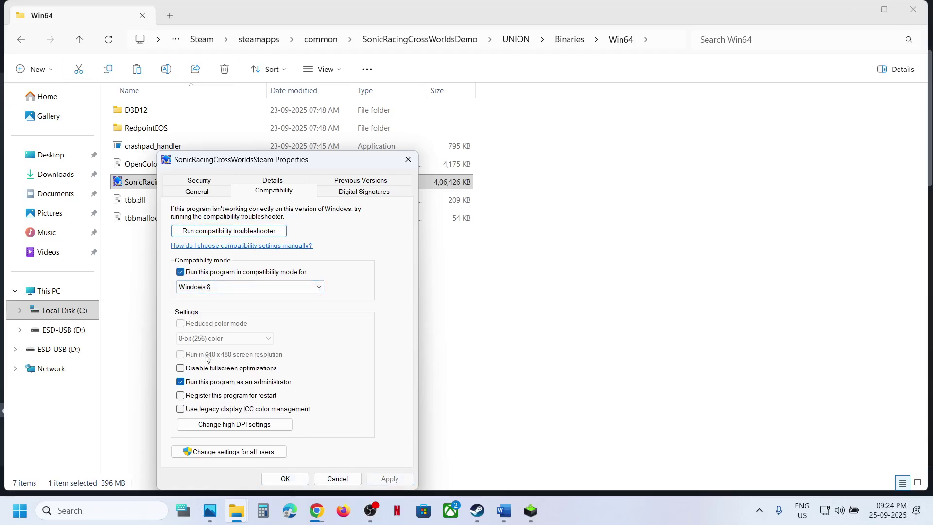
Try Windows 7 compatibility mode with fullscreen optimizations disabled for the application, apply the settings and close its properties
click(202, 295)
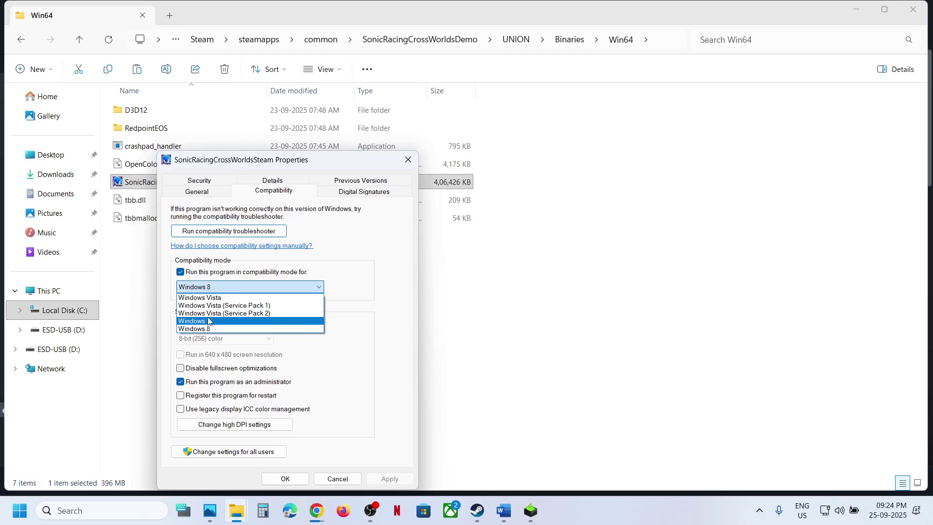
click(204, 322)
click(406, 480)
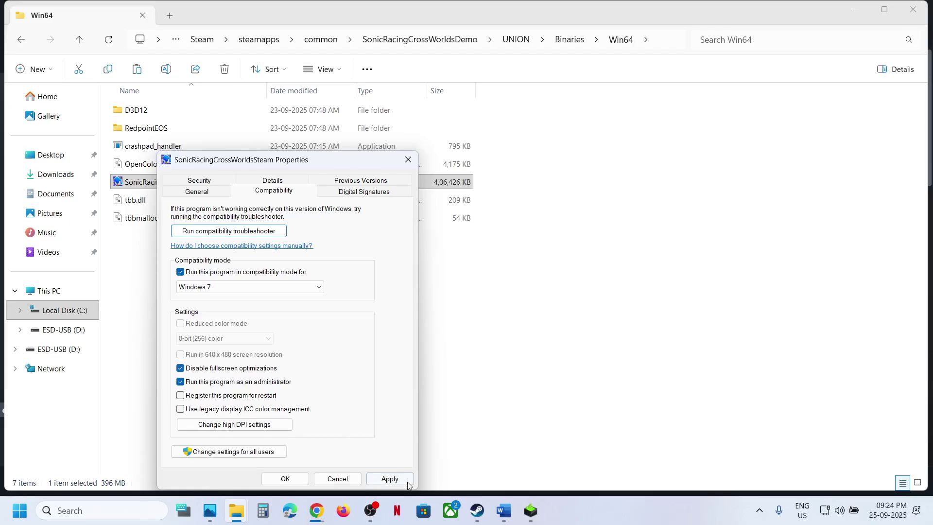
click(292, 480)
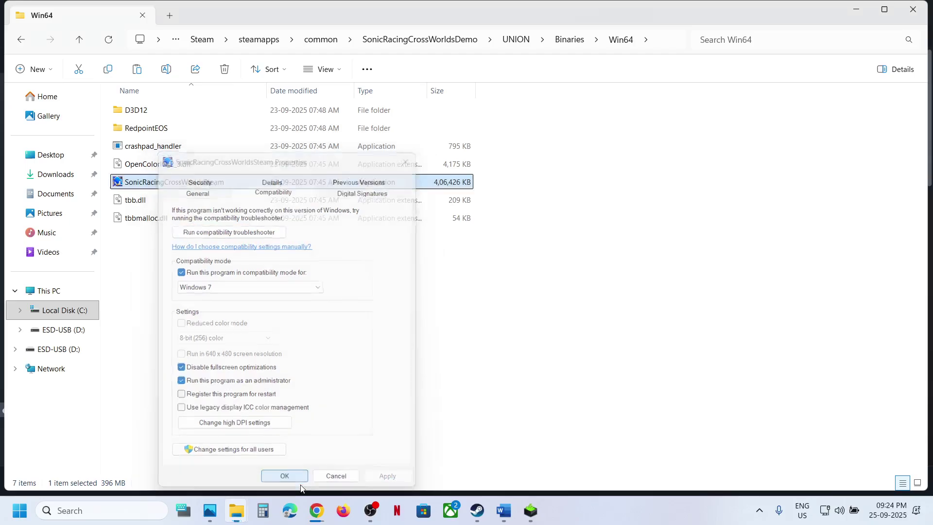
Turn off compatibility mode, disabled fullscreen optimizations and running as administrator for SonicRacingCrossWorldsSteam, apply the changes and close its properties
right_click(165, 186)
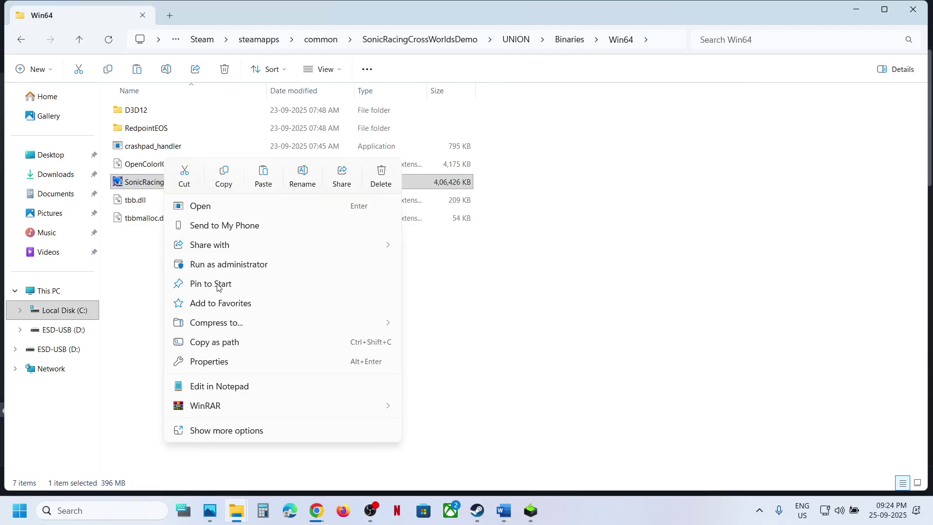
click(212, 362)
click(269, 191)
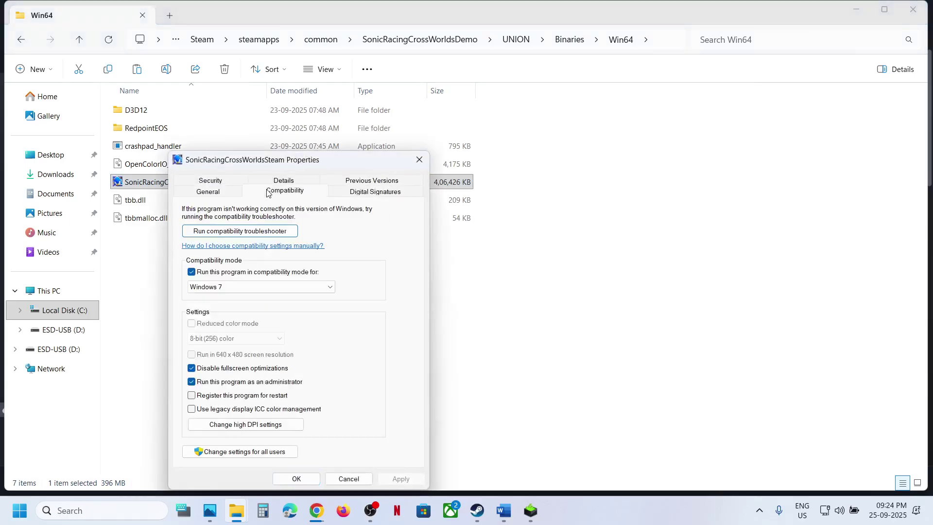
click(192, 272)
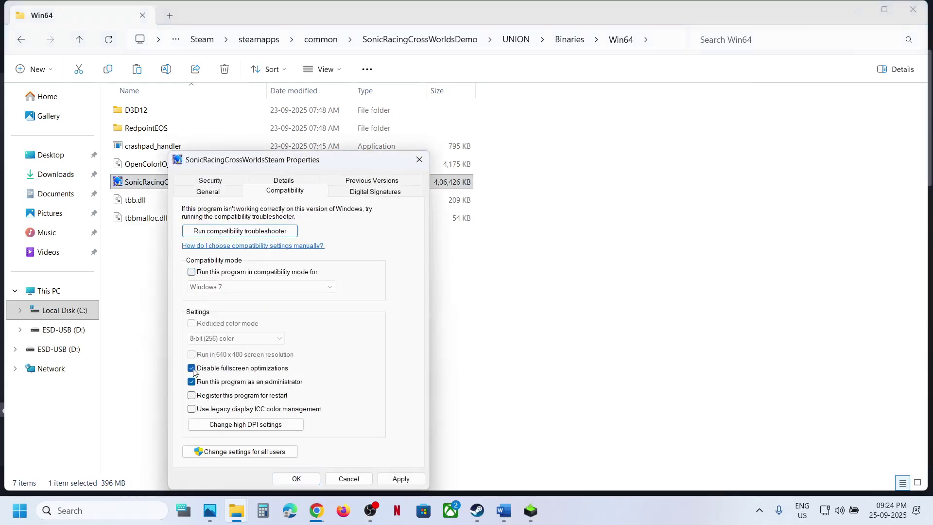
click(389, 480)
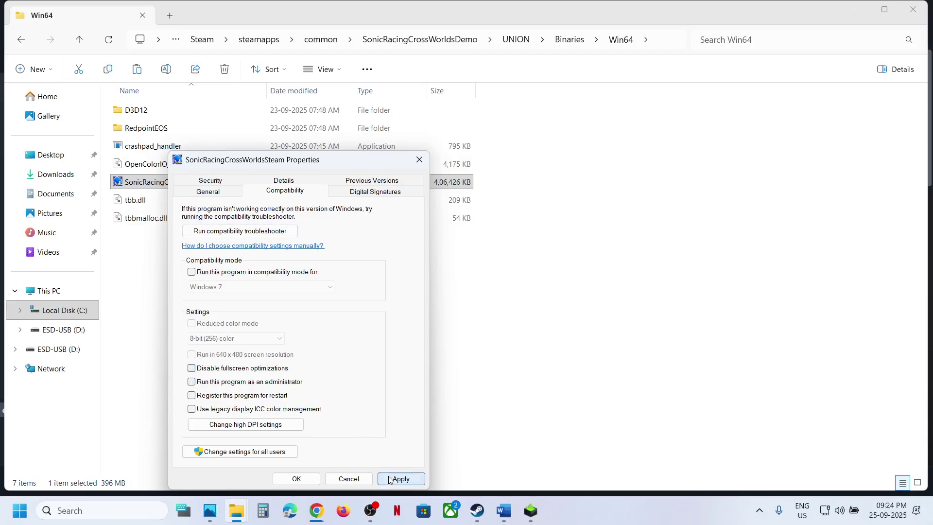
click(313, 483)
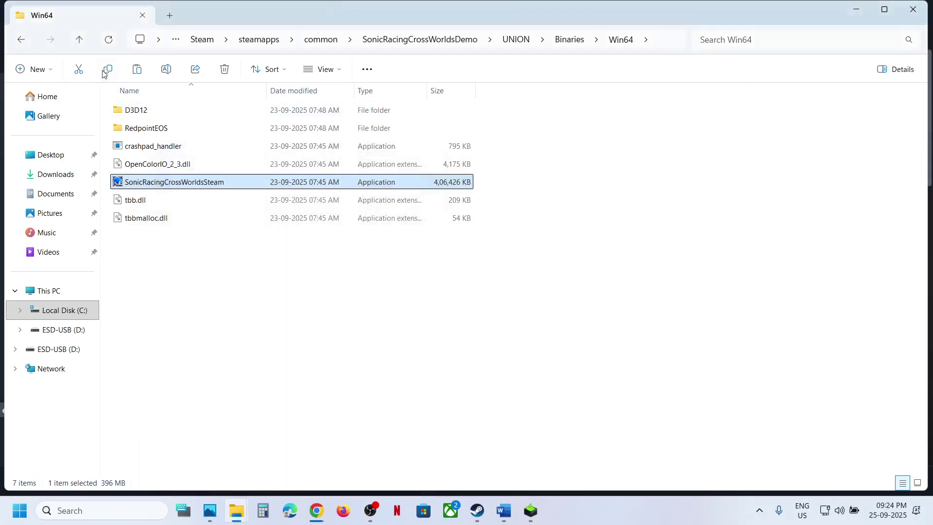
Go back up to the SonicRacingCrossWorldsDemo folder, locate the SonicRacingCrossWorldsDemo application and close File Explorer
click(82, 42)
click(83, 42)
click(83, 42)
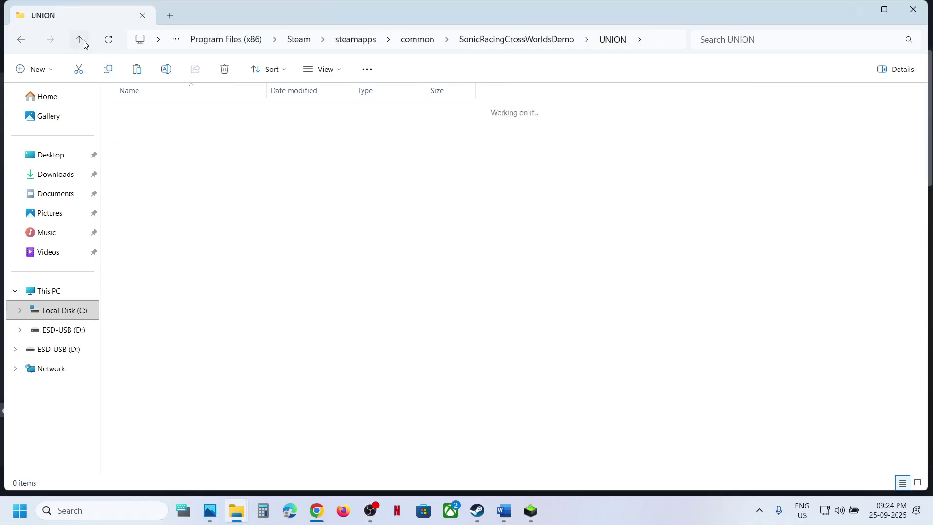
click(139, 150)
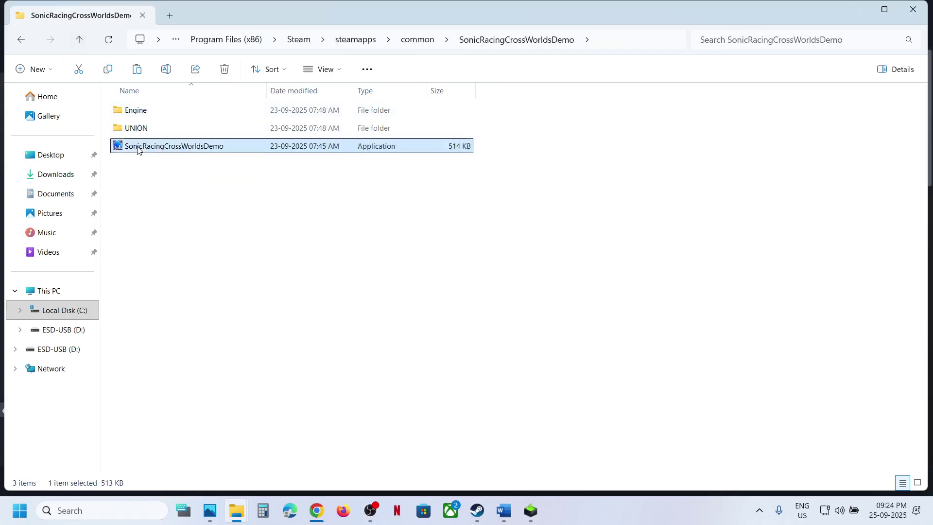
right_click(138, 150)
click(544, 193)
click(913, 10)
Review Step 5 on antivirus exceptions in the Word document, and open Virus & threat protection through Windows Settings
click(504, 511)
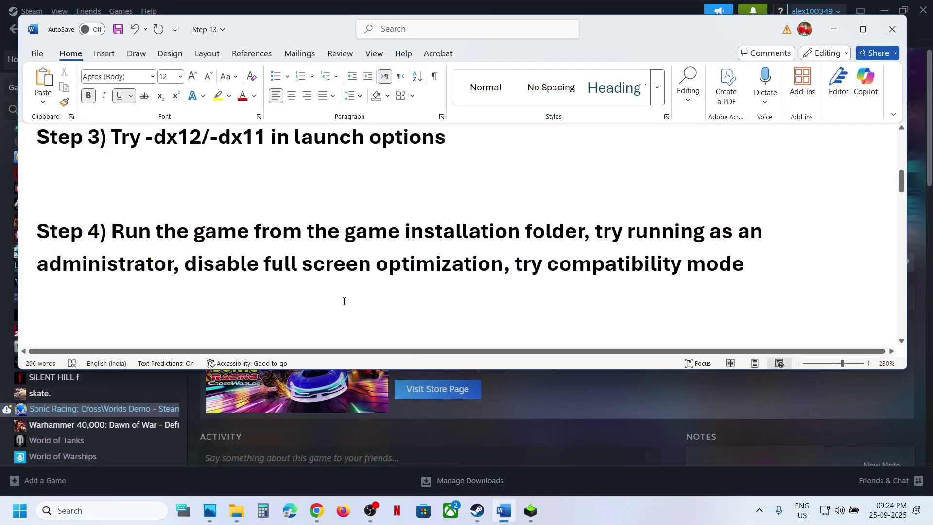
scroll(344, 301, down, 5)
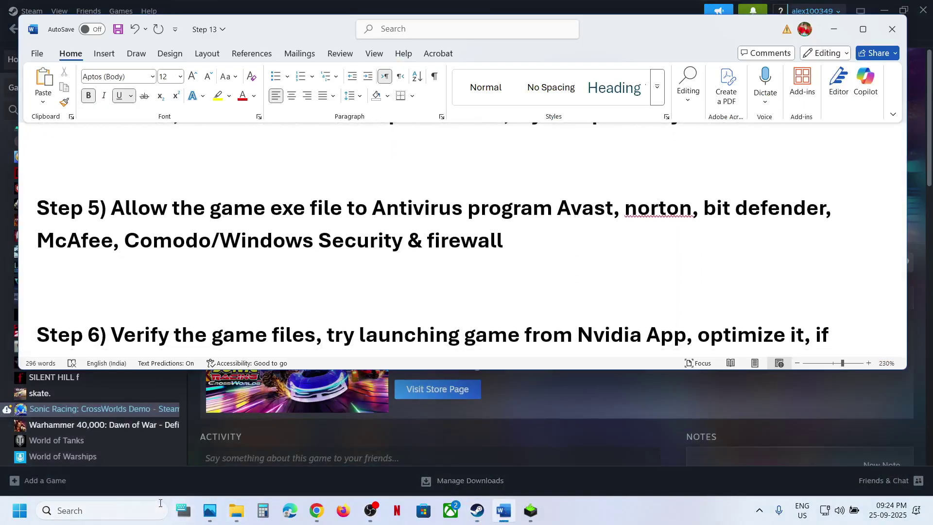
key(super+i)
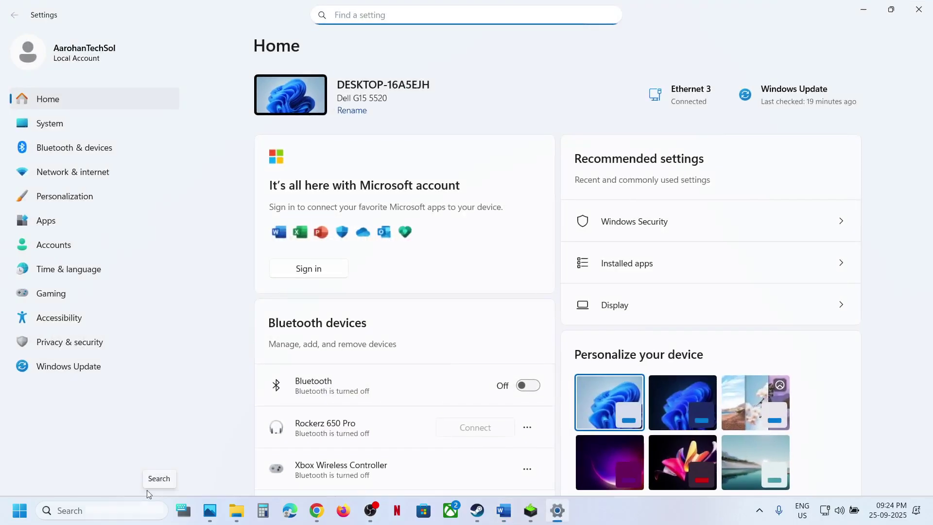
click(77, 346)
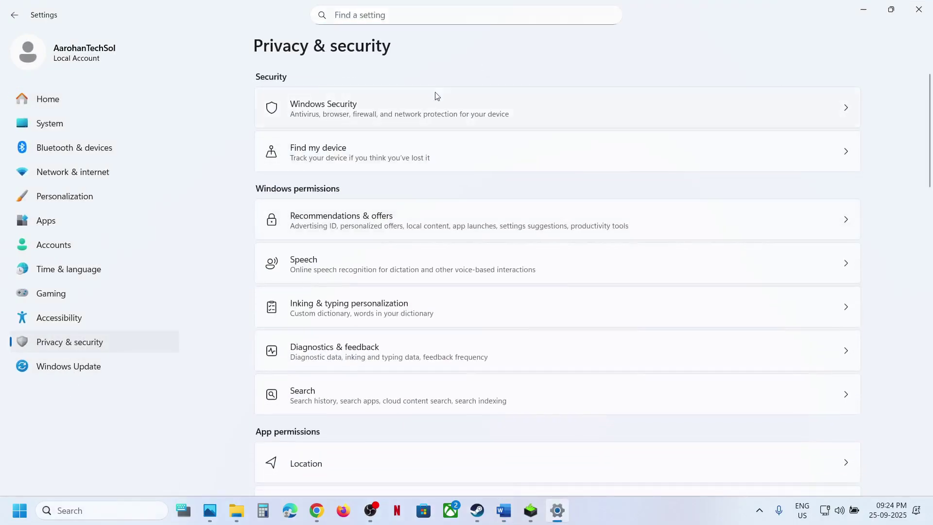
click(405, 121)
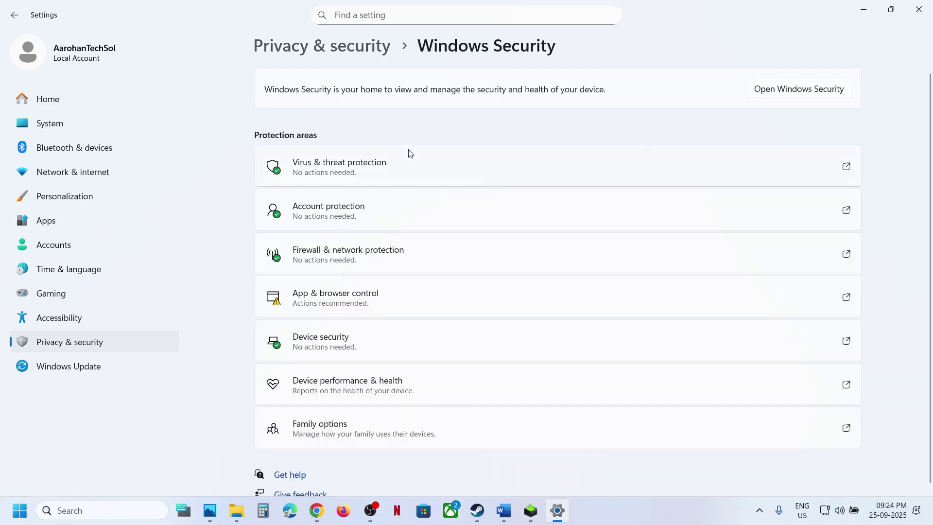
click(358, 164)
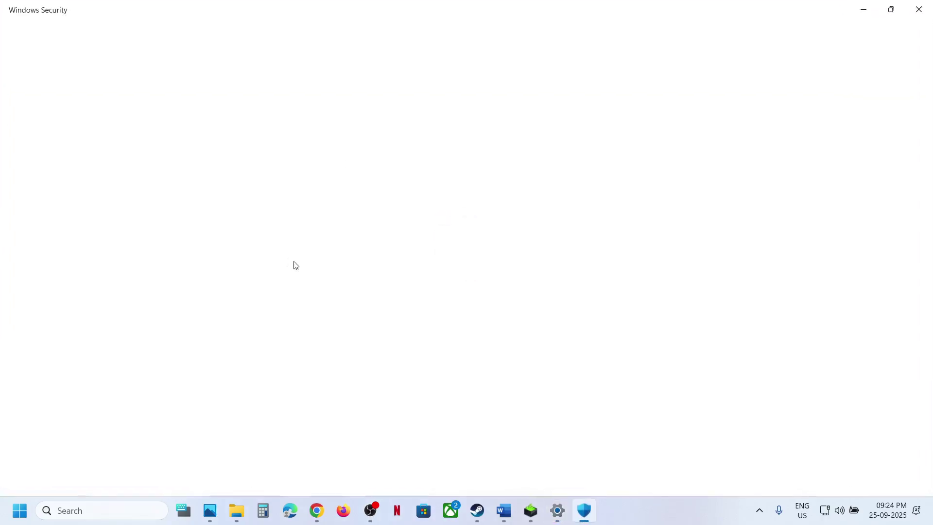
Open the list of apps allowed through Controlled folder access under ransomware protection and approve the Windows Security permission request
scroll(293, 265, down, 5)
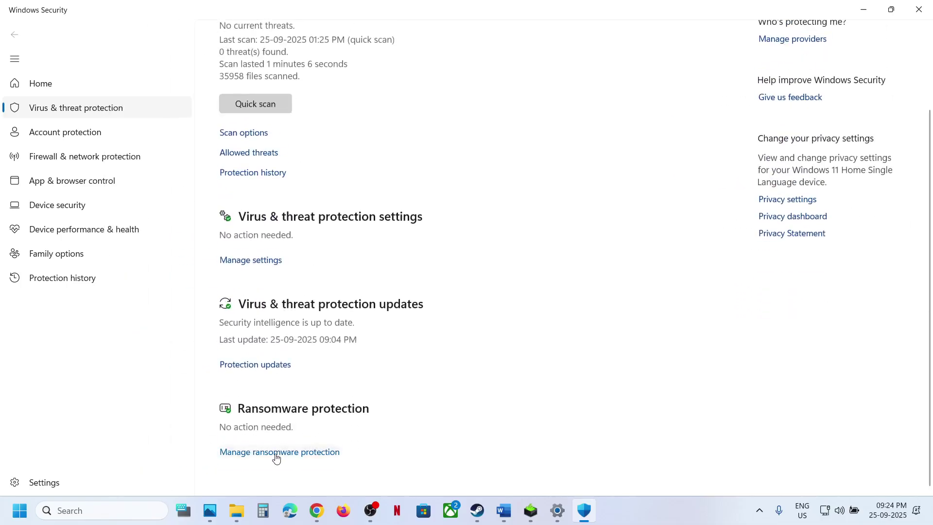
click(276, 453)
click(263, 262)
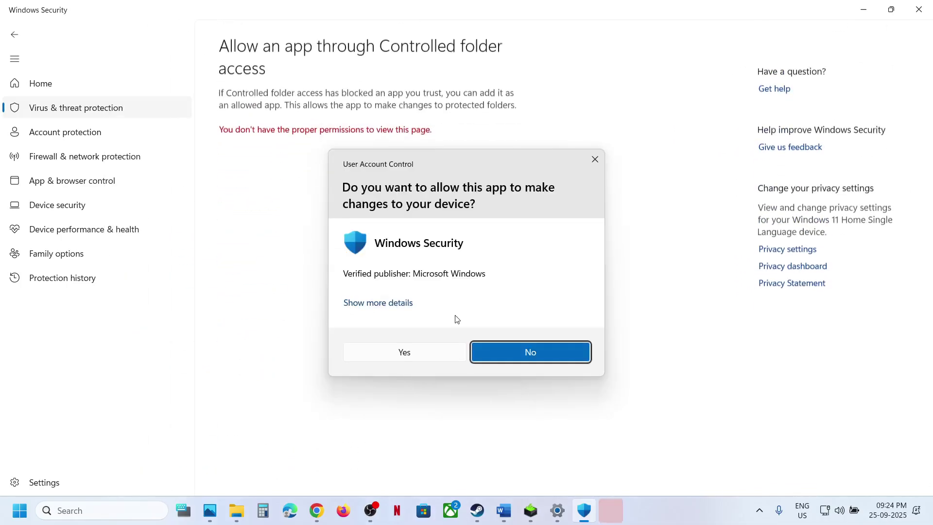
click(404, 351)
Add the SonicRacingCrossWorldsDemo application from the Steam common > SonicRacingCrossWorldsDemo folder as an allowed app
click(291, 144)
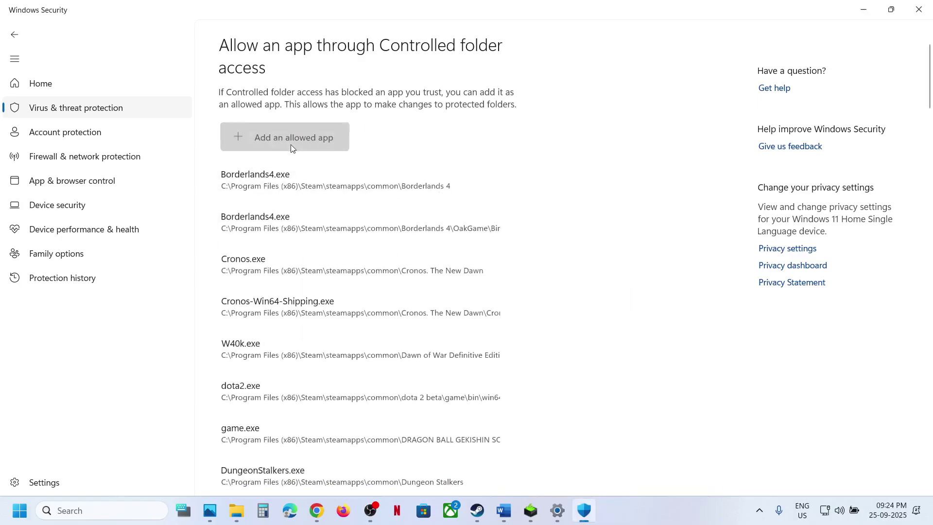
click(272, 186)
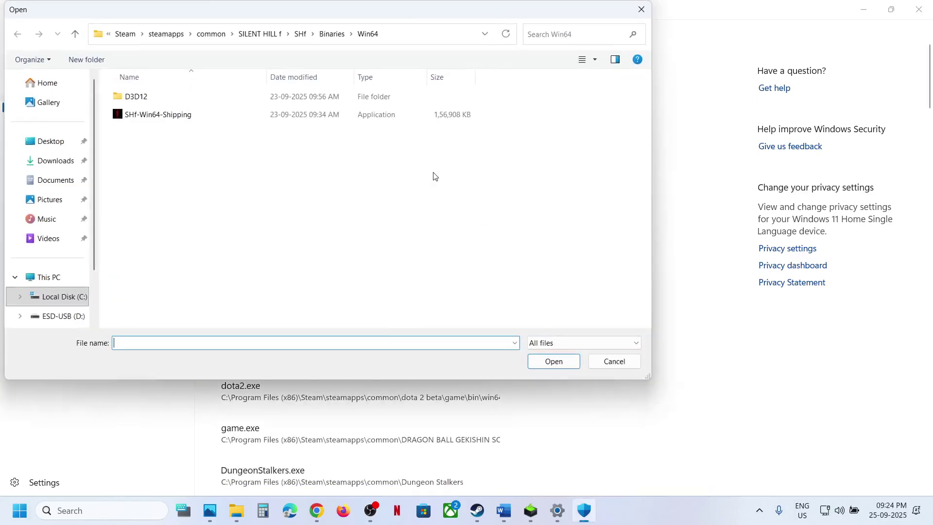
click(216, 35)
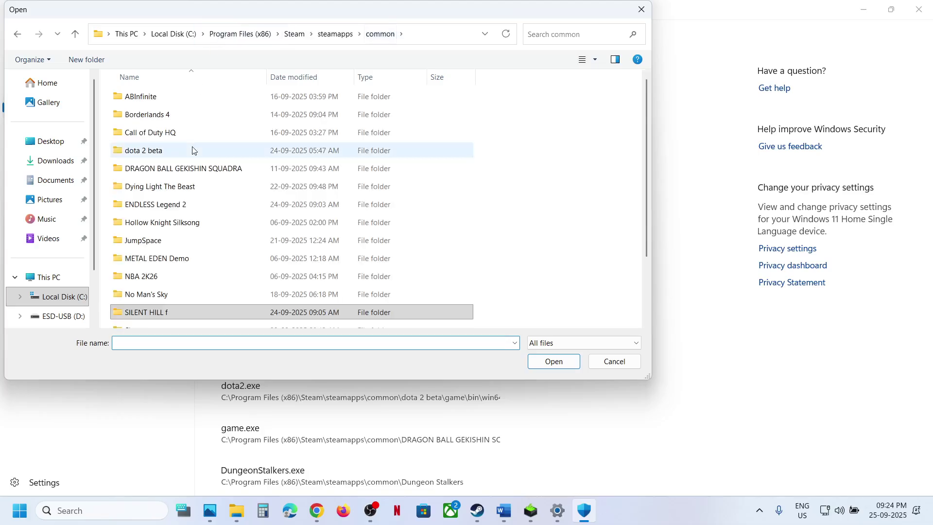
scroll(193, 151, down, 2)
double_click(187, 266)
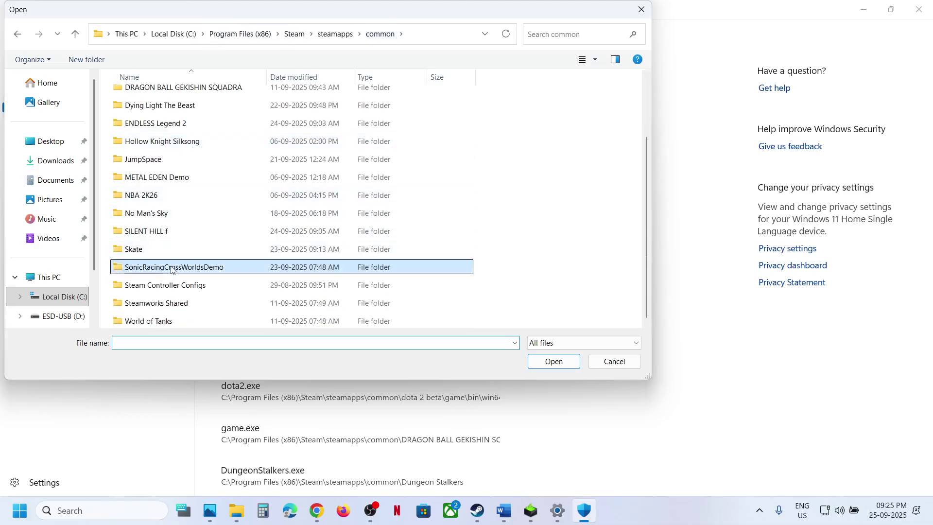
click(185, 134)
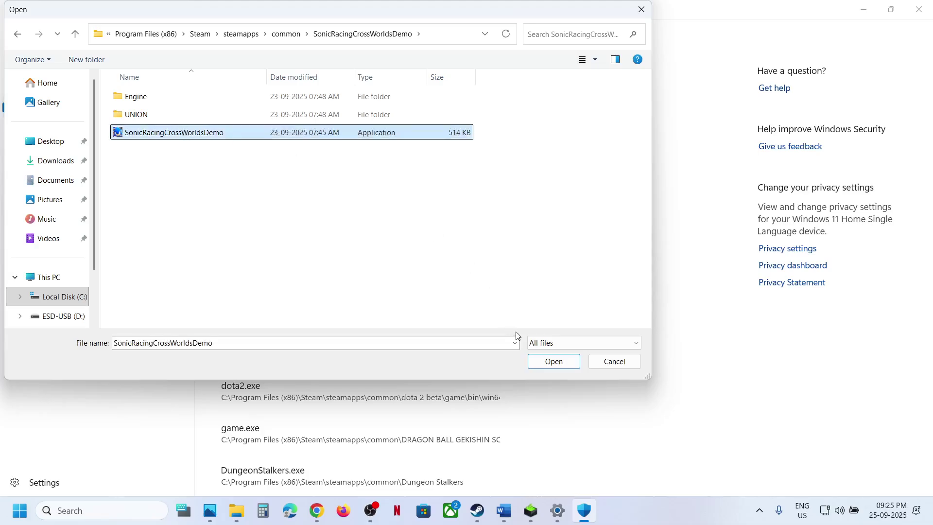
click(554, 361)
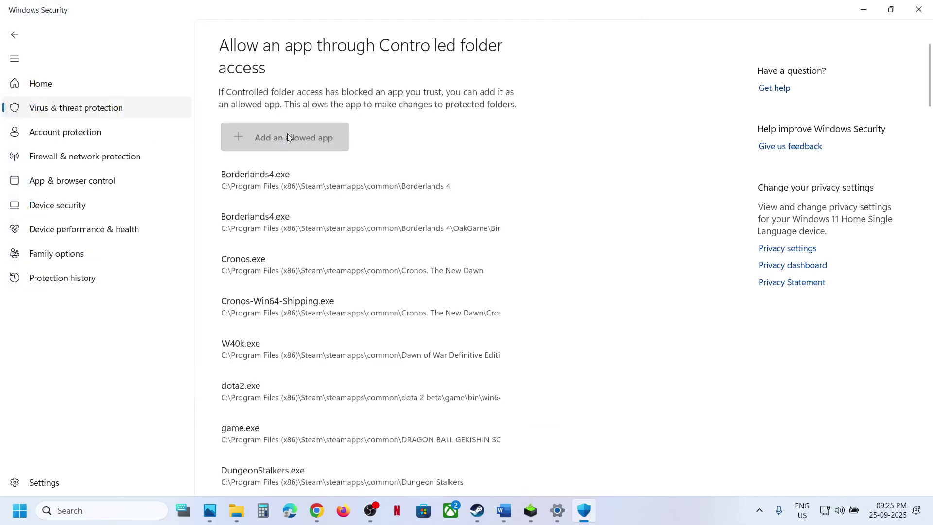
Add the SonicRacingCrossWorldsSteam application from the UNION > Binaries > Win64 folder as another allowed app
click(287, 133)
click(284, 185)
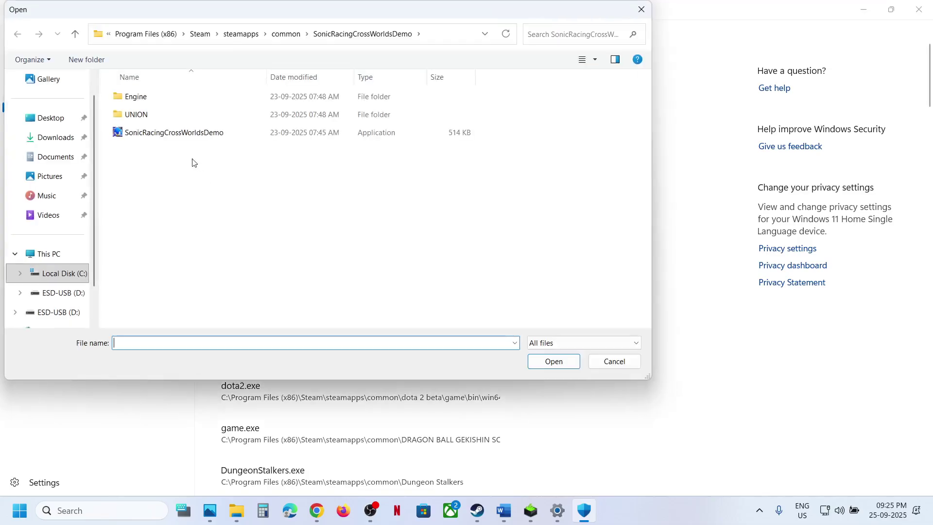
double_click(152, 117)
click(146, 100)
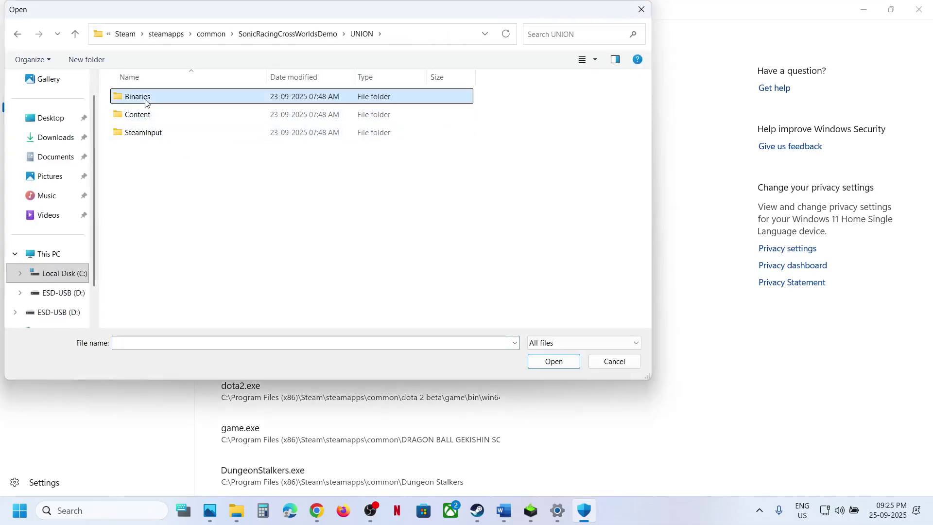
double_click(145, 100)
double_click(146, 100)
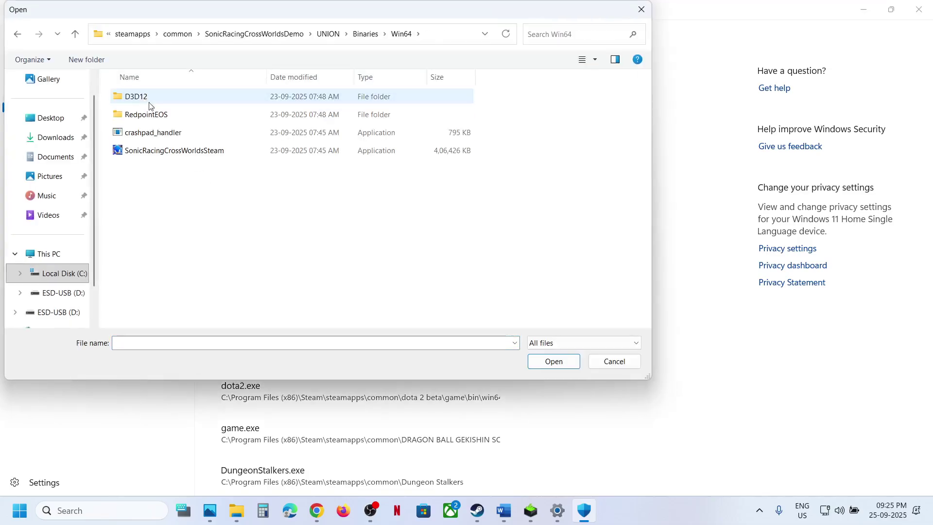
click(155, 151)
click(540, 361)
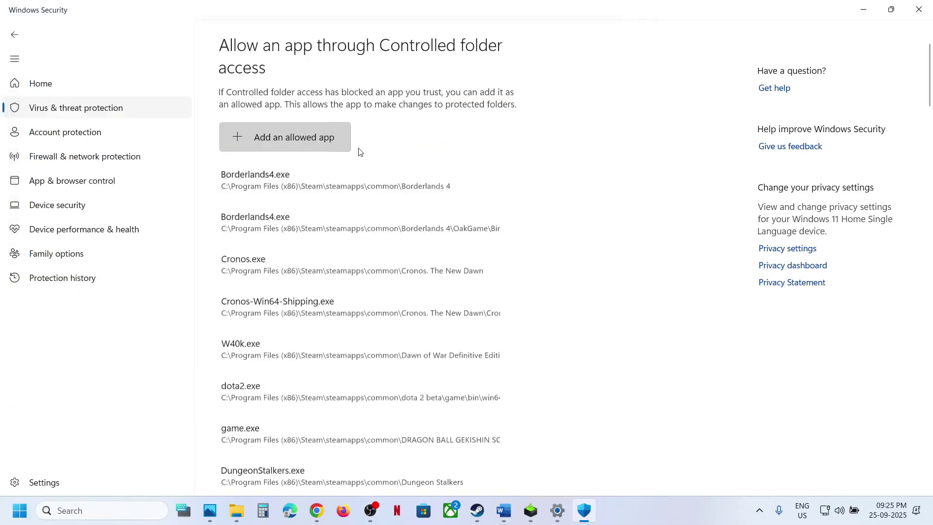
Open the list of apps allowed through Windows Defender Firewall from Control Panel's System and Security settings and unlock it for changes
click(129, 510)
text(control)
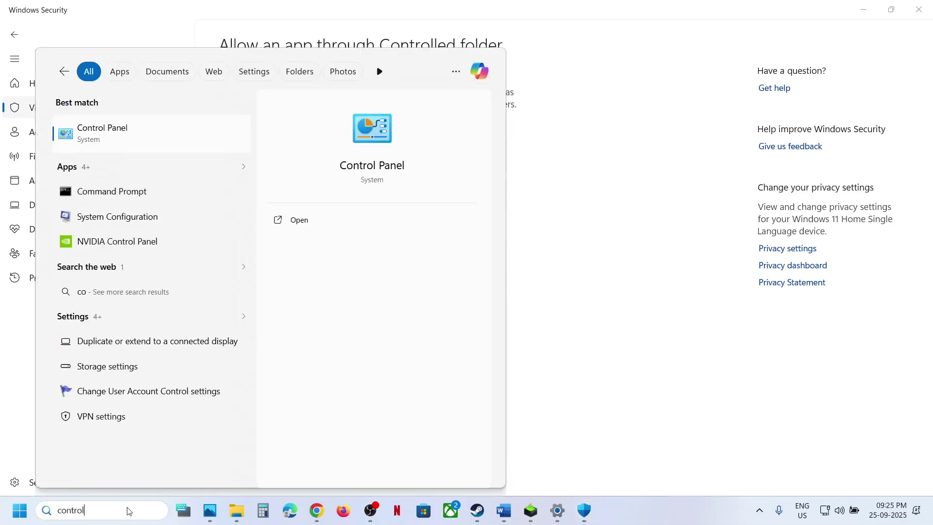
key(Return)
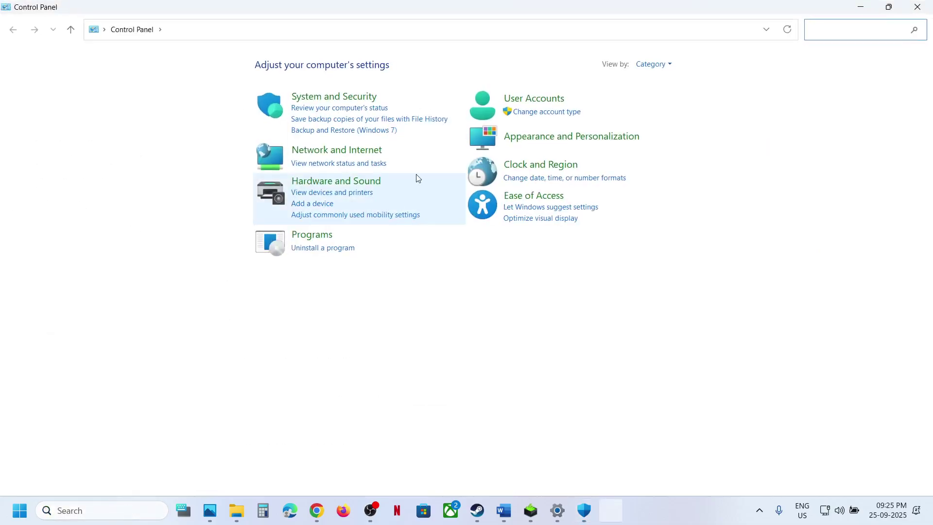
click(325, 101)
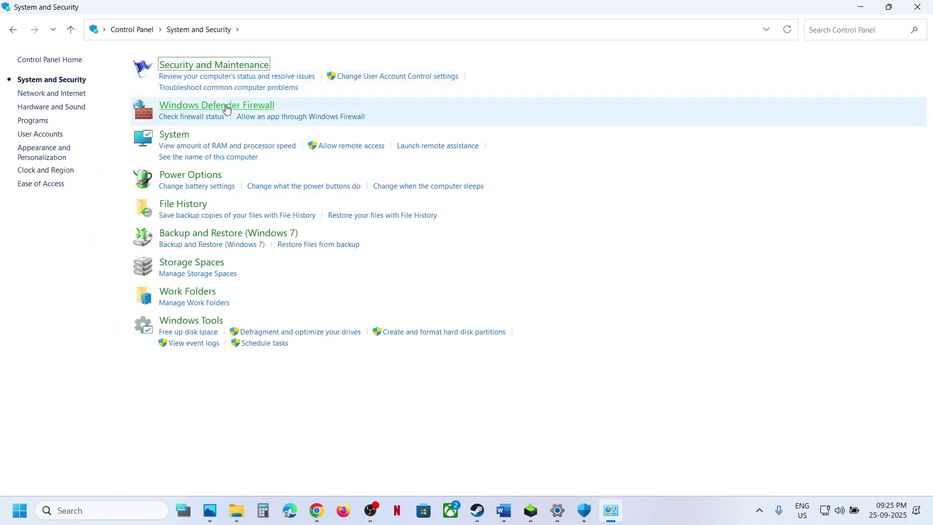
click(244, 110)
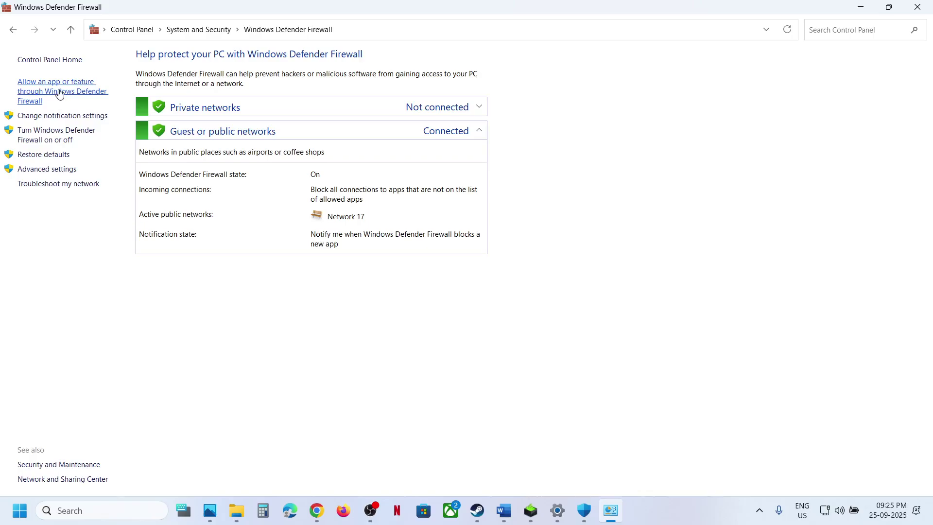
click(601, 95)
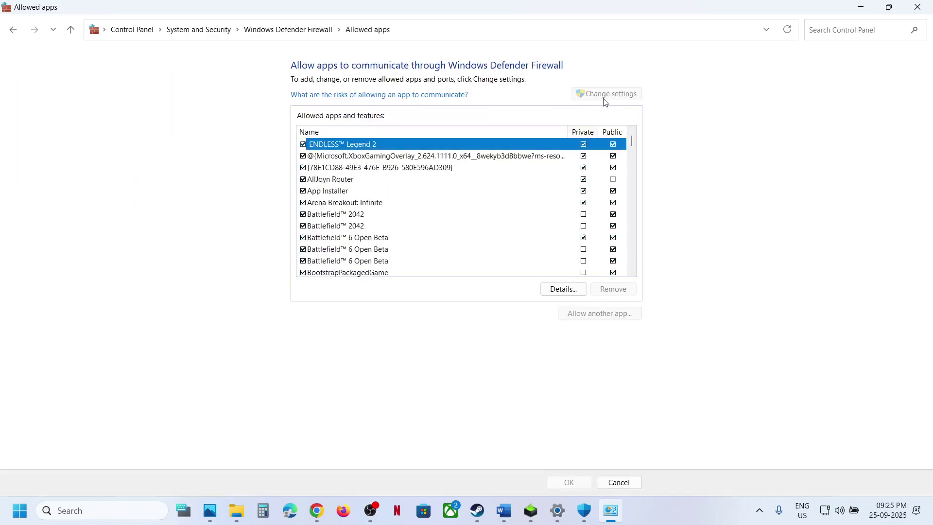
Try to allow the SonicRacingCrossWorldsDemo application from the Steam common > SonicRacingCrossWorldsDemo folder through the firewall
click(594, 312)
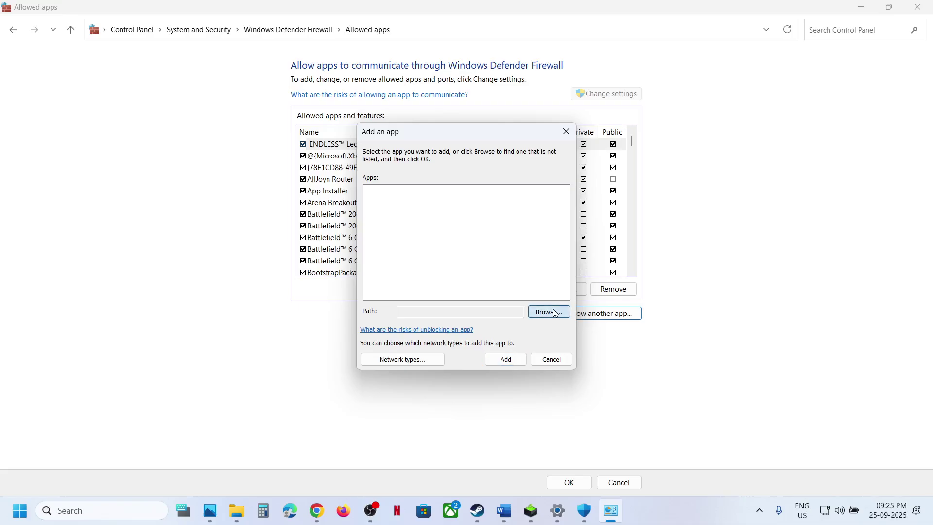
click(550, 312)
click(534, 174)
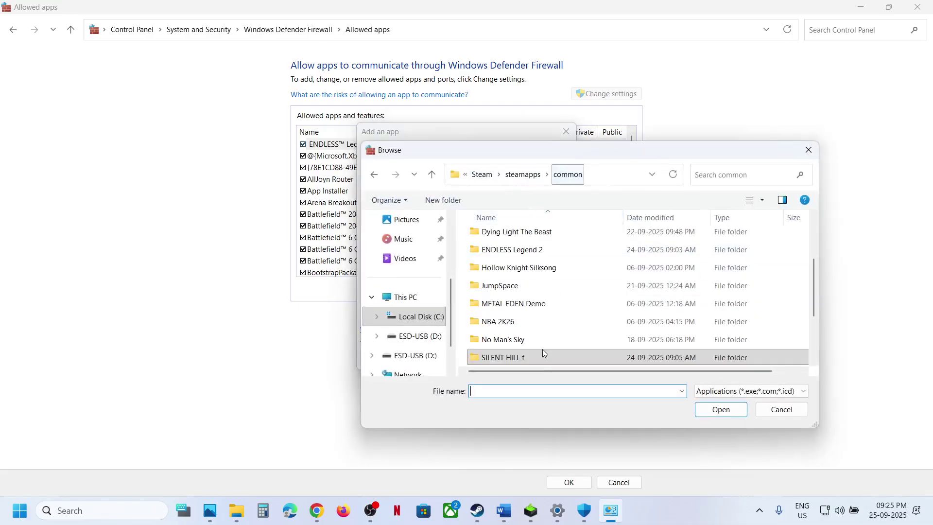
scroll(535, 320, down, 2)
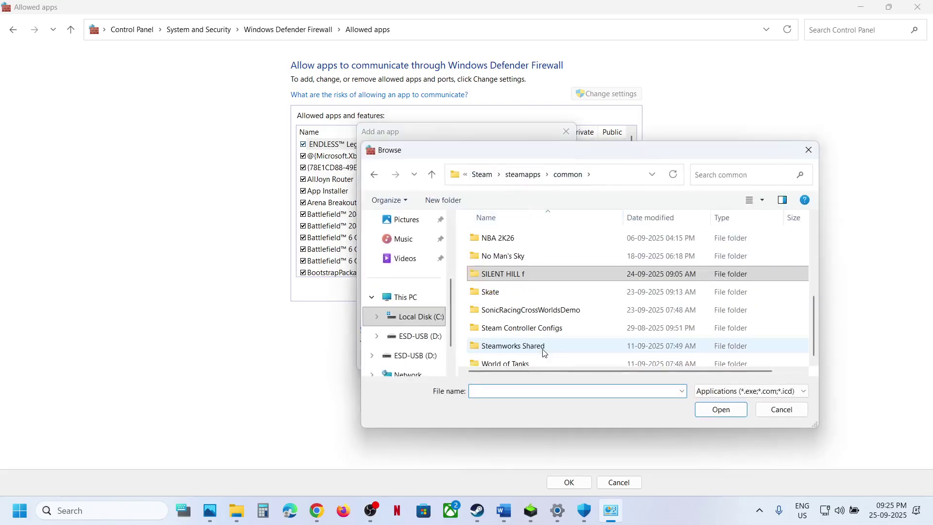
double_click(529, 306)
double_click(524, 274)
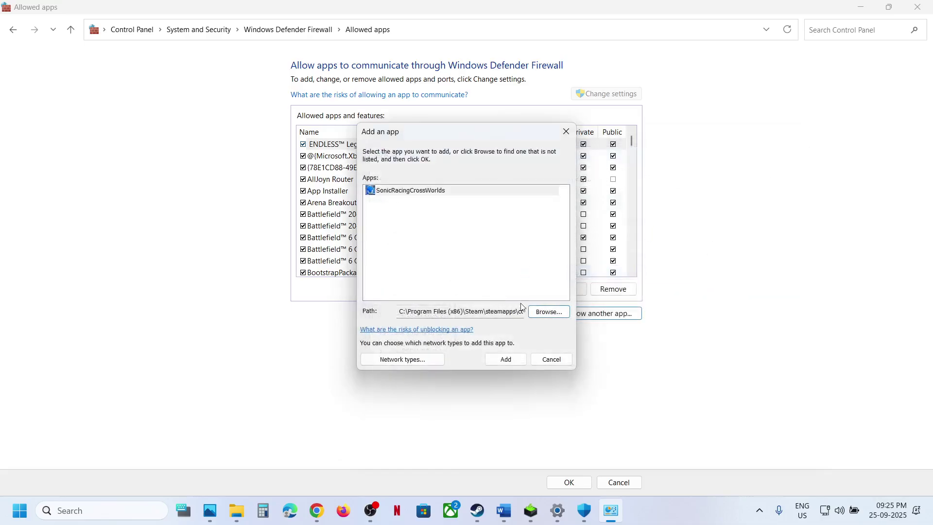
click(505, 363)
click(554, 298)
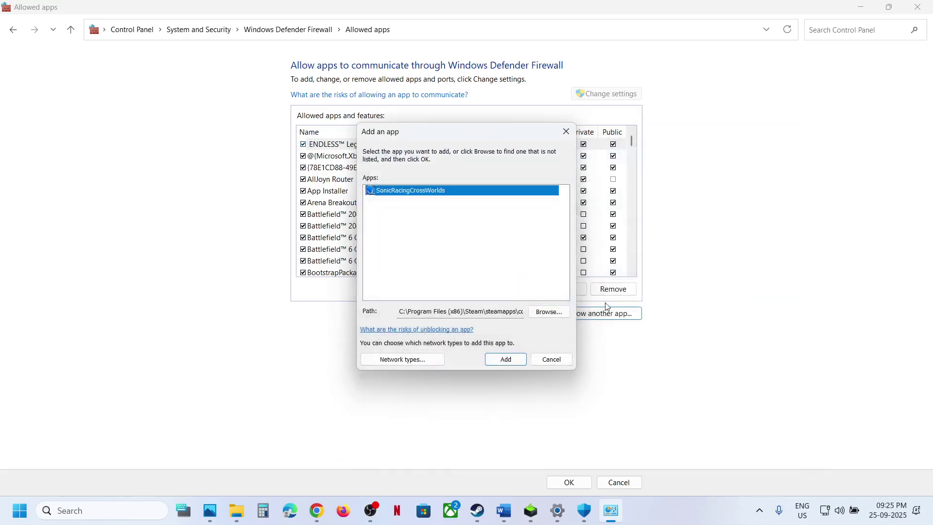
Try to allow the SonicRacingCrossWorldsSteam application from UNION > Binaries > Win64 through the firewall, and close Control Panel
click(566, 312)
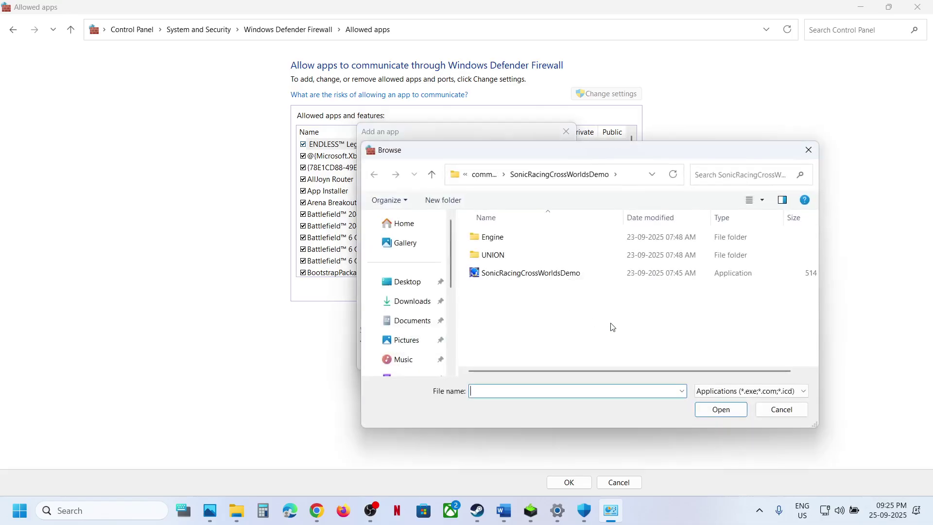
double_click(496, 255)
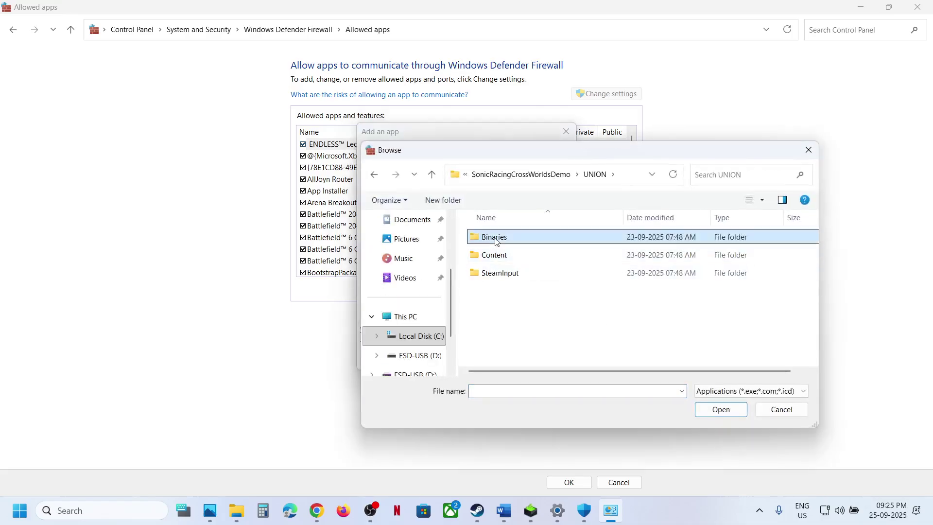
double_click(495, 238)
double_click(496, 239)
click(493, 292)
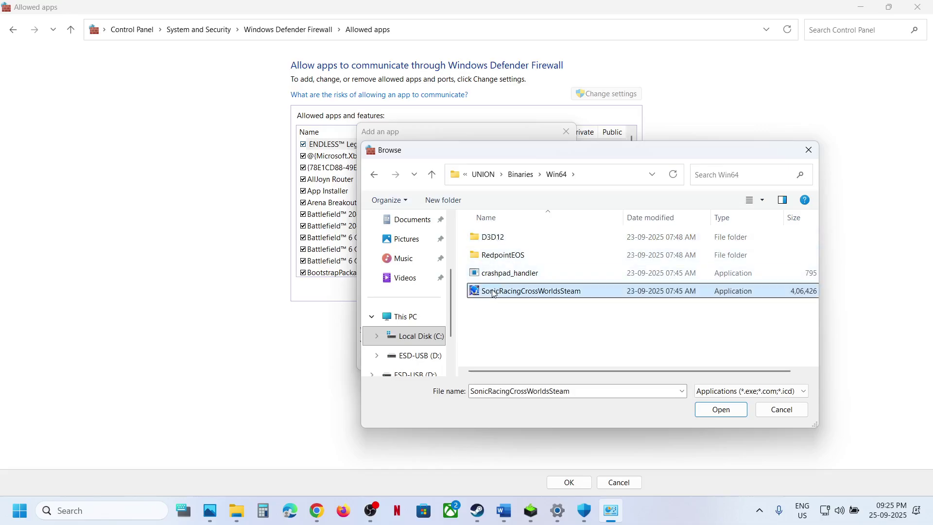
click(721, 410)
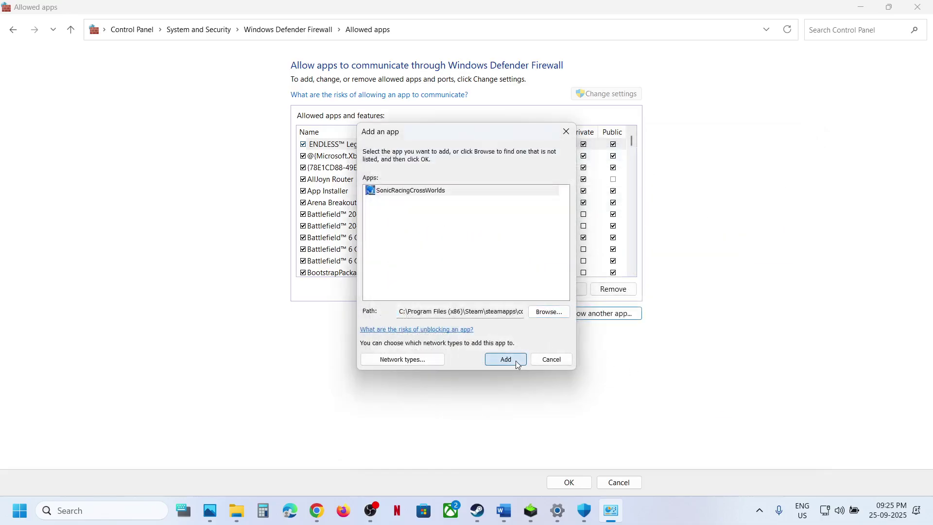
click(506, 360)
click(547, 308)
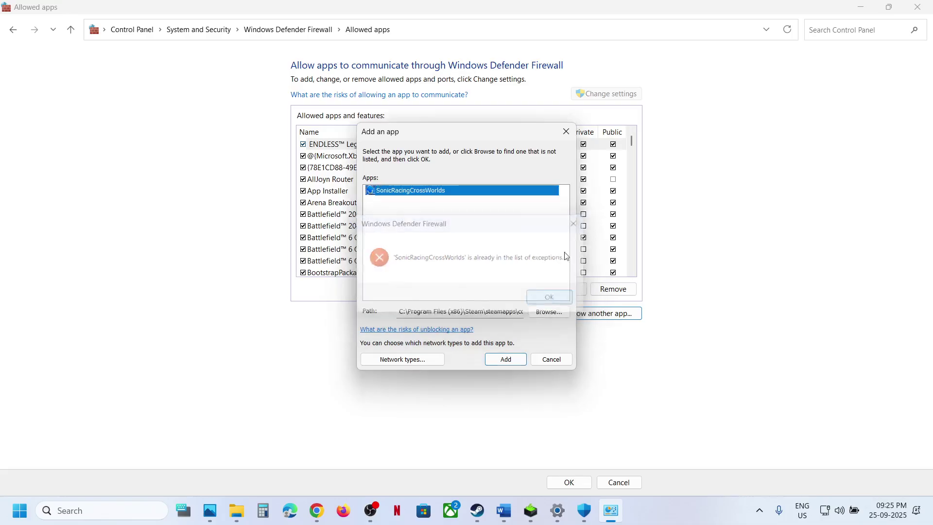
click(566, 131)
click(917, 7)
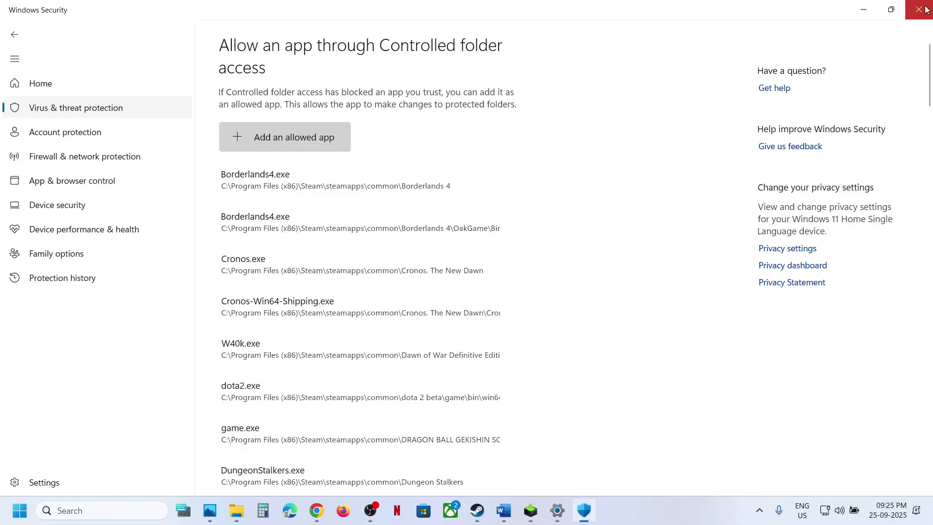
Close Windows Security and Settings, and review Step 5 and Step 6 in the Word document
click(920, 9)
click(926, 10)
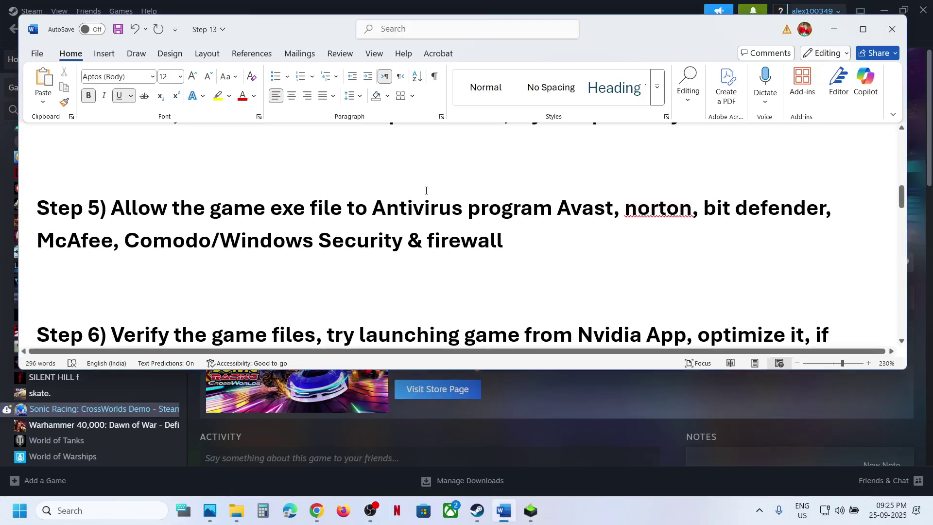
drag(321, 214, 166, 245)
click(165, 245)
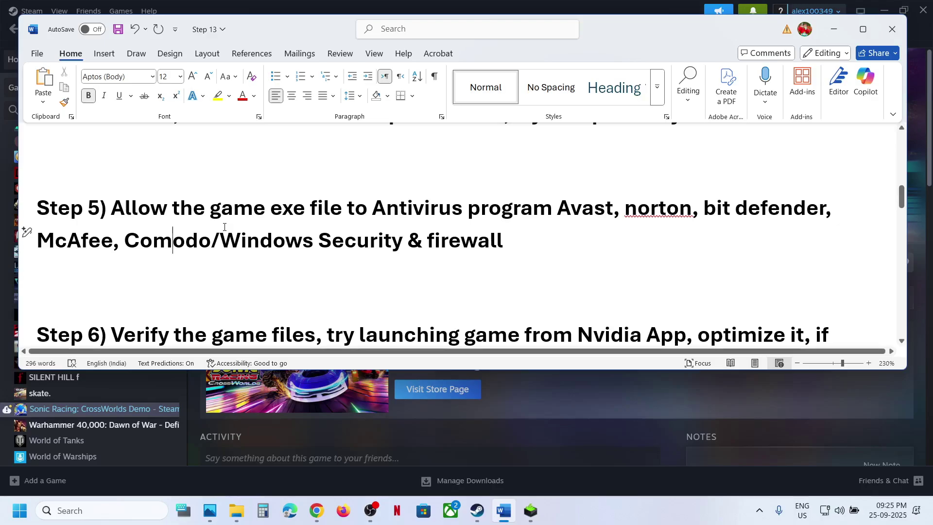
scroll(224, 227, down, 3)
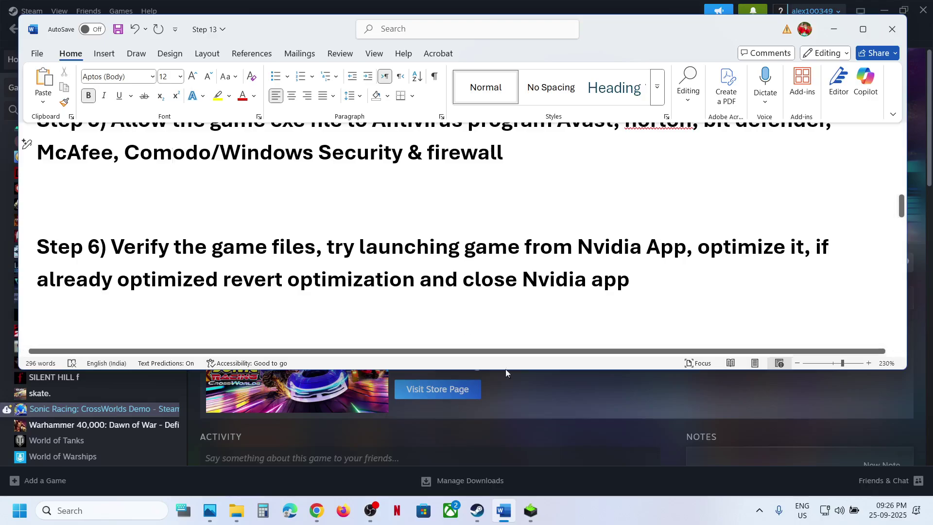
Switch to Steam and check the file integrity option in the Installed Files properties of Sonic Racing: CrossWorlds Demo
click(474, 509)
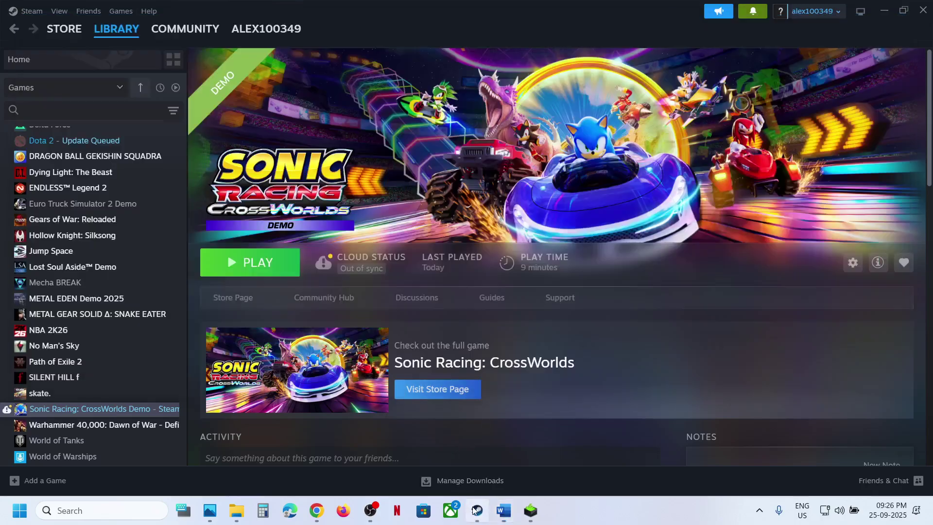
right_click(80, 412)
click(115, 399)
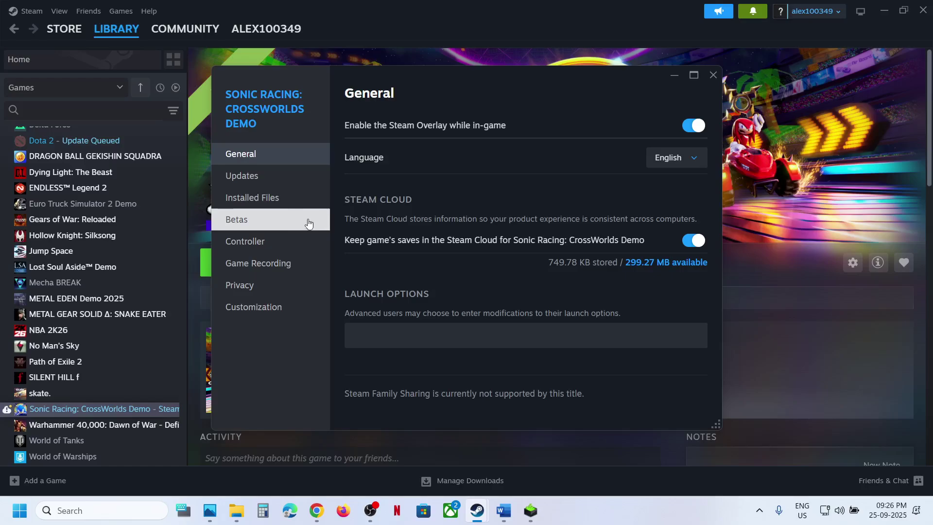
click(280, 209)
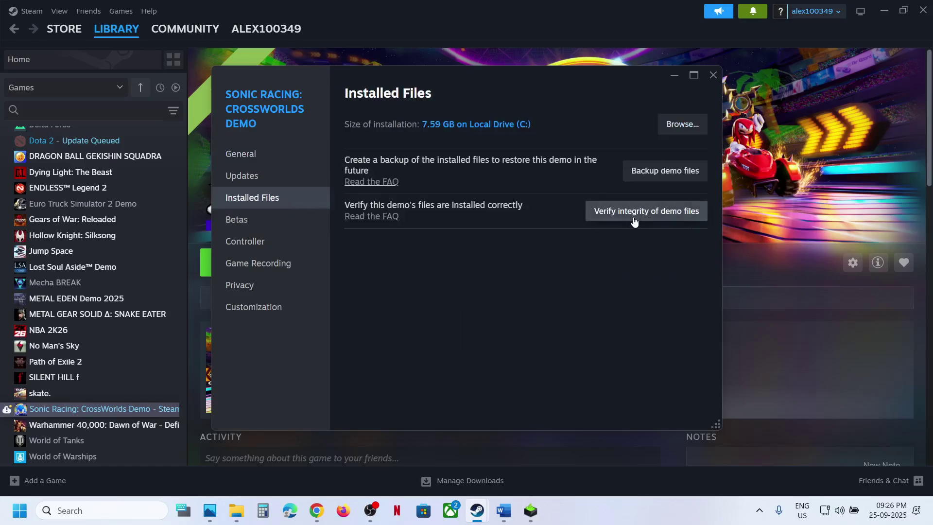
click(714, 75)
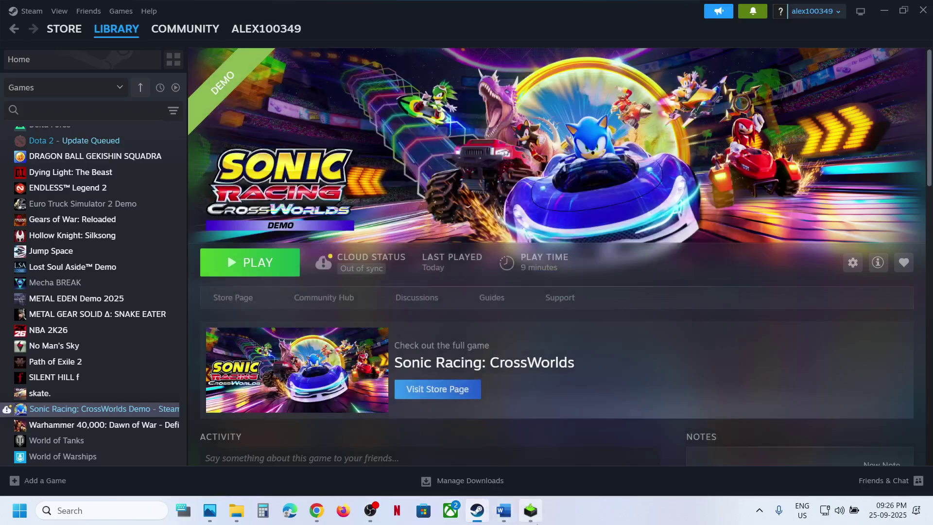
Highlight "launching game from Nvidia App" in Step 6 of the Word document, and browse the game library in the NVIDIA app
click(503, 511)
drag(439, 255, 686, 253)
click(105, 507)
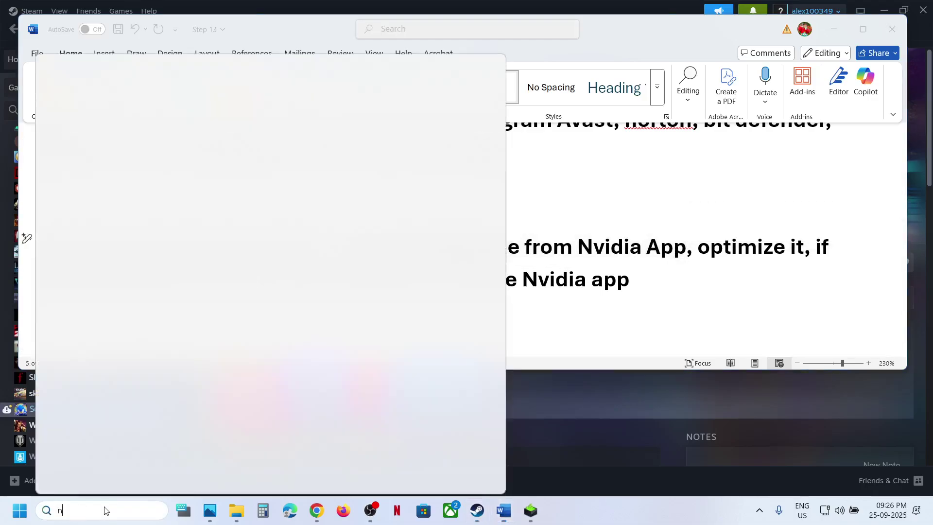
text(nvidia app)
key(Return)
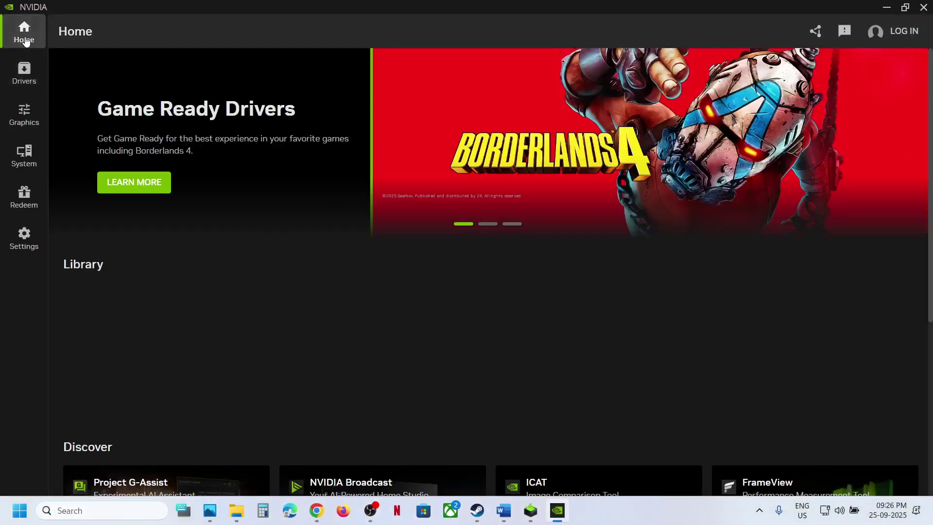
mouse_move(588, 338)
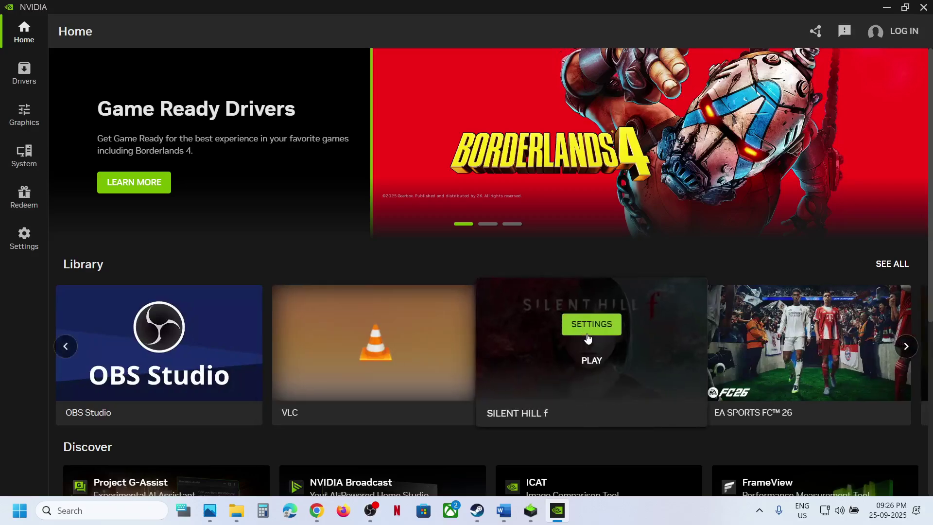
scroll(588, 338, down, 3)
scroll(587, 333, up, 3)
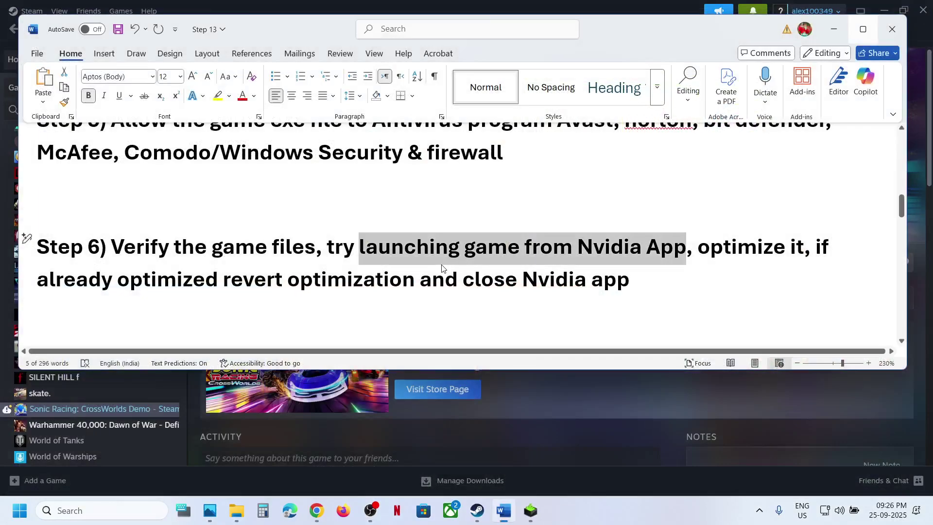
Copy the word "graphics" from Step 7 in the Word document and use it to find and open the Windows Graphics settings
scroll(442, 268, down, 5)
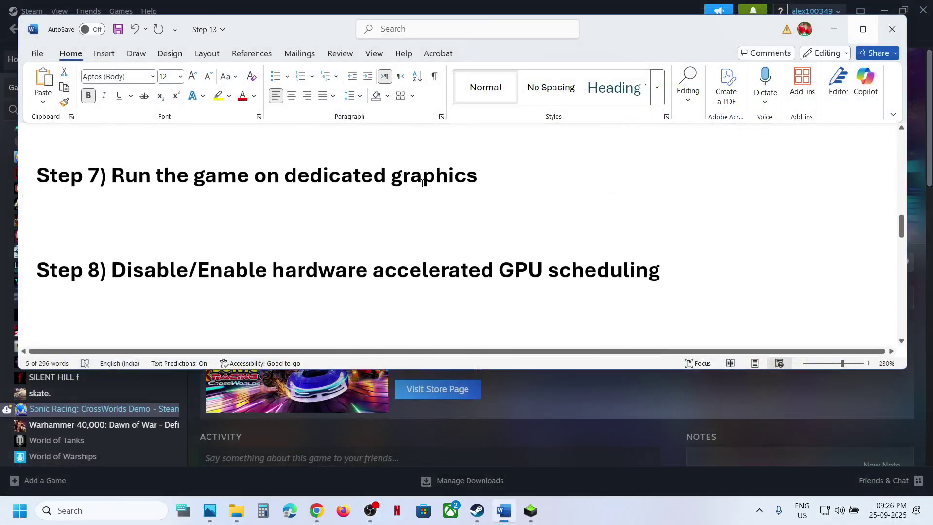
double_click(423, 182)
key(ctrl+c)
click(107, 510)
key(ctrl+v)
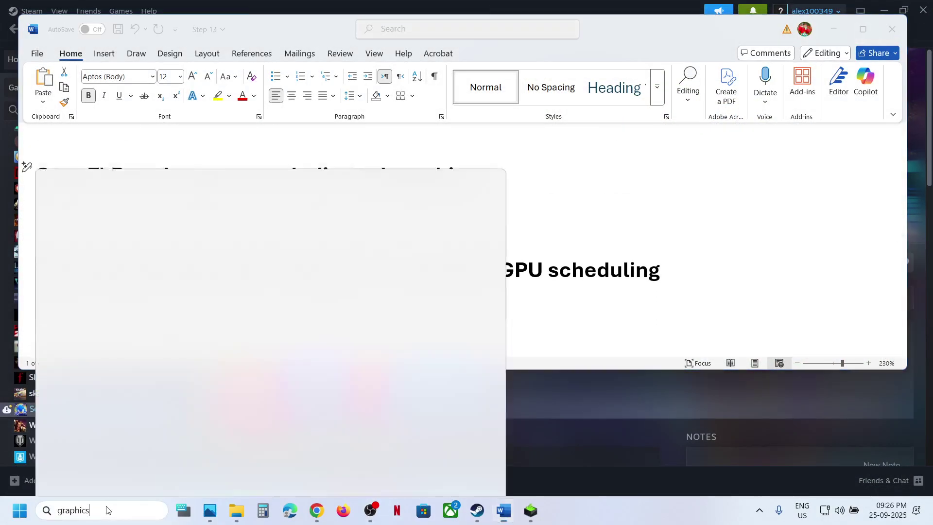
click(133, 141)
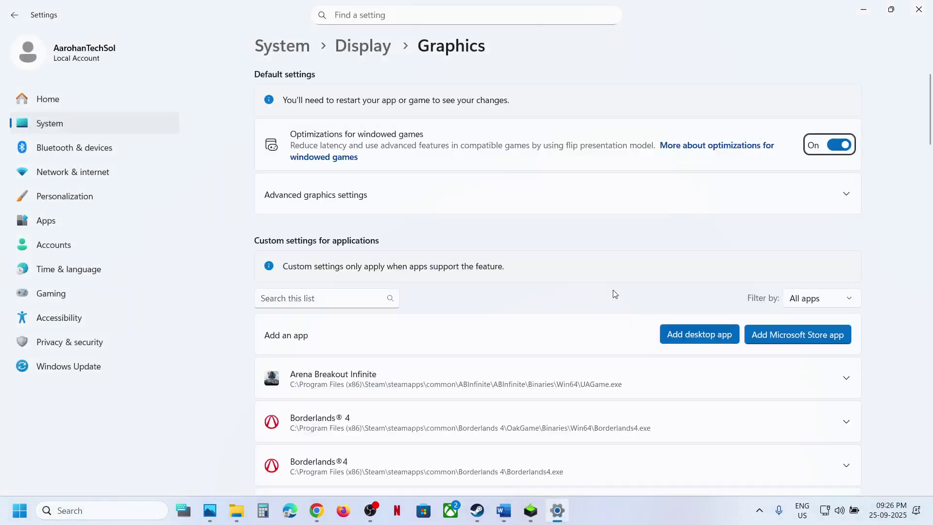
Add SonicRacingCrossWorldsSteam from SonicRacingCrossWorldsDemo\UNION\Binaries\Win64 as a desktop app in the custom graphics settings
scroll(615, 294, down, 1)
click(666, 292)
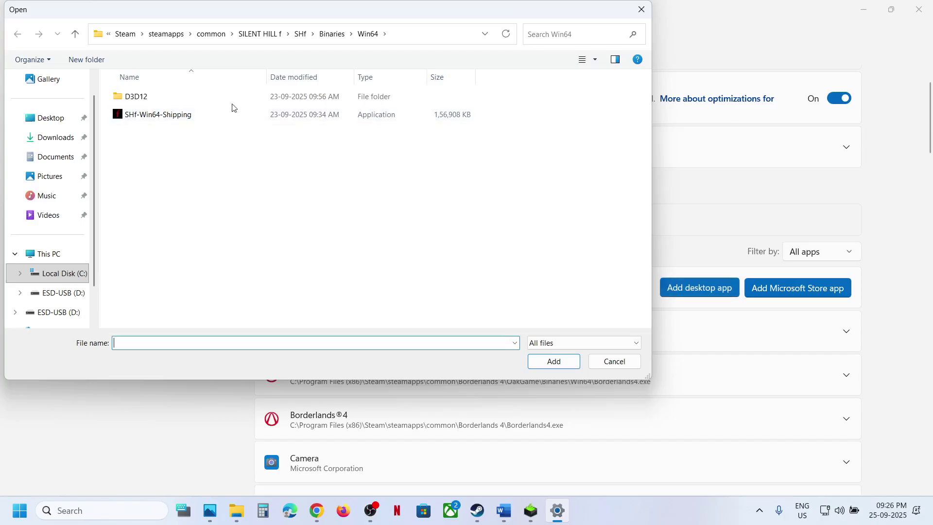
click(209, 38)
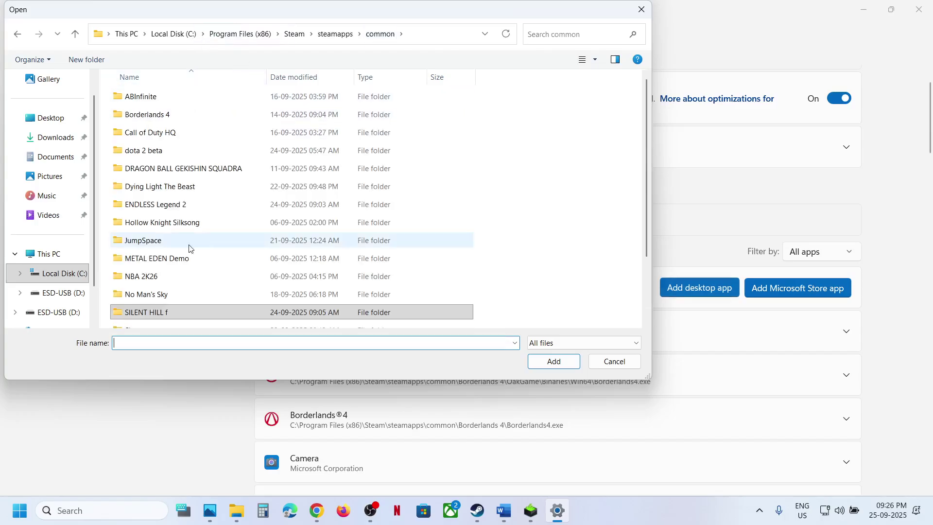
scroll(167, 266, down, 2)
double_click(167, 267)
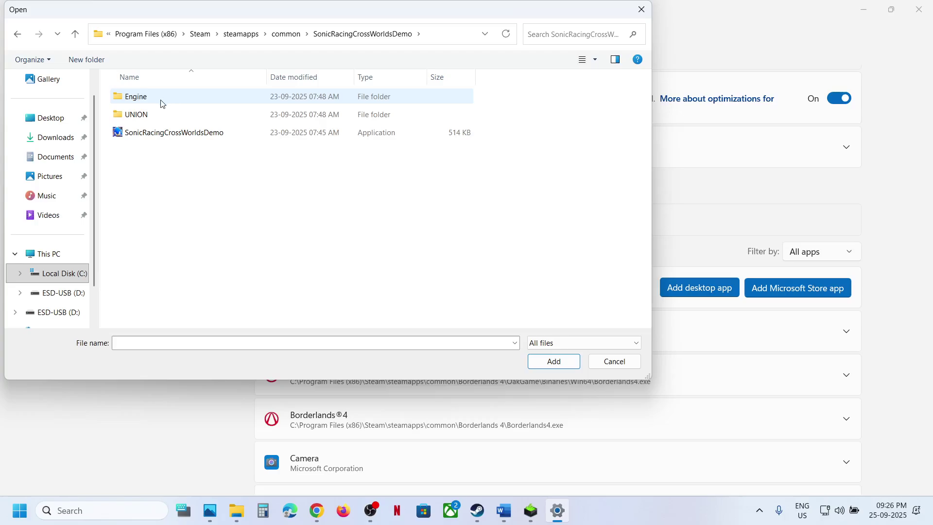
click(150, 116)
double_click(151, 116)
double_click(146, 99)
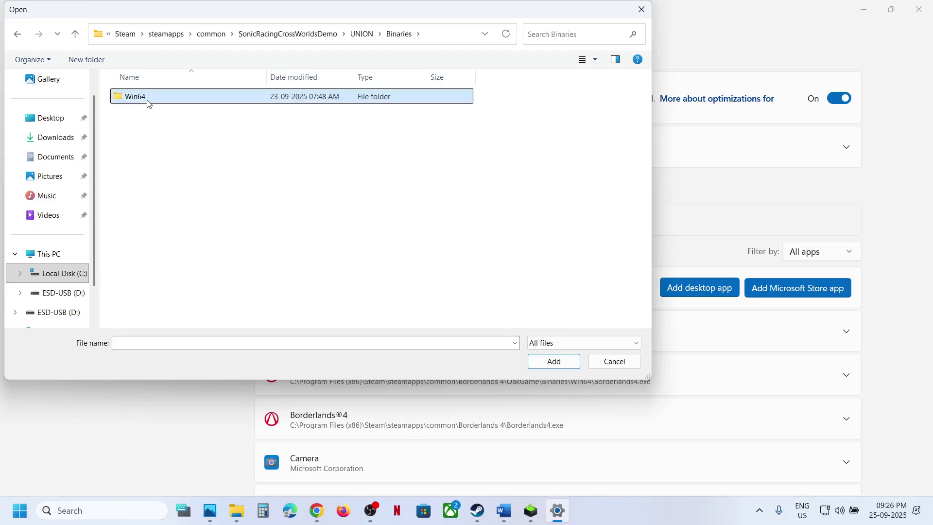
double_click(146, 101)
click(156, 151)
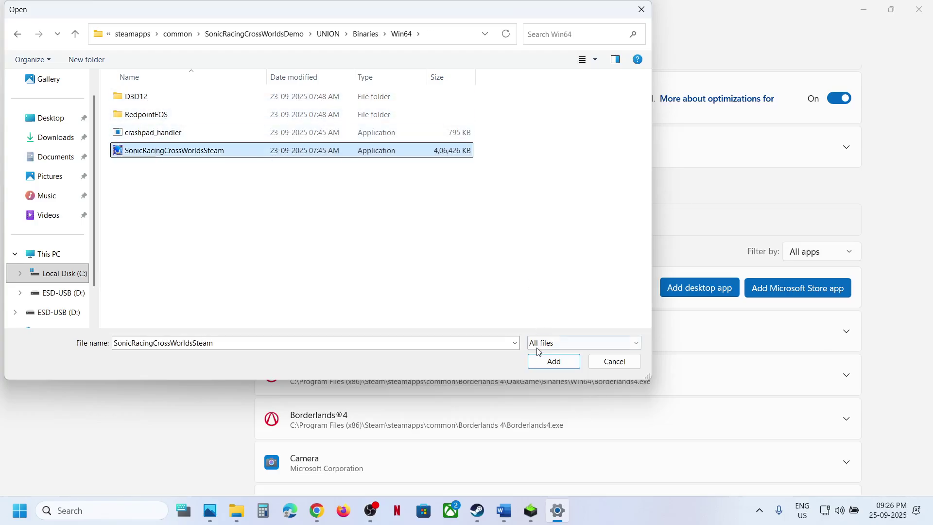
click(543, 362)
Set the GPU preference of SonicRacingCrossWorlds to High Performance (NVIDIA GeForce RTX 3050 Laptop GPU) and close Settings
scroll(471, 362, down, 15)
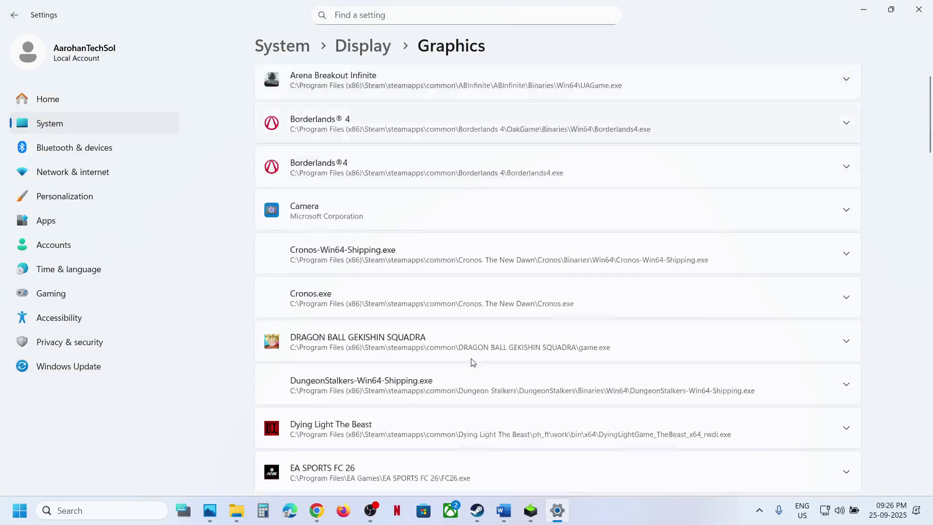
scroll(471, 362, down, 15)
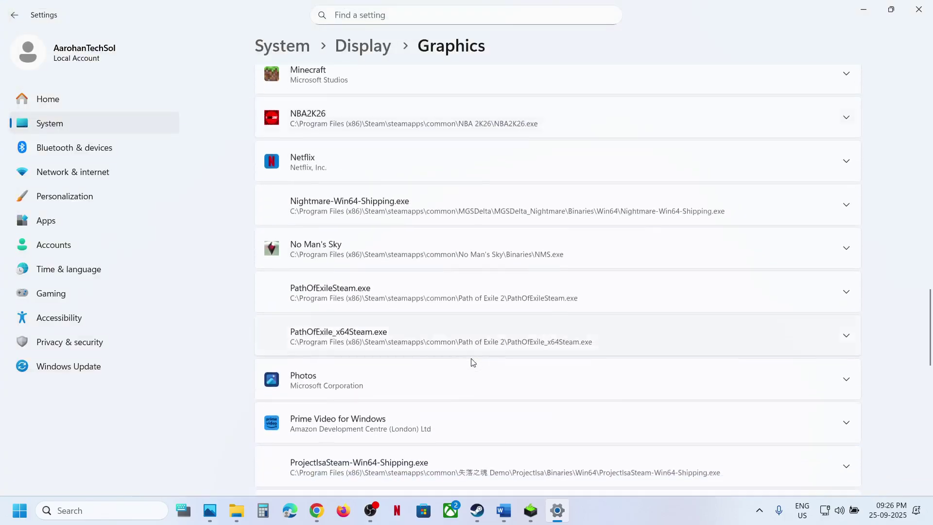
scroll(473, 362, down, 5)
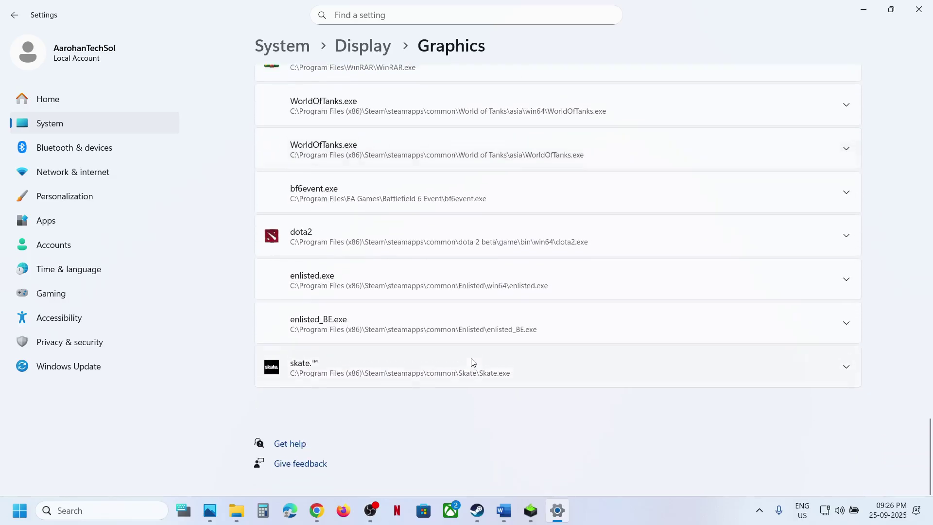
scroll(472, 362, up, 8)
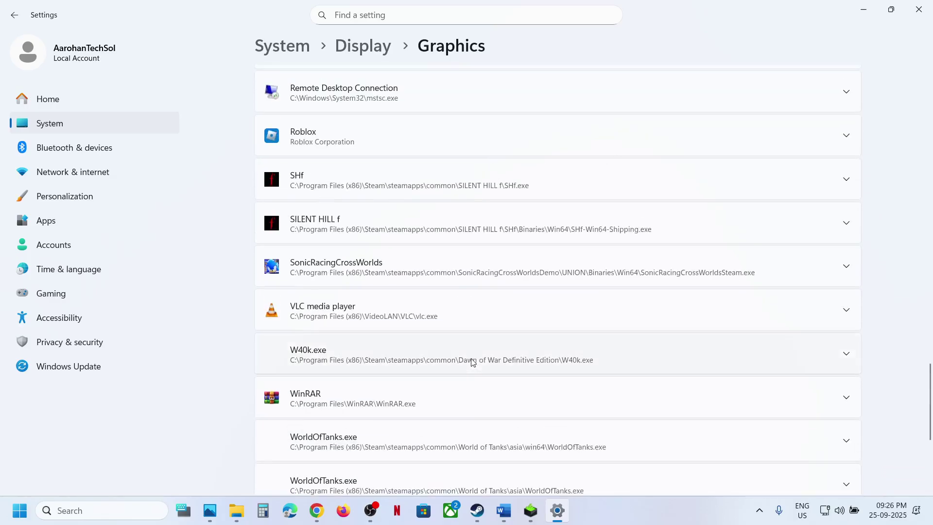
click(391, 262)
click(739, 339)
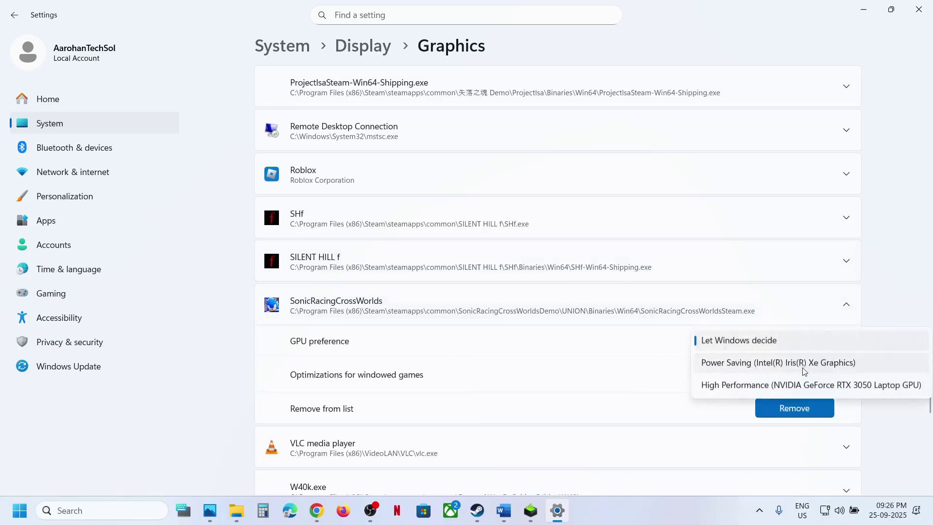
click(705, 384)
click(912, 15)
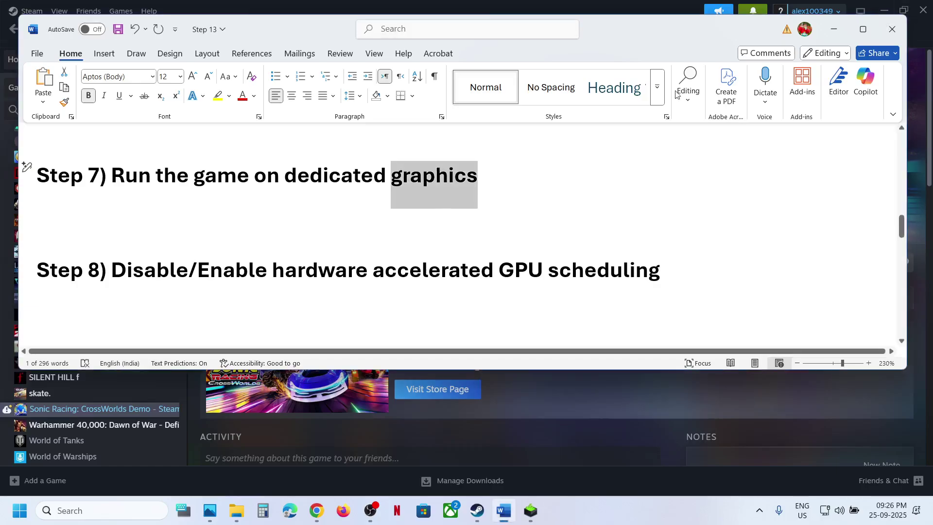
Highlight "Disable/Enable hardware accelerated GPU scheduling" in Step 8 of the Word document, and search Windows for "graphics" to open Graphics settings
scroll(388, 246, down, 1)
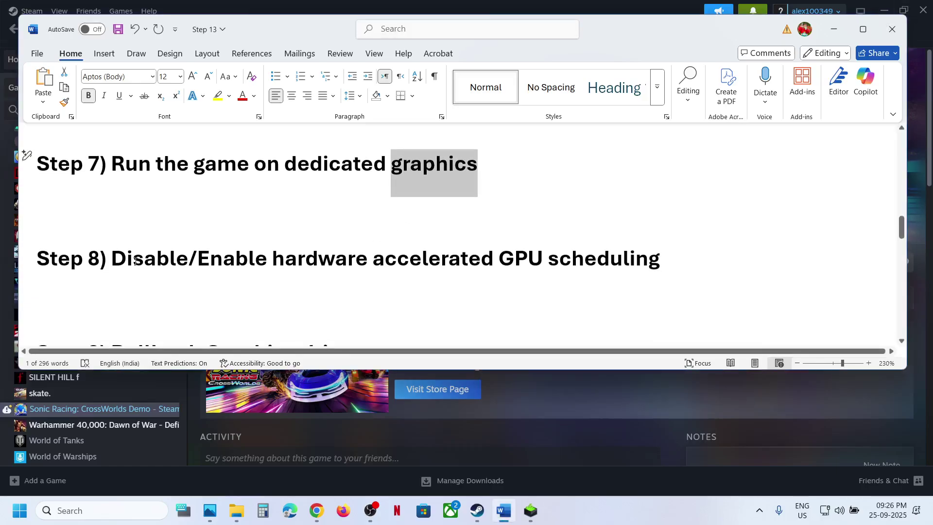
drag(135, 261, 664, 267)
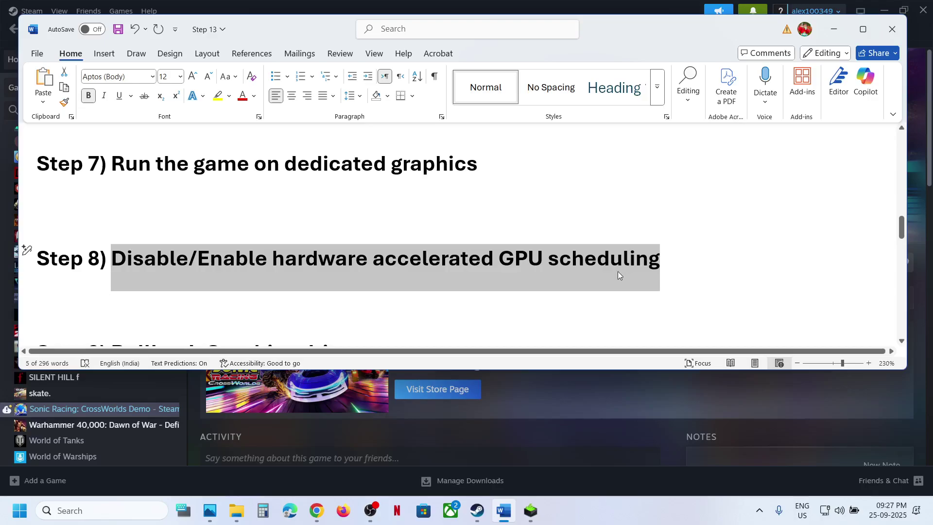
click(88, 502)
text(graphics)
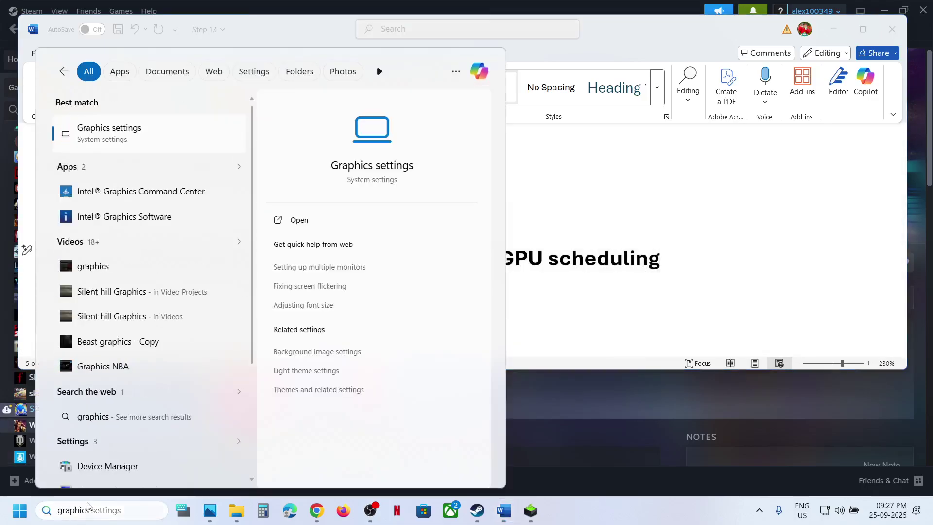
key(Return)
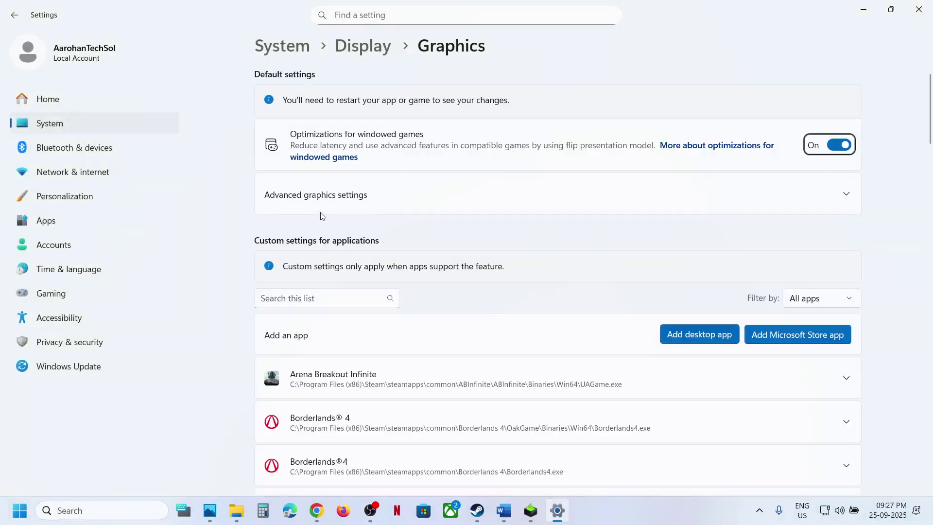
Switch Hardware-accelerated GPU scheduling on and back off in the advanced graphics settings, bringing up Steam after each change
click(317, 205)
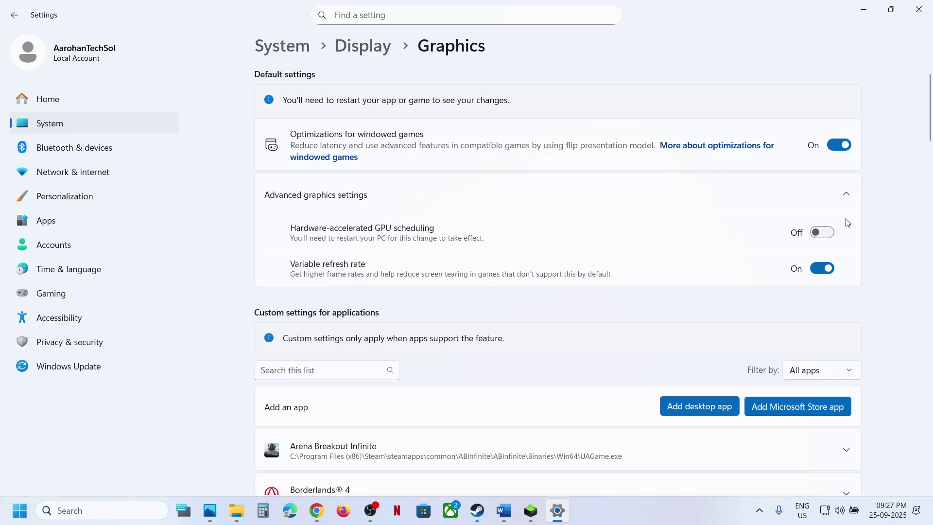
click(823, 233)
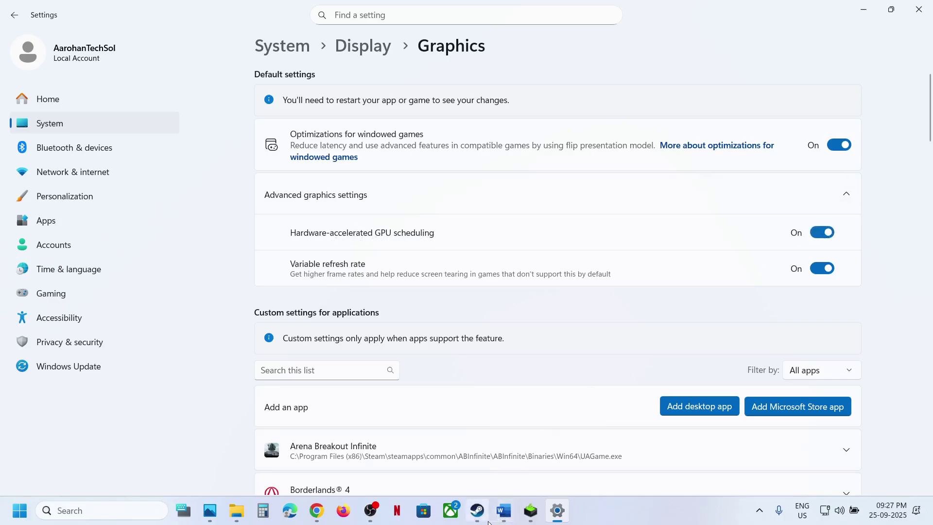
click(477, 510)
click(477, 510)
click(822, 235)
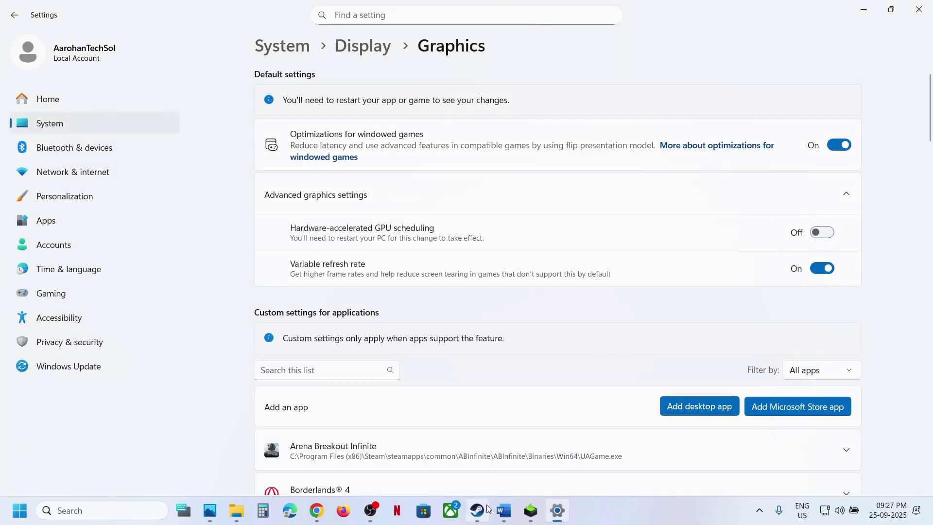
click(486, 509)
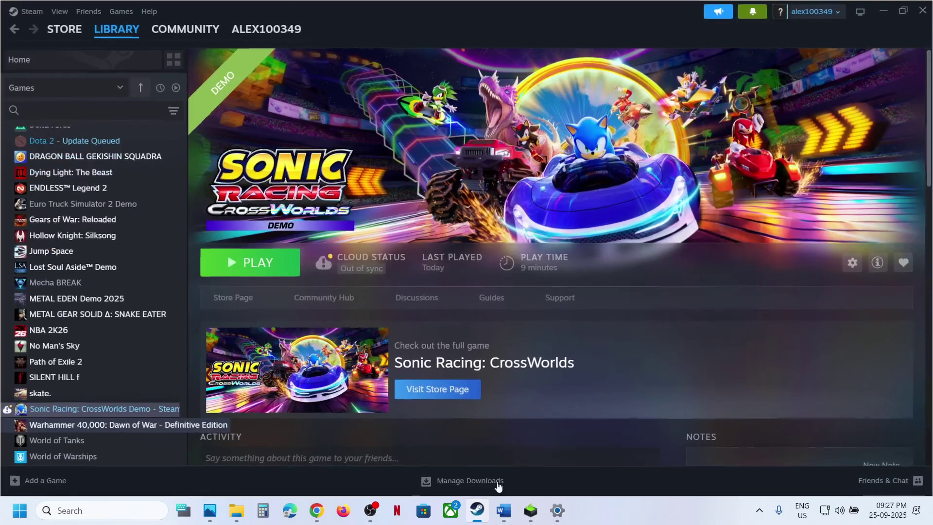
Switch to the Word document and highlight "Rollback Graphics driver" in Step 9
click(499, 517)
scroll(362, 308, down, 4)
scroll(361, 309, up, 1)
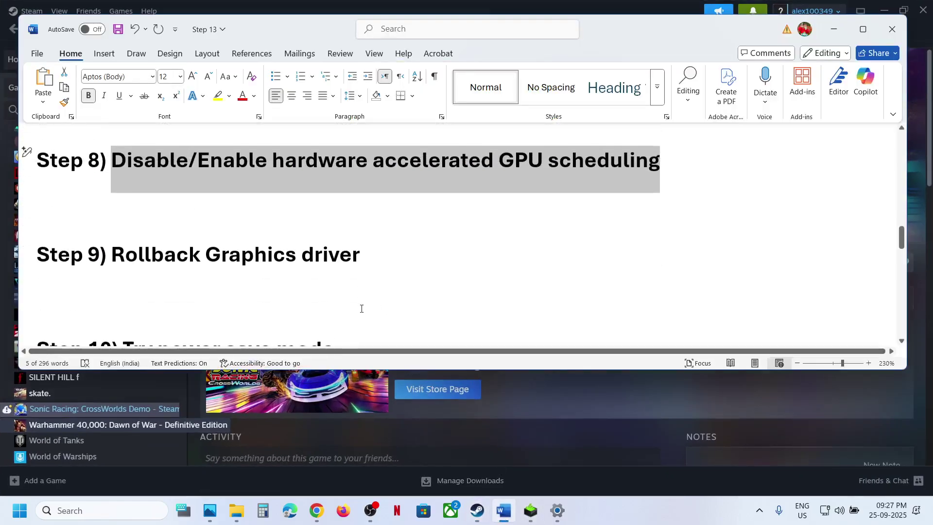
drag(111, 255, 410, 263)
Browse older GeForce Game Ready Driver versions on NVIDIA's driver results page in Chrome, and view the clean installation option in the NVIDIA Installer
click(320, 519)
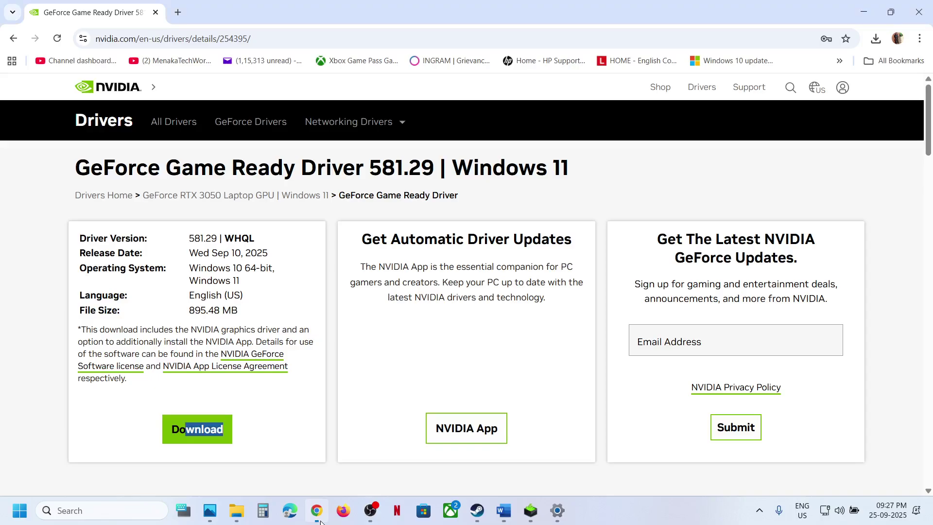
click(14, 39)
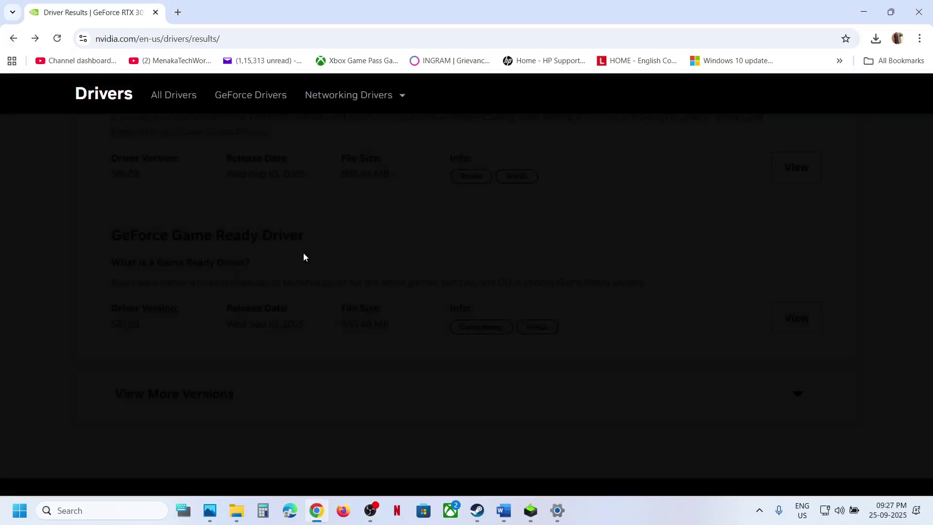
scroll(203, 302, down, 2)
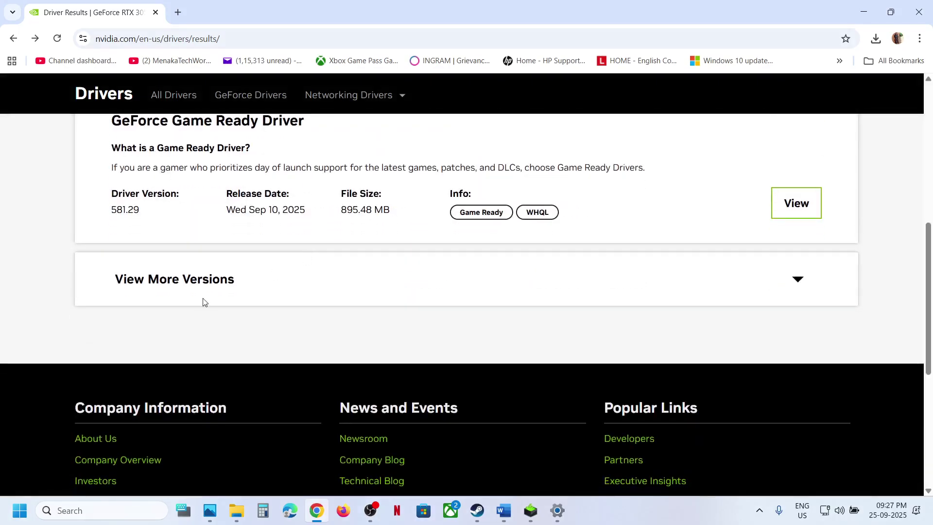
click(180, 280)
scroll(180, 282, down, 3)
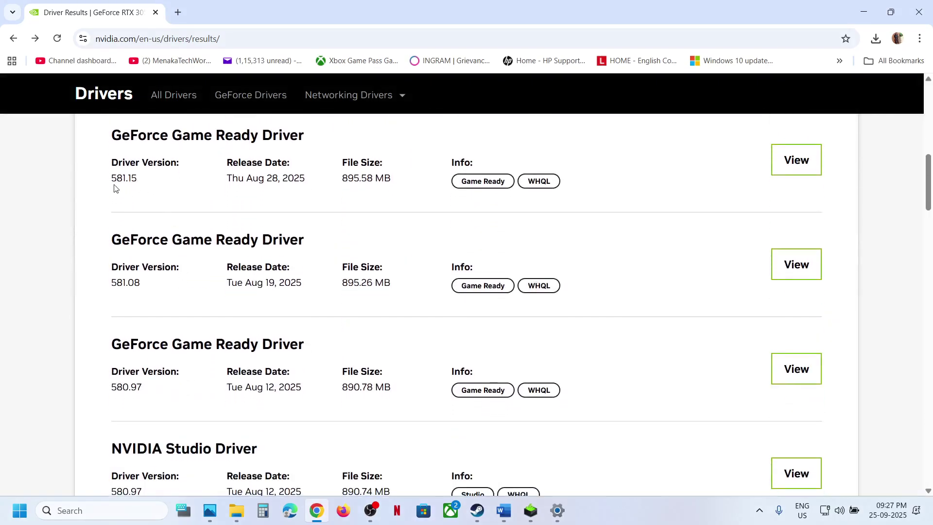
drag(113, 180, 160, 200)
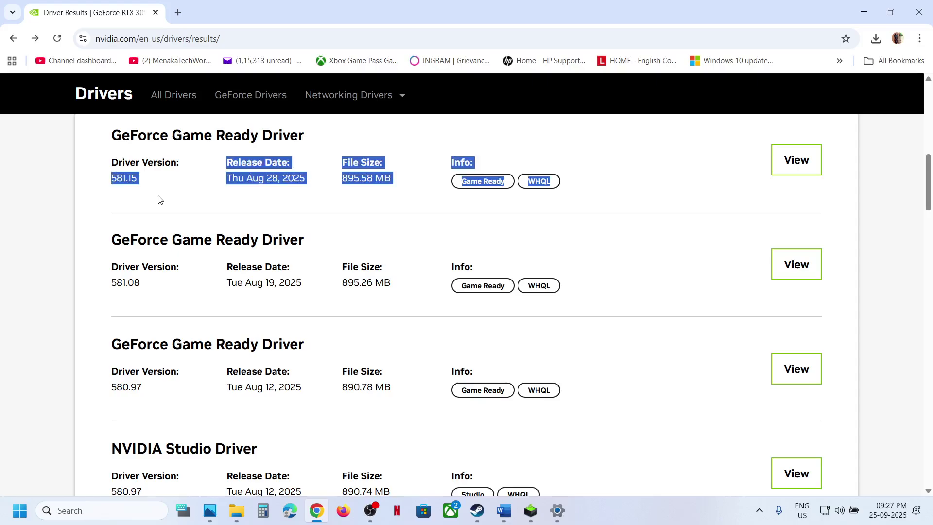
click(115, 387)
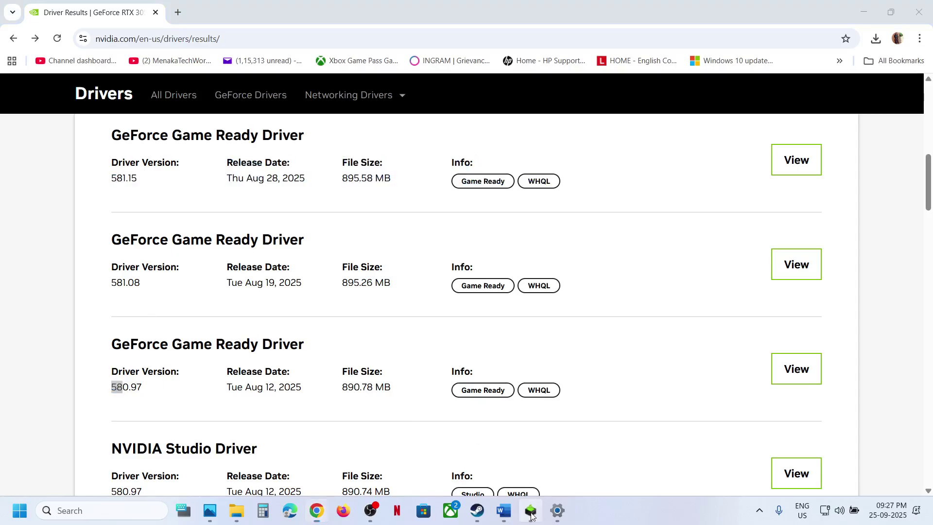
click(531, 515)
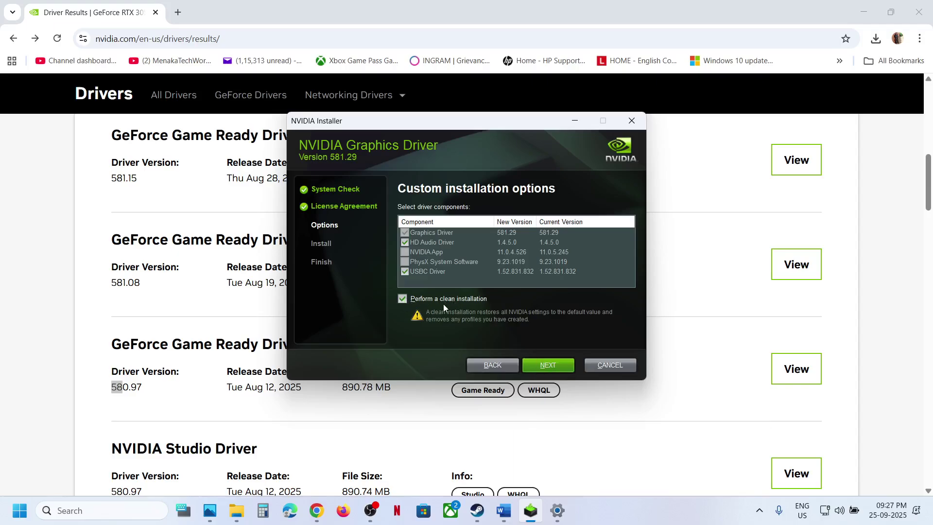
Return to the Word document and highlight "power save mode" in Step 10
click(504, 511)
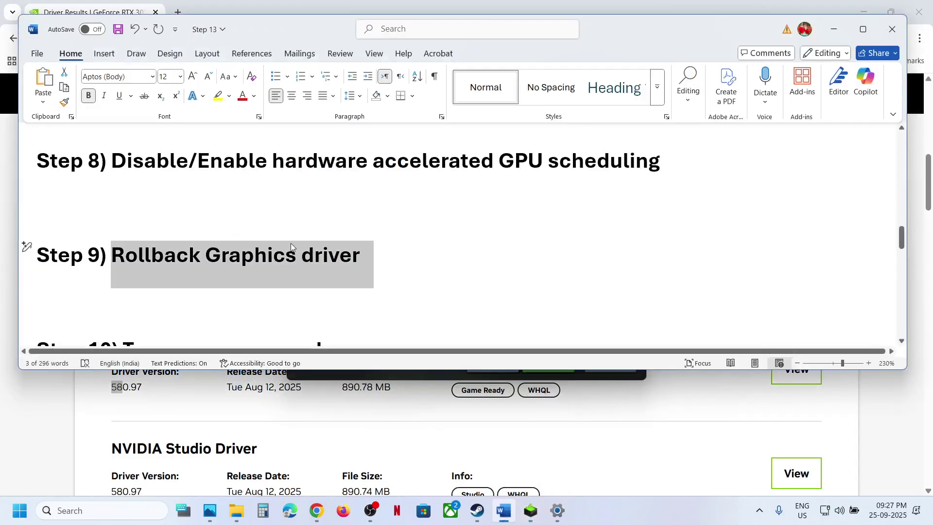
scroll(291, 245, down, 3)
scroll(196, 258, up, 1)
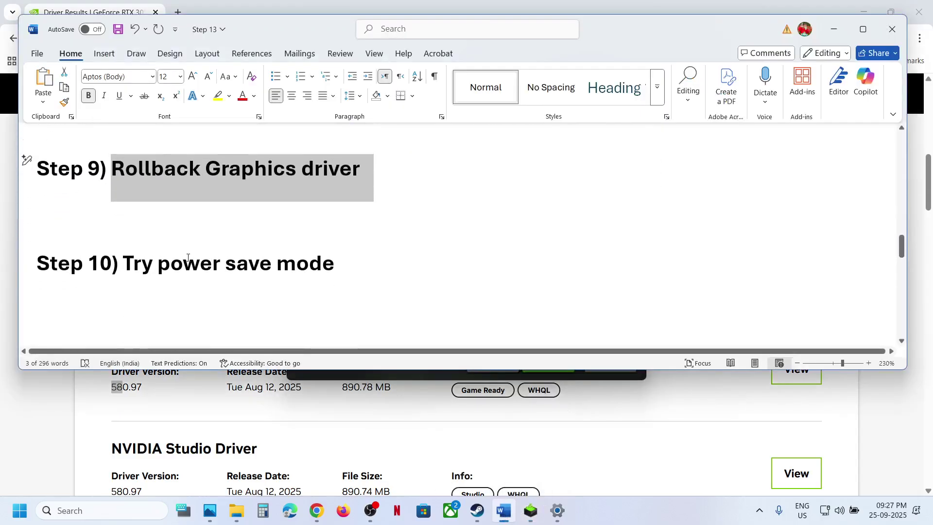
drag(188, 257, 355, 275)
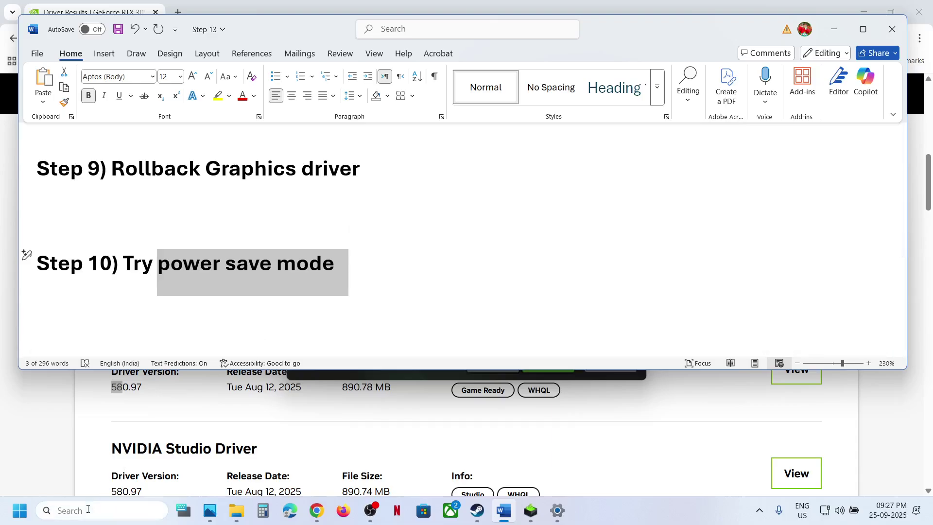
Open Control Panel through Windows search and view the power plans in Power Options under Hardware and Sound
click(88, 511)
text(control)
key(Return)
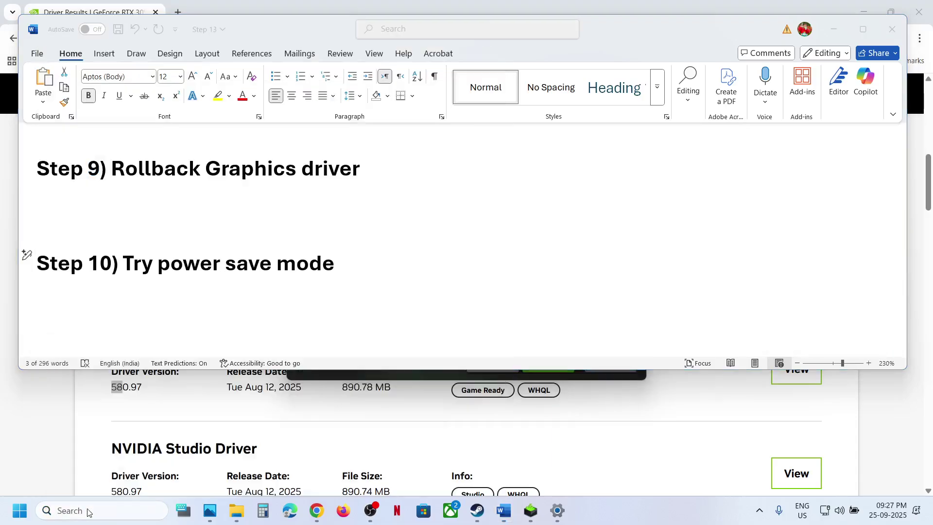
click(343, 184)
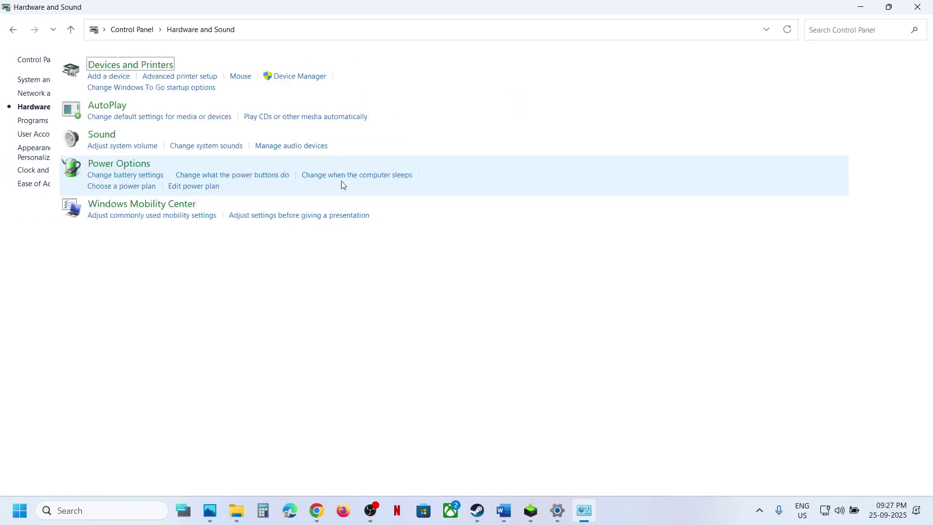
click(193, 166)
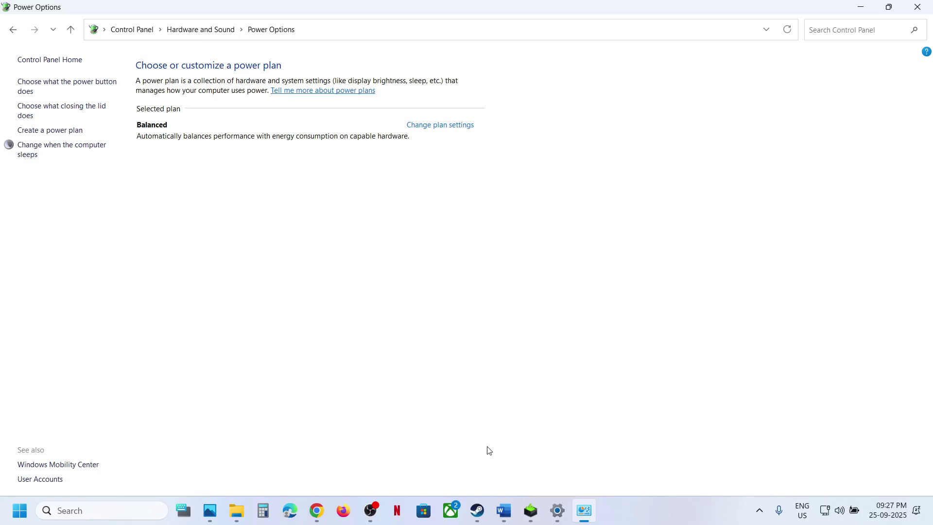
Bring up the game's Steam library page, and return to the Word document to review Step 11 on installing Visual C++ files
click(477, 519)
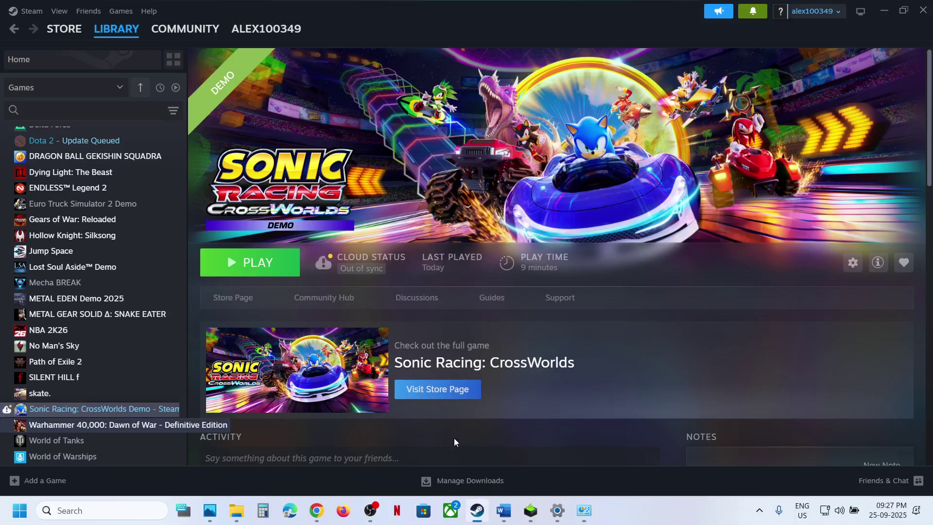
click(504, 511)
scroll(316, 260, down, 2)
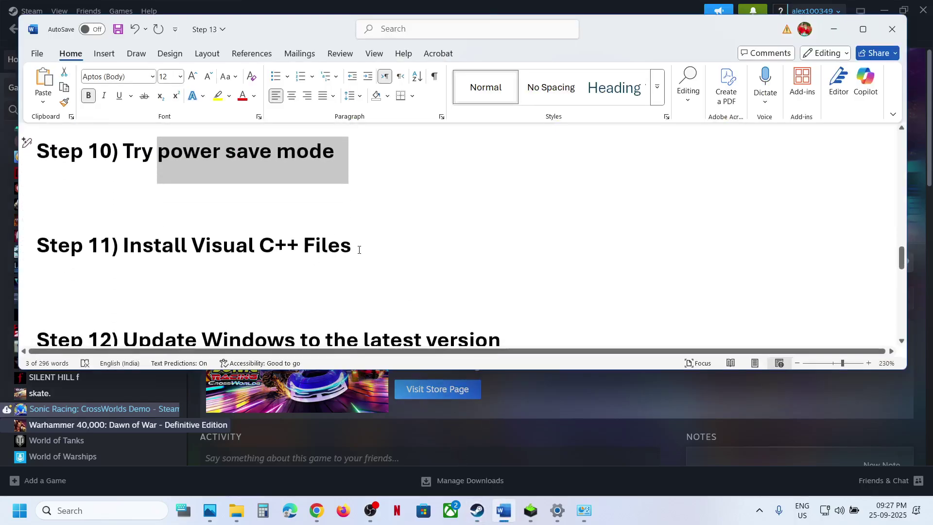
Search Google in Chrome for the copied Step 11 text "Install Visual C++ Files" and open Microsoft Learn's latest supported Visual C++ Redistributable downloads page
drag(359, 248, 162, 238)
key(ctrl+c)
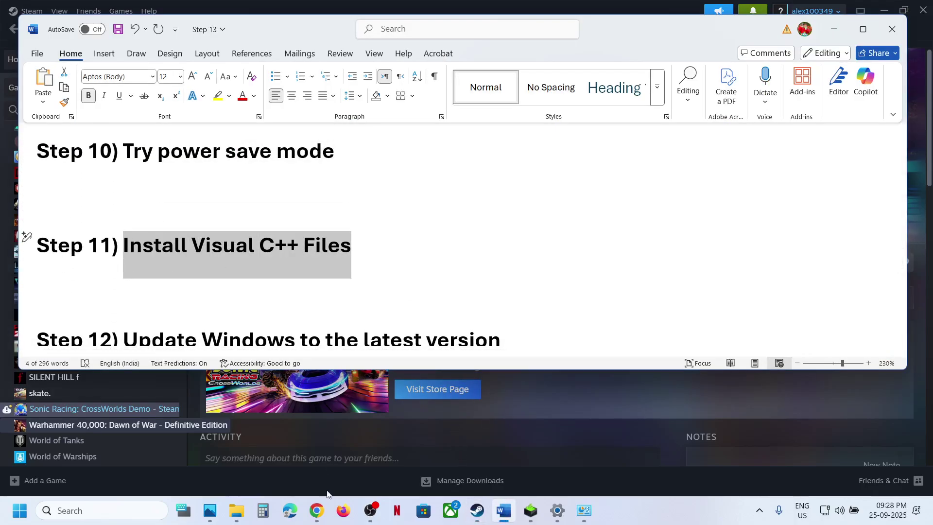
click(316, 511)
click(180, 11)
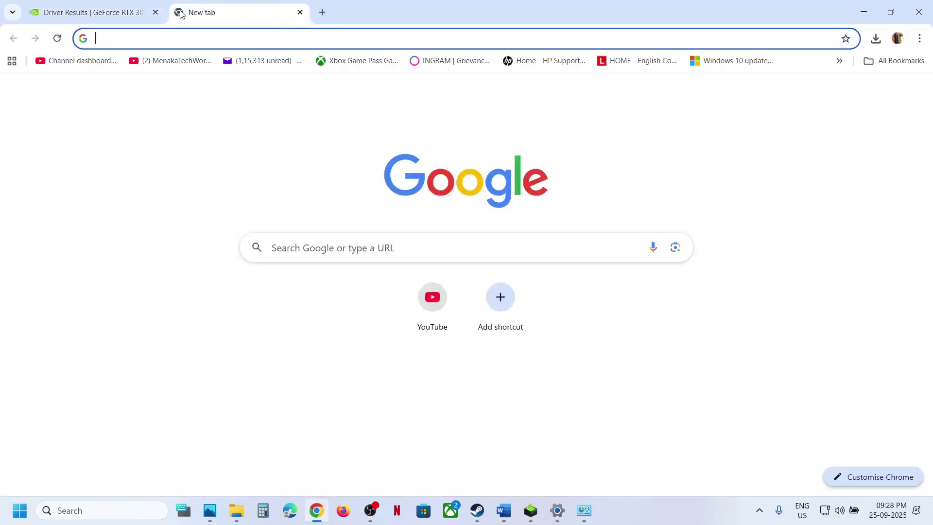
key(ctrl+v)
key(Return)
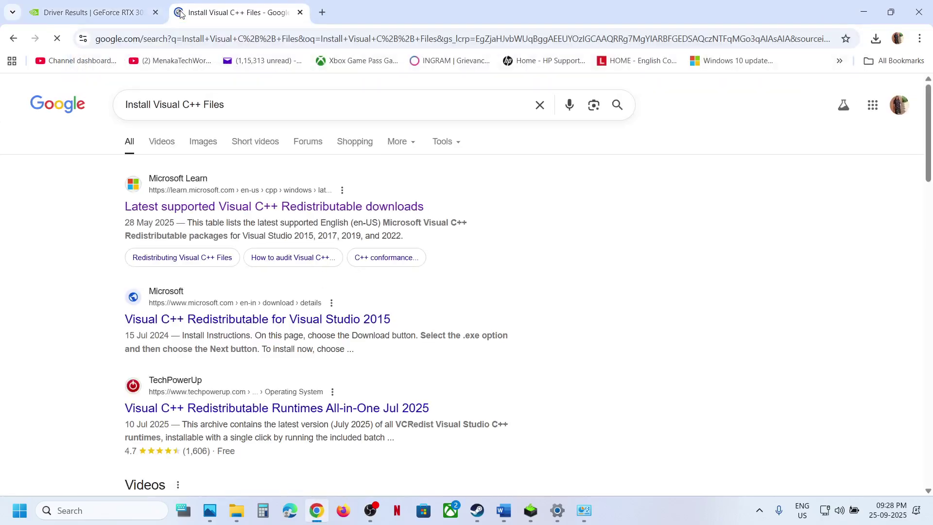
click(255, 206)
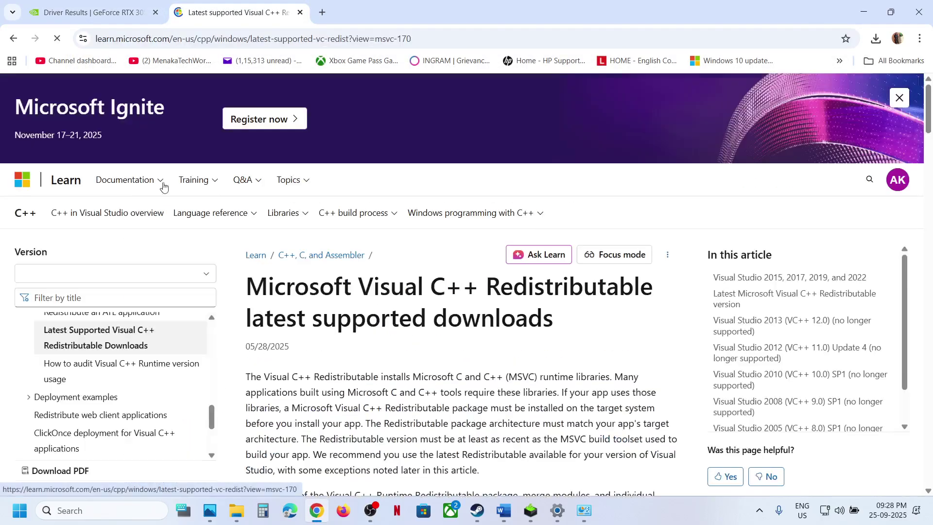
Download the X86 Visual C++ Redistributable from the latest version table and run its setup, allowing it to make changes to the device
scroll(381, 305, down, 7)
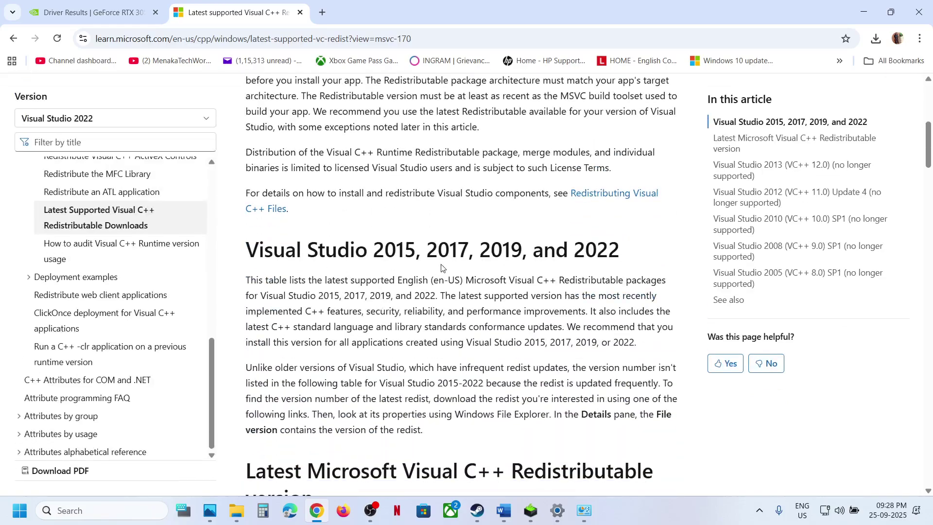
scroll(441, 267, down, 8)
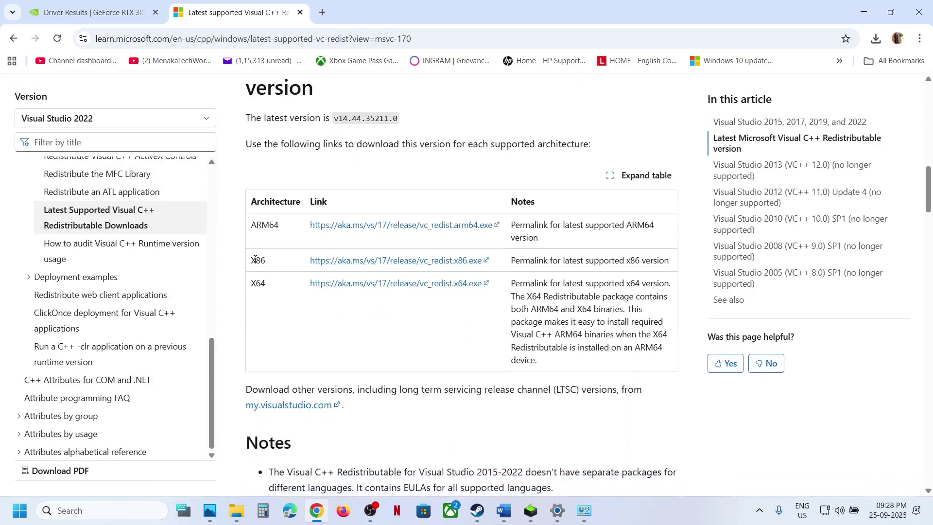
click(336, 263)
click(480, 321)
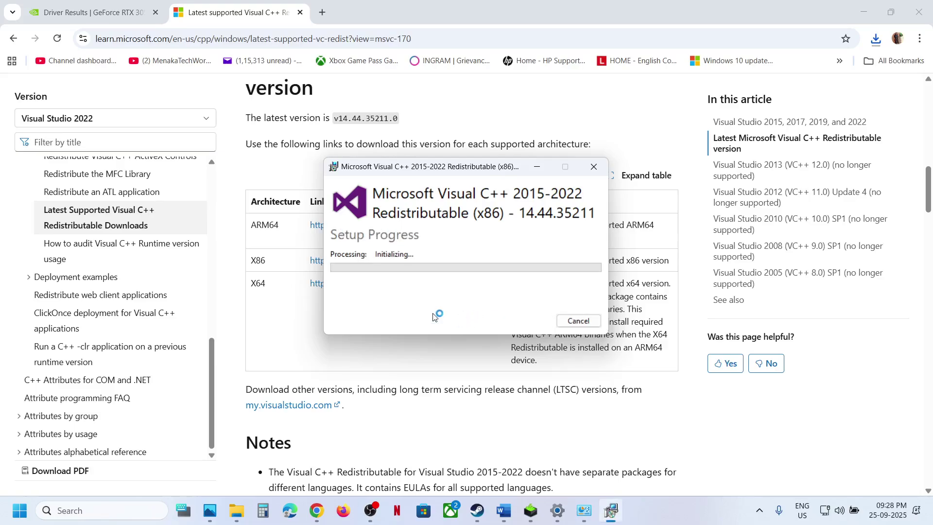
click(405, 344)
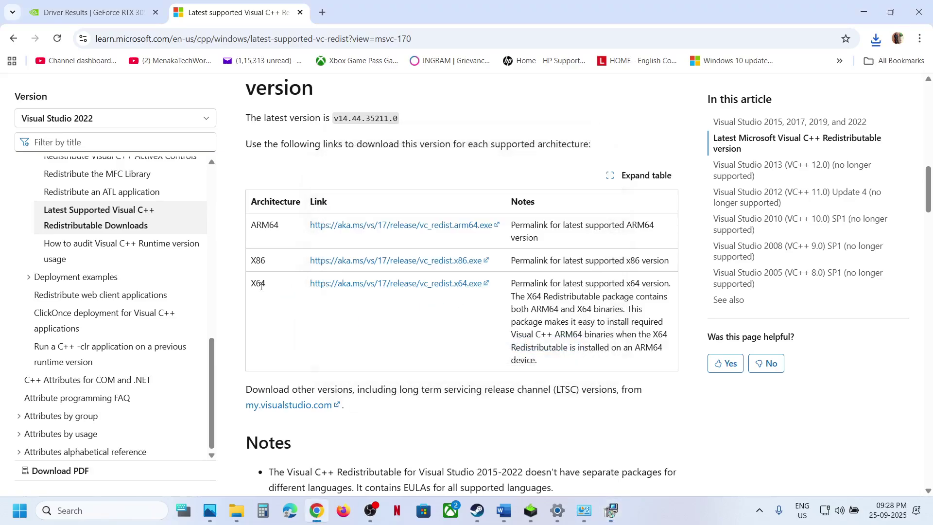
Run the downloaded X64 Visual C++ Redistributable setup and allow it to make changes to the device
click(876, 39)
click(758, 93)
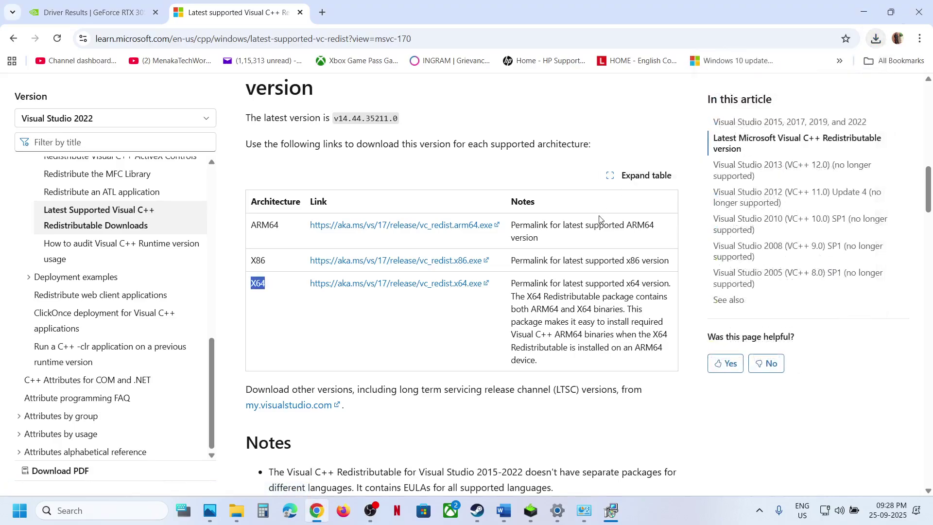
click(480, 317)
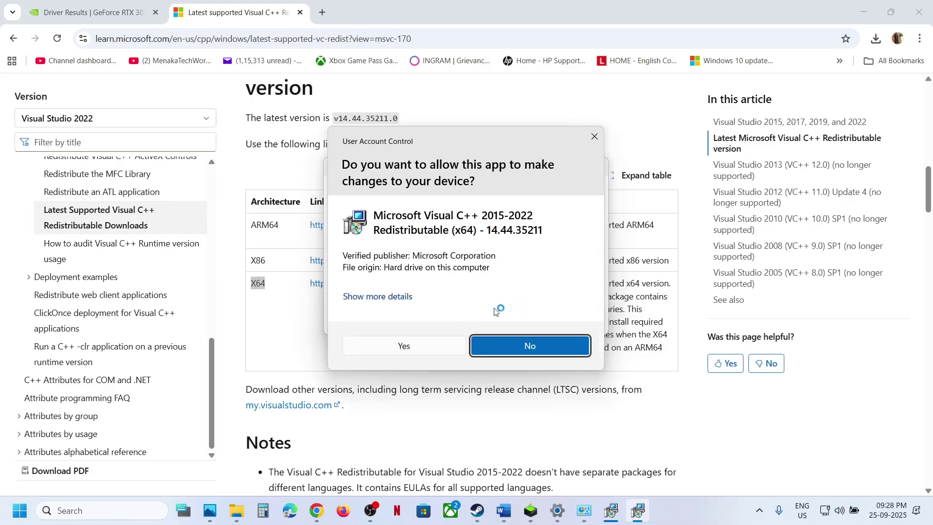
click(421, 346)
Bring up the x86 setup window, move it aside, and close both Visual C++ Redistributable setup windows
click(611, 511)
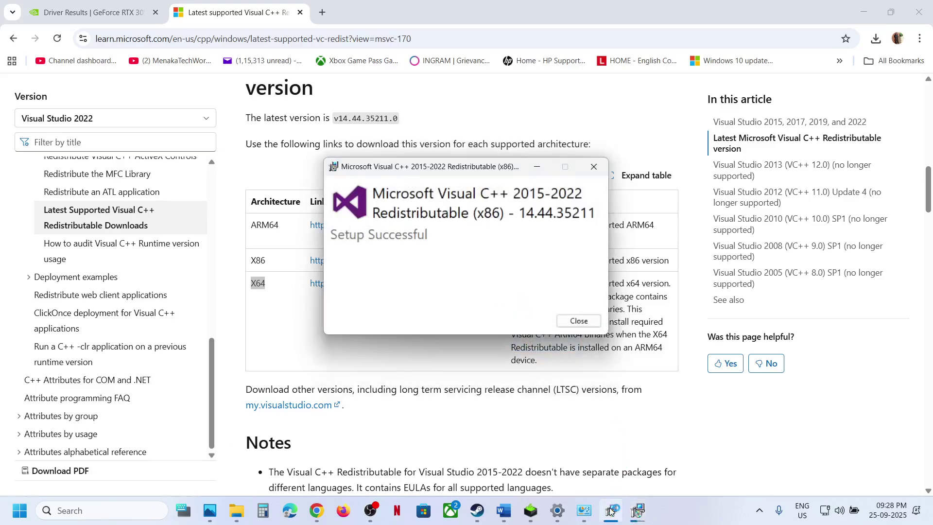
drag(363, 174, 193, 172)
click(600, 320)
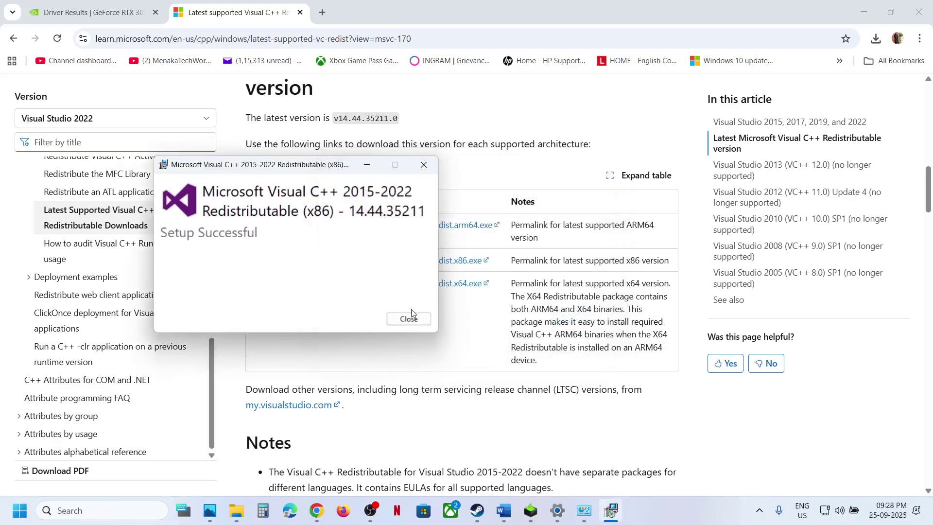
click(410, 319)
View the PC's power options for a restart, and bring up the game's Steam library page
key(super)
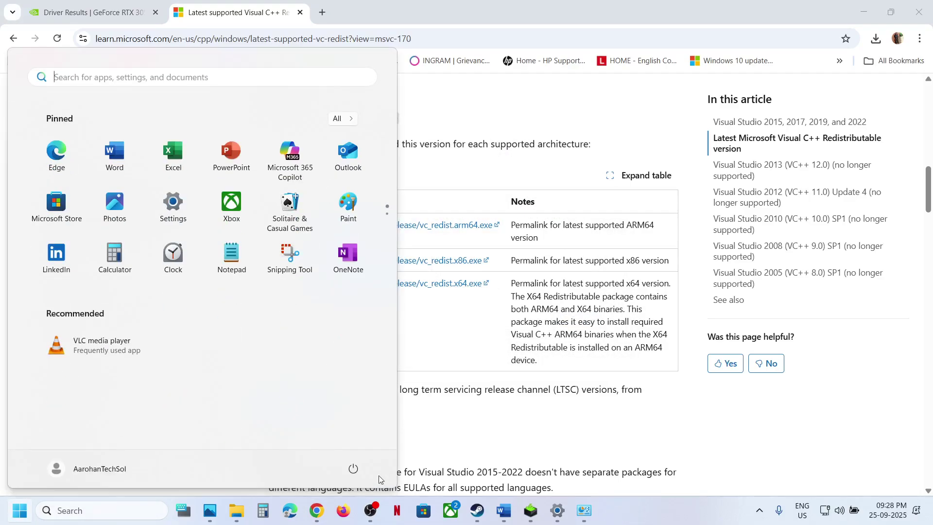
click(352, 473)
click(477, 510)
click(477, 511)
Return to the Word document and highlight "Update Windows to the latest version" in Step 12
click(504, 518)
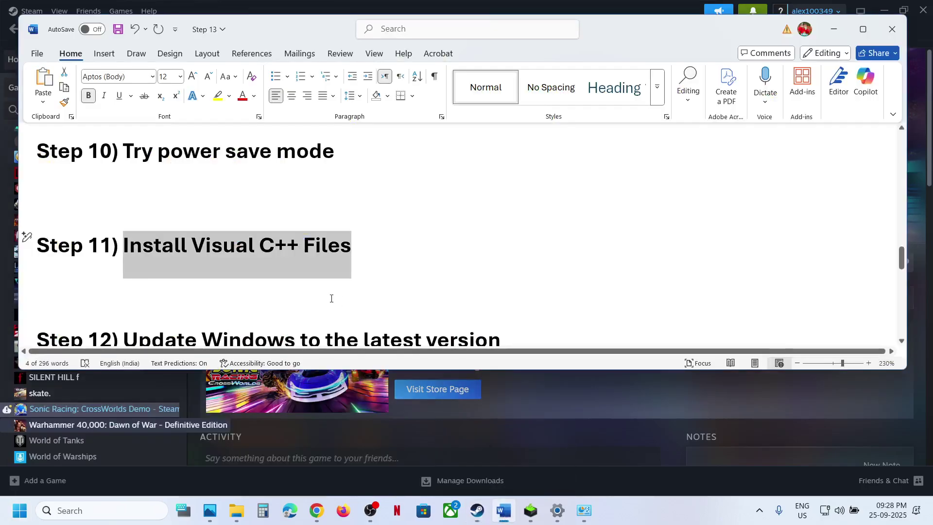
scroll(330, 298, down, 3)
drag(176, 245, 479, 233)
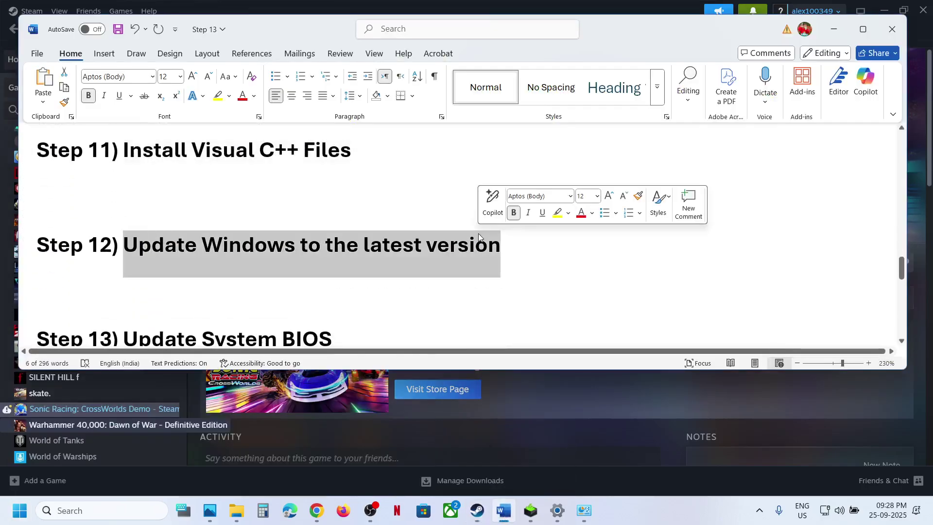
Switch to Windows Settings and check for updates in Windows Update
key(alt+Tab)
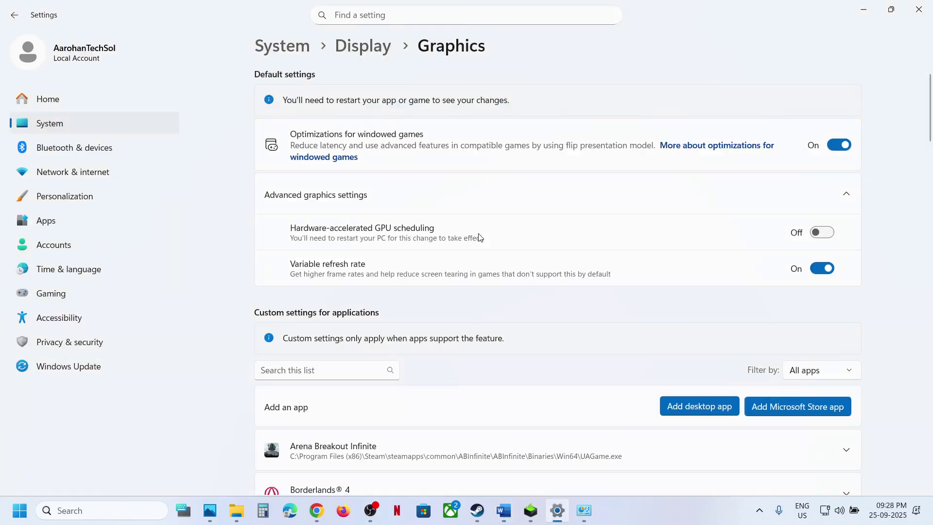
click(131, 363)
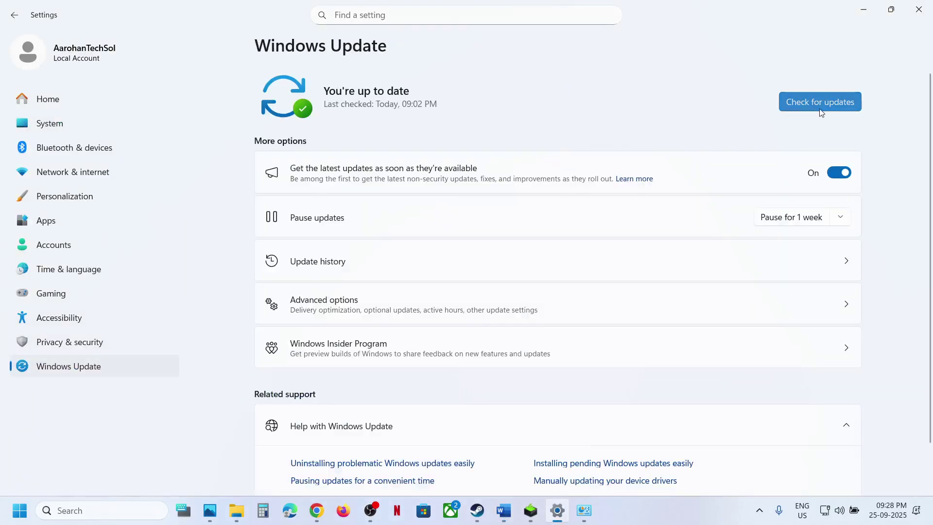
click(819, 108)
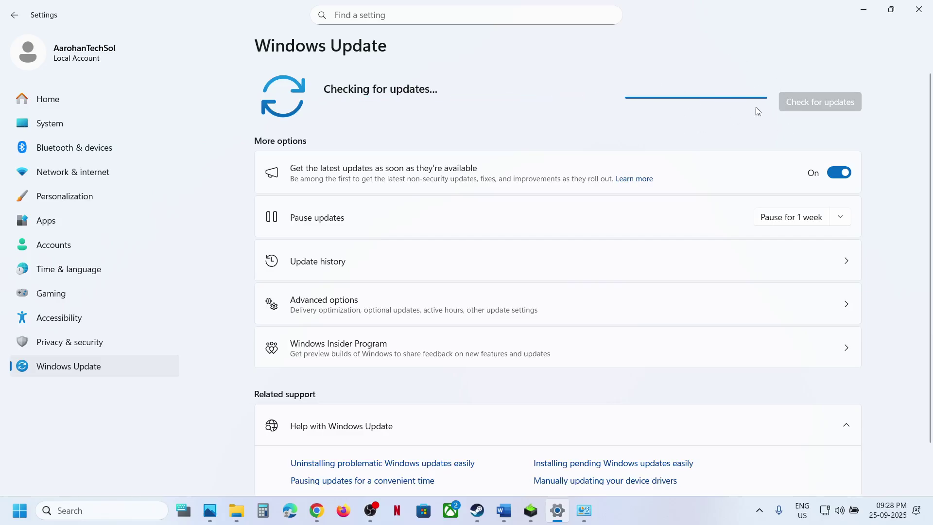
View the Restart option among the PC's power options, and return to the game's Steam library page
key(super)
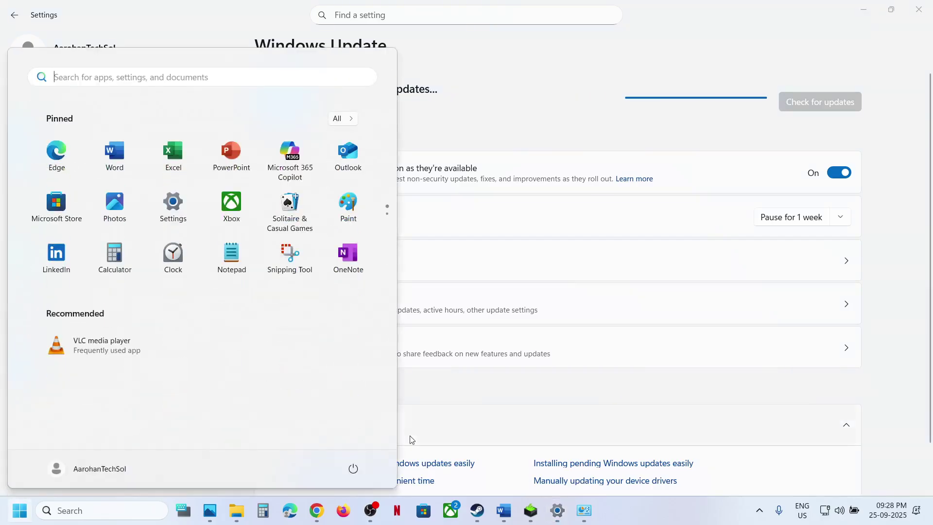
click(354, 471)
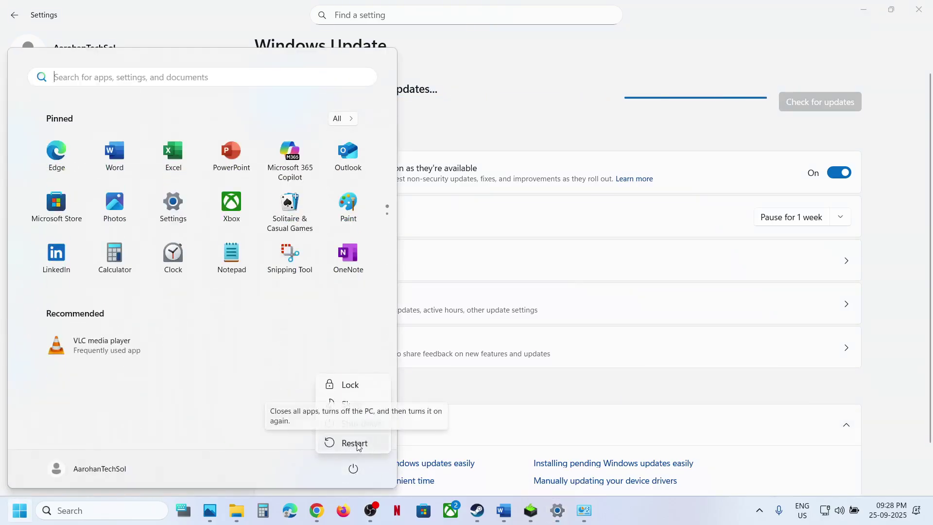
click(478, 509)
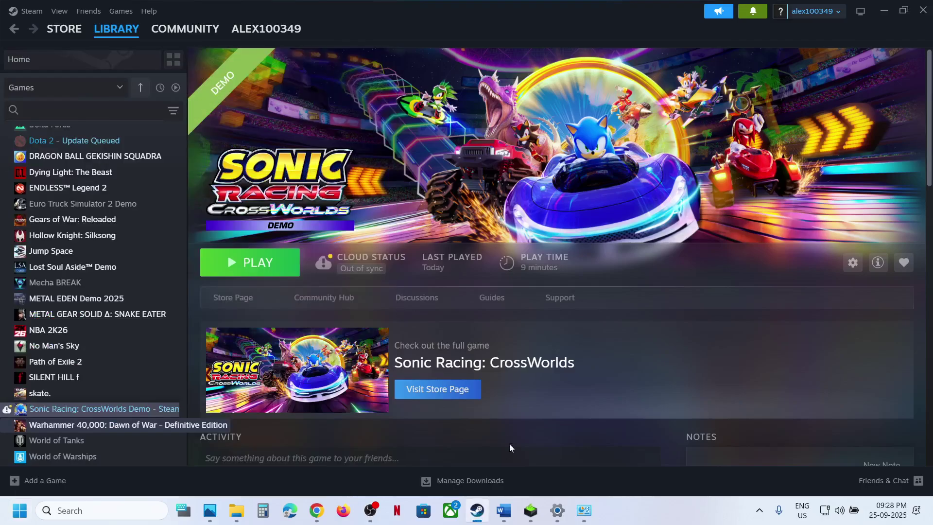
Highlight "Update System BIOS" in Step 13 of the Word document, and check the laptop's battery charge in Windows quick settings
click(504, 510)
click(25, 236)
scroll(232, 228, down, 3)
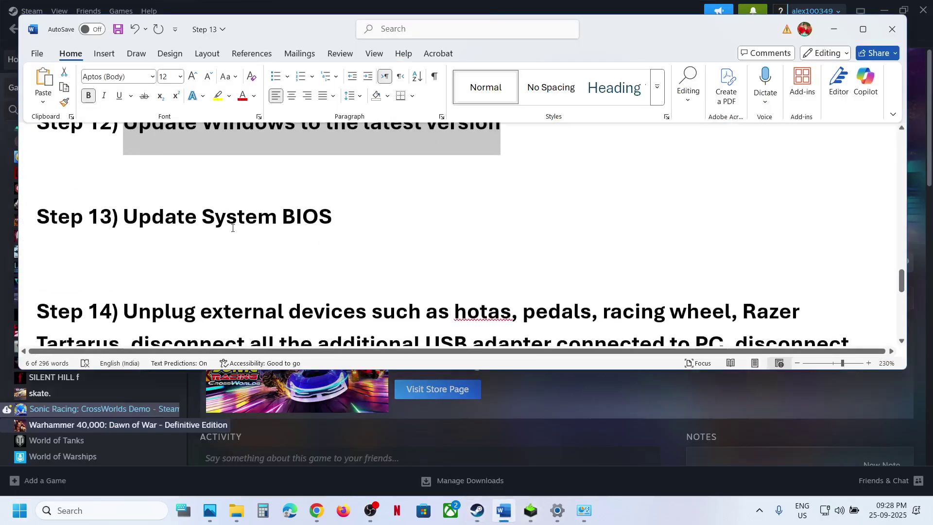
click(24, 215)
scroll(341, 206, up, 2)
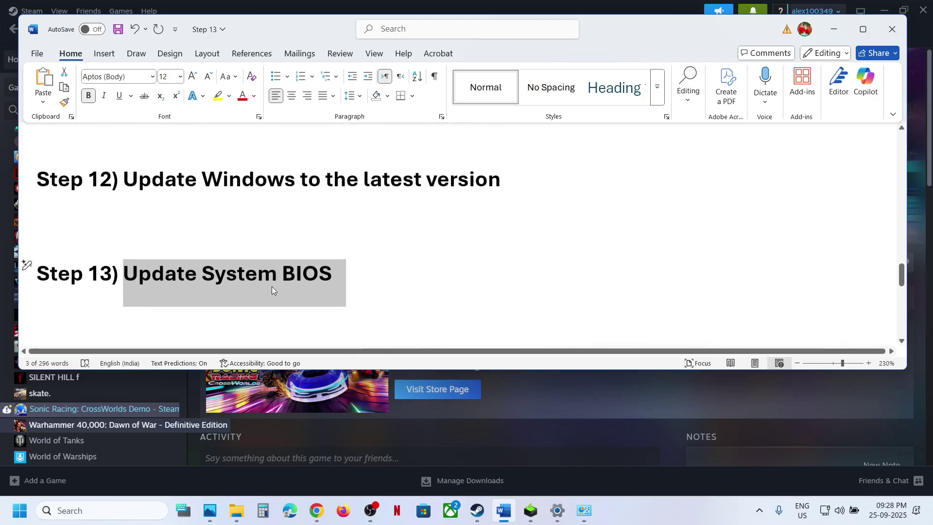
click(854, 509)
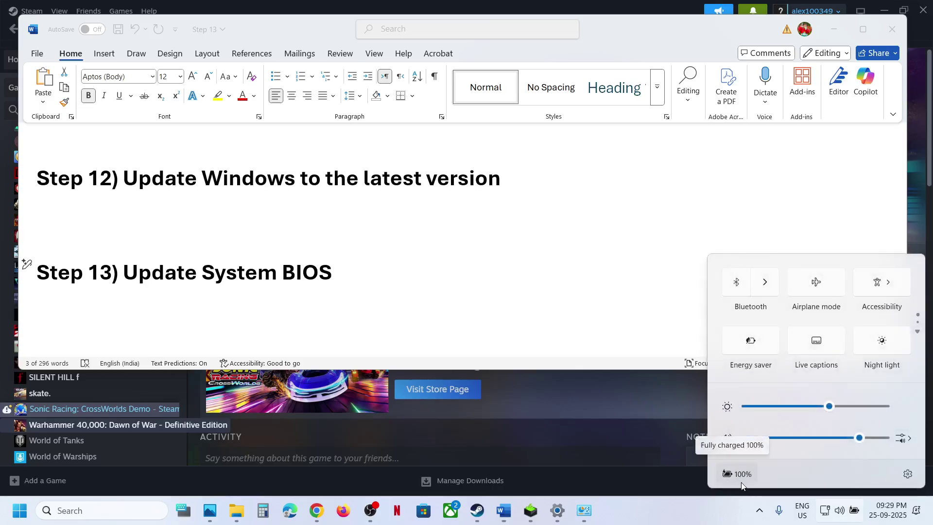
click(385, 312)
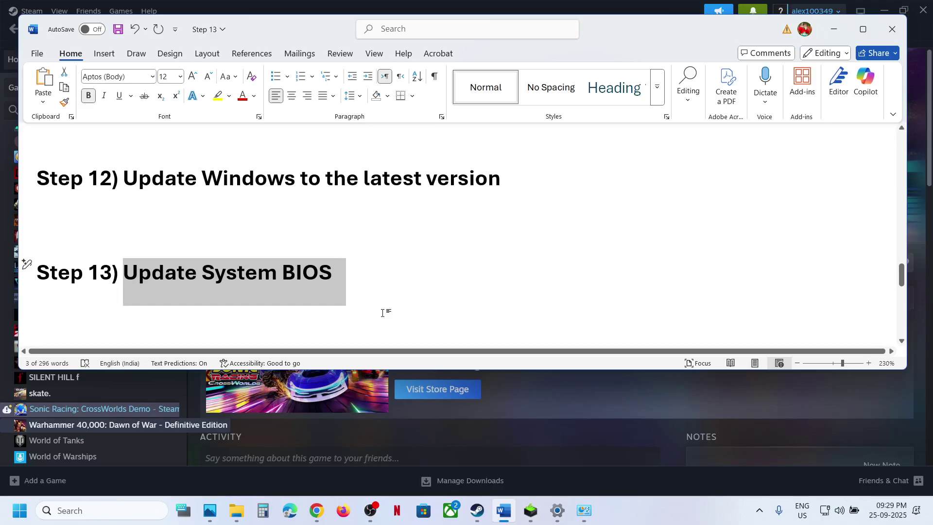
Bring up the game's Steam library page, and return to the Word document to review Step 14 on unplugging external devices
click(569, 436)
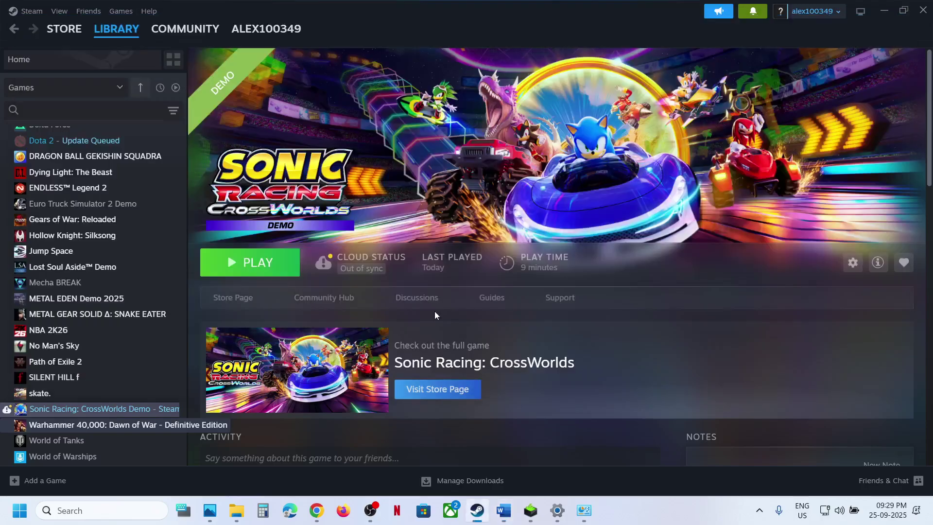
click(504, 511)
scroll(309, 253, down, 5)
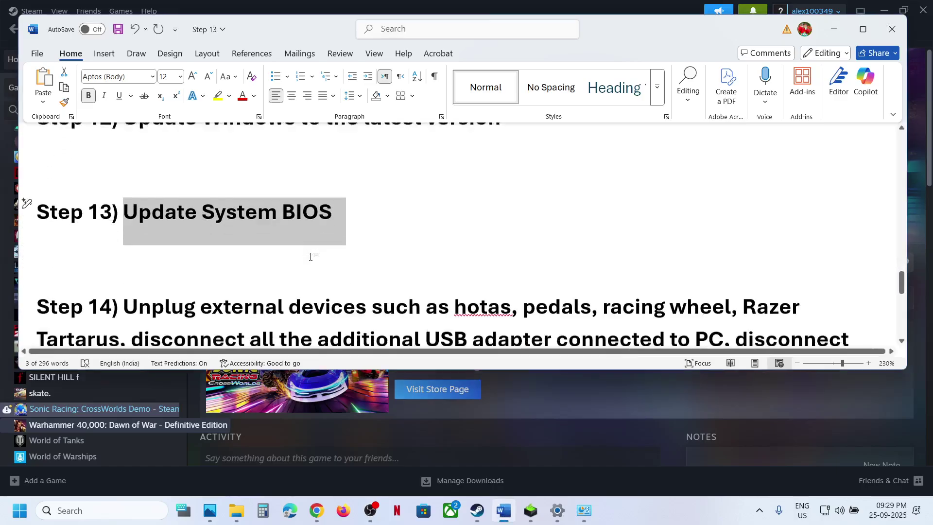